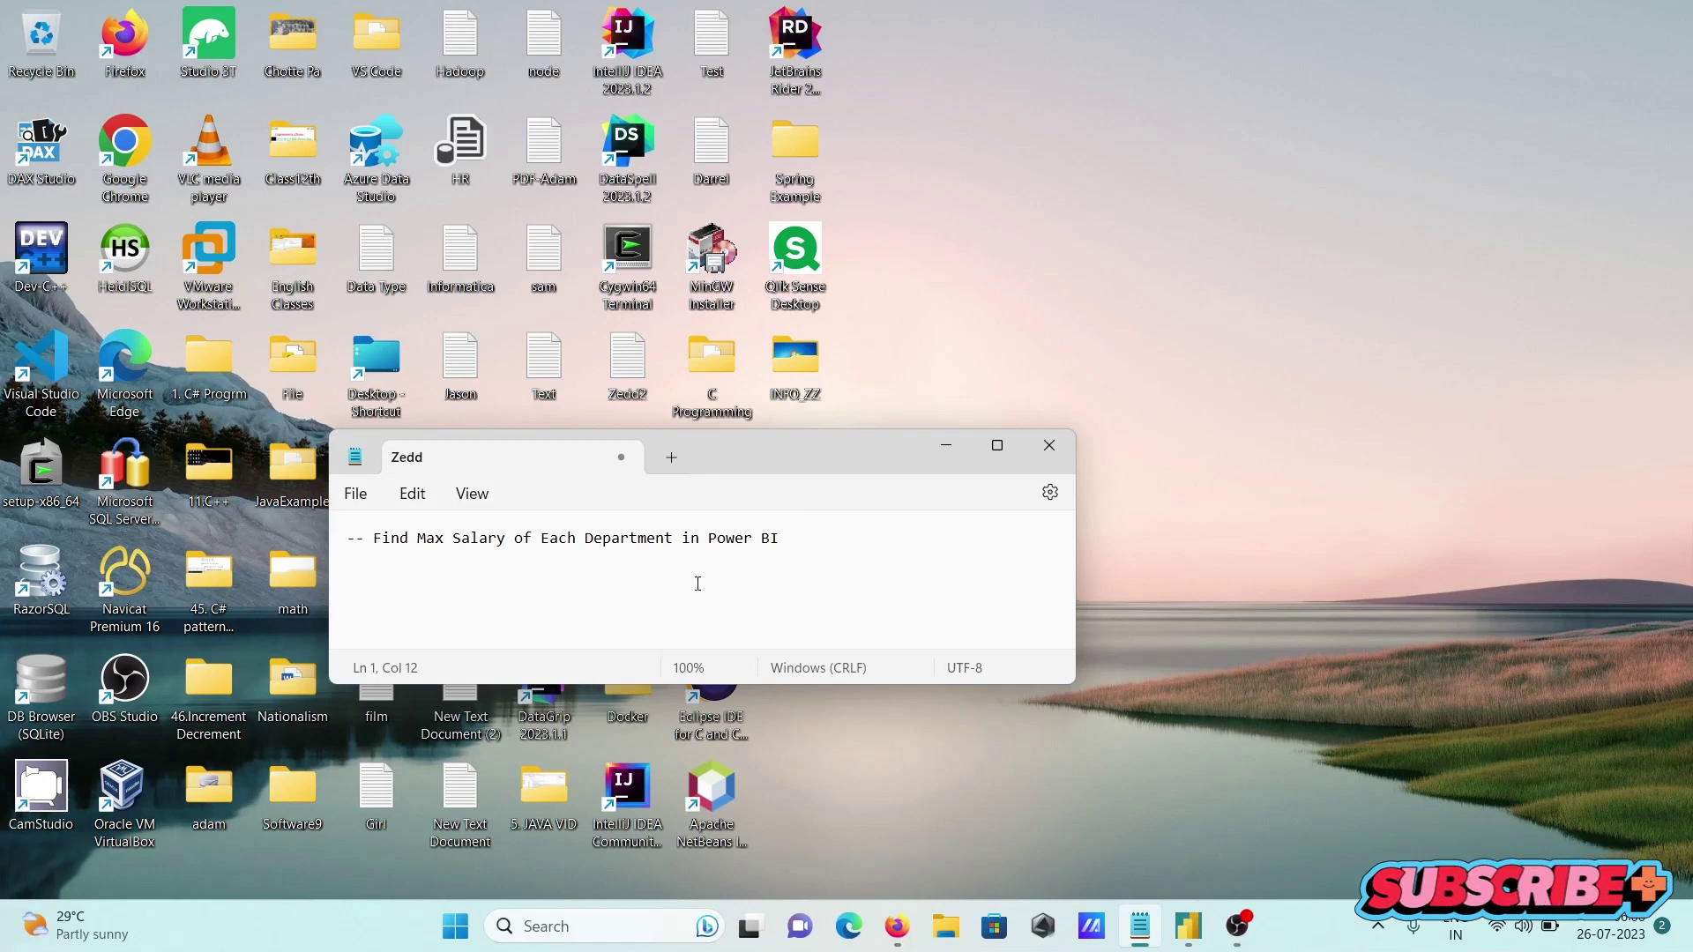
- Minimize the Zedd notes in Notepad and bring the Power BI summarize report forward
{"action": "left_click", "coordinate": [940, 449]}
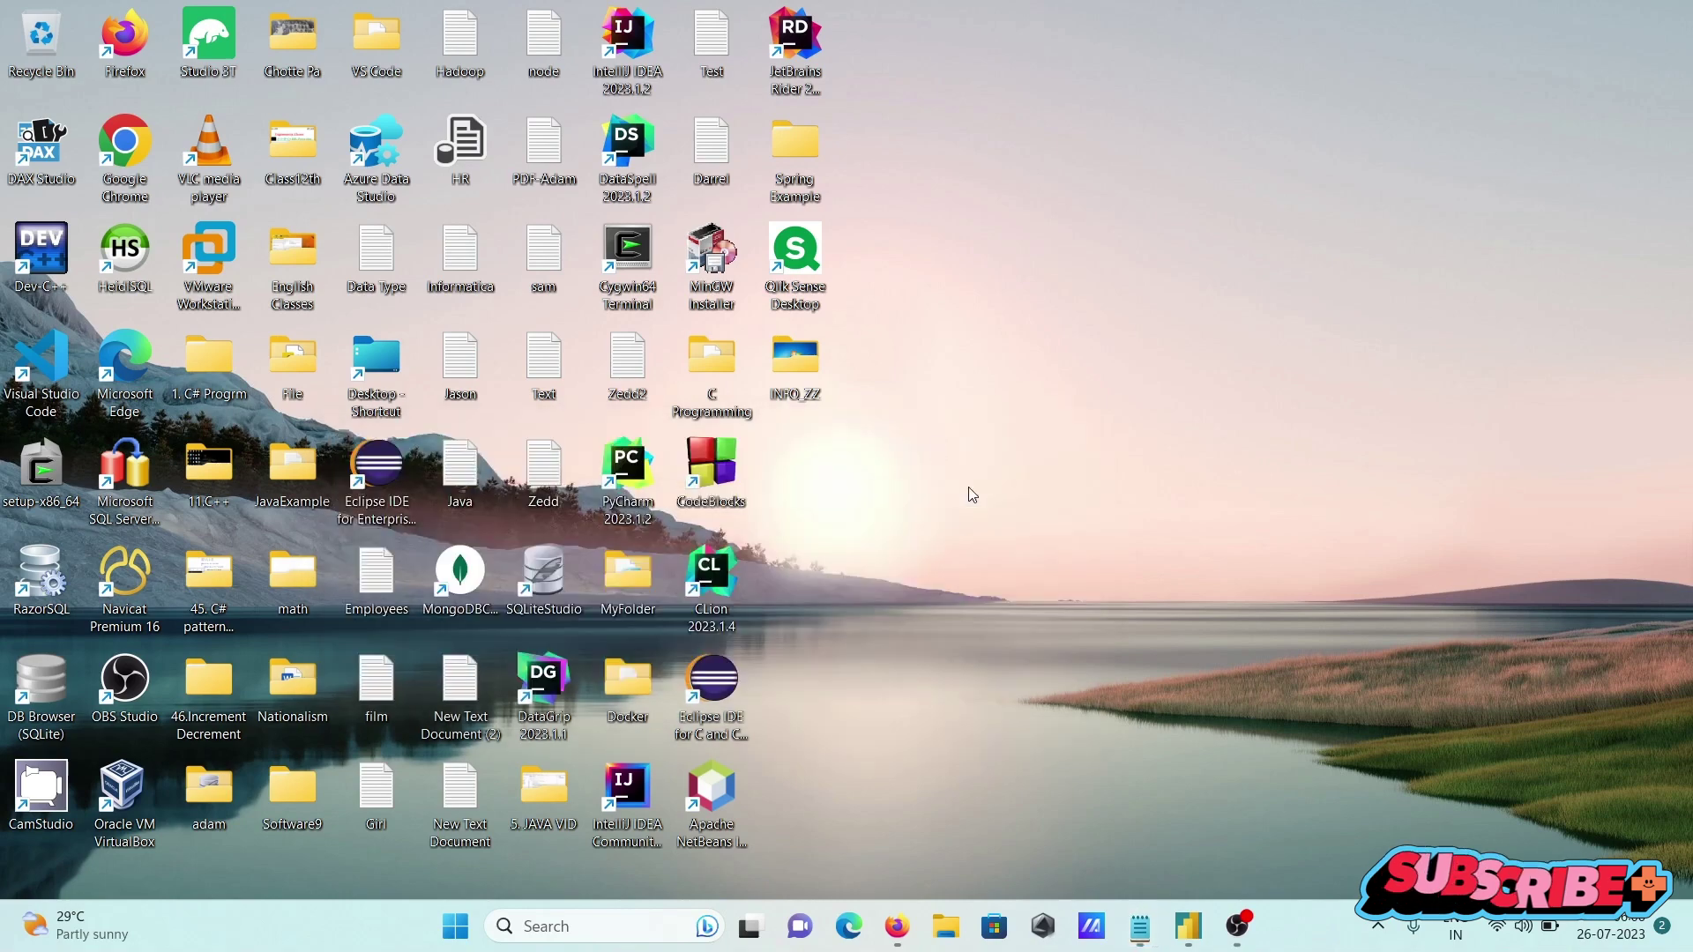
{"action": "left_click", "coordinate": [1181, 927]}
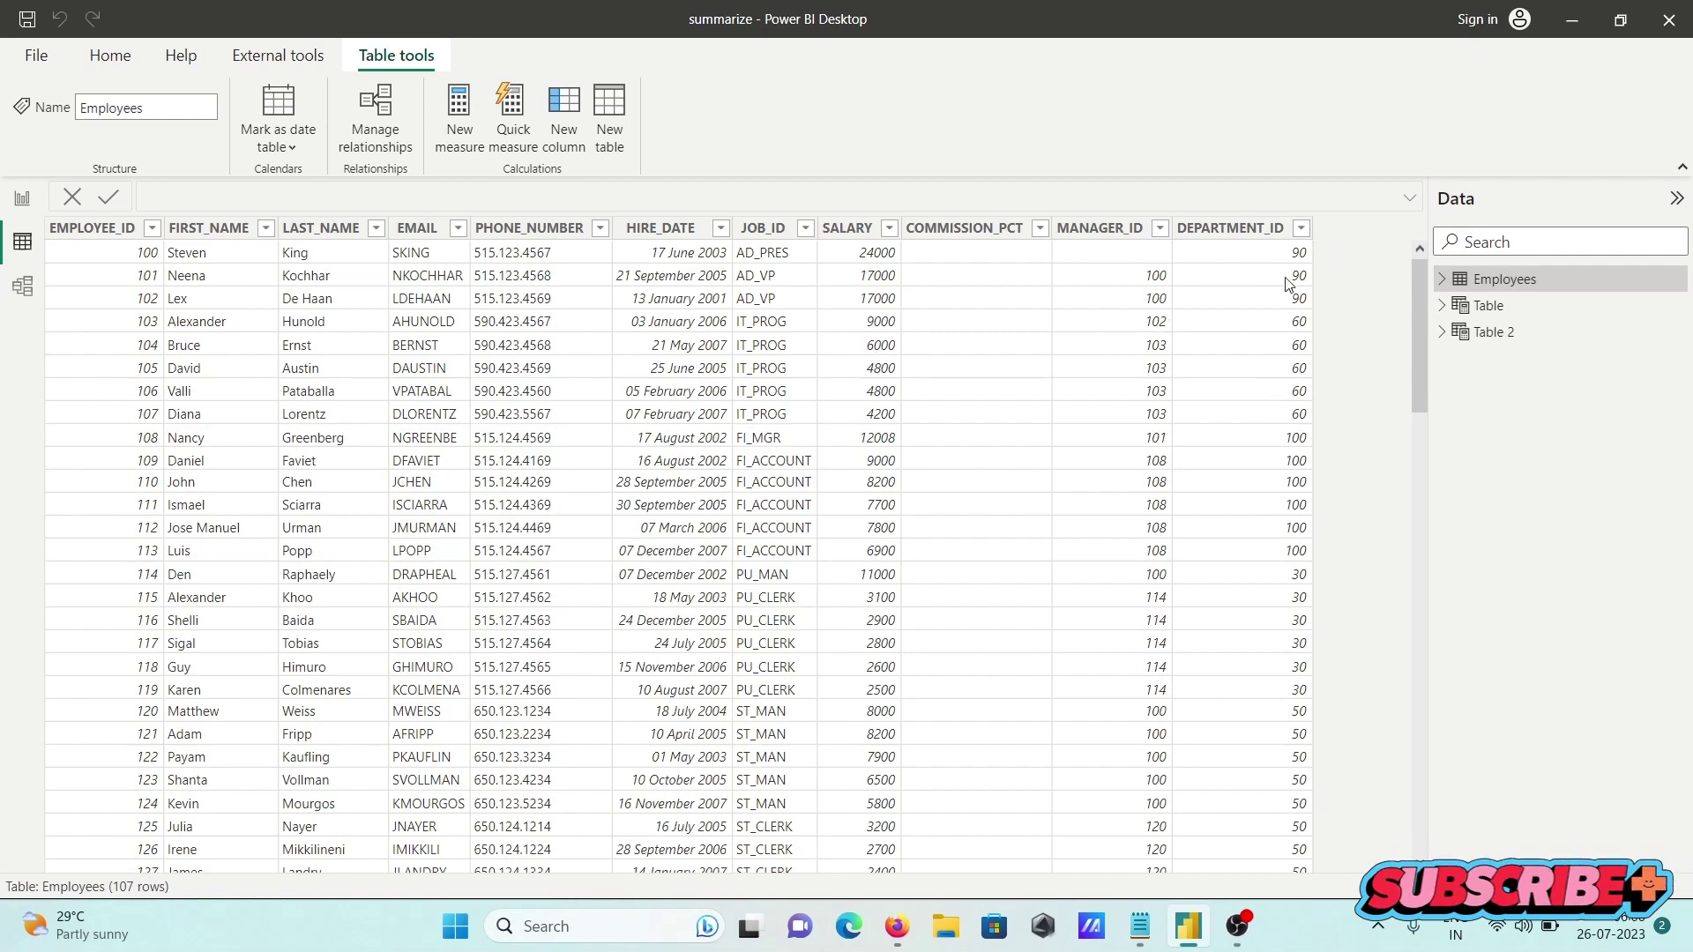
- Sort the Employees table ascending by DEPARTMENT_ID and check the department 30 rows
{"action": "left_click", "coordinate": [1303, 229]}
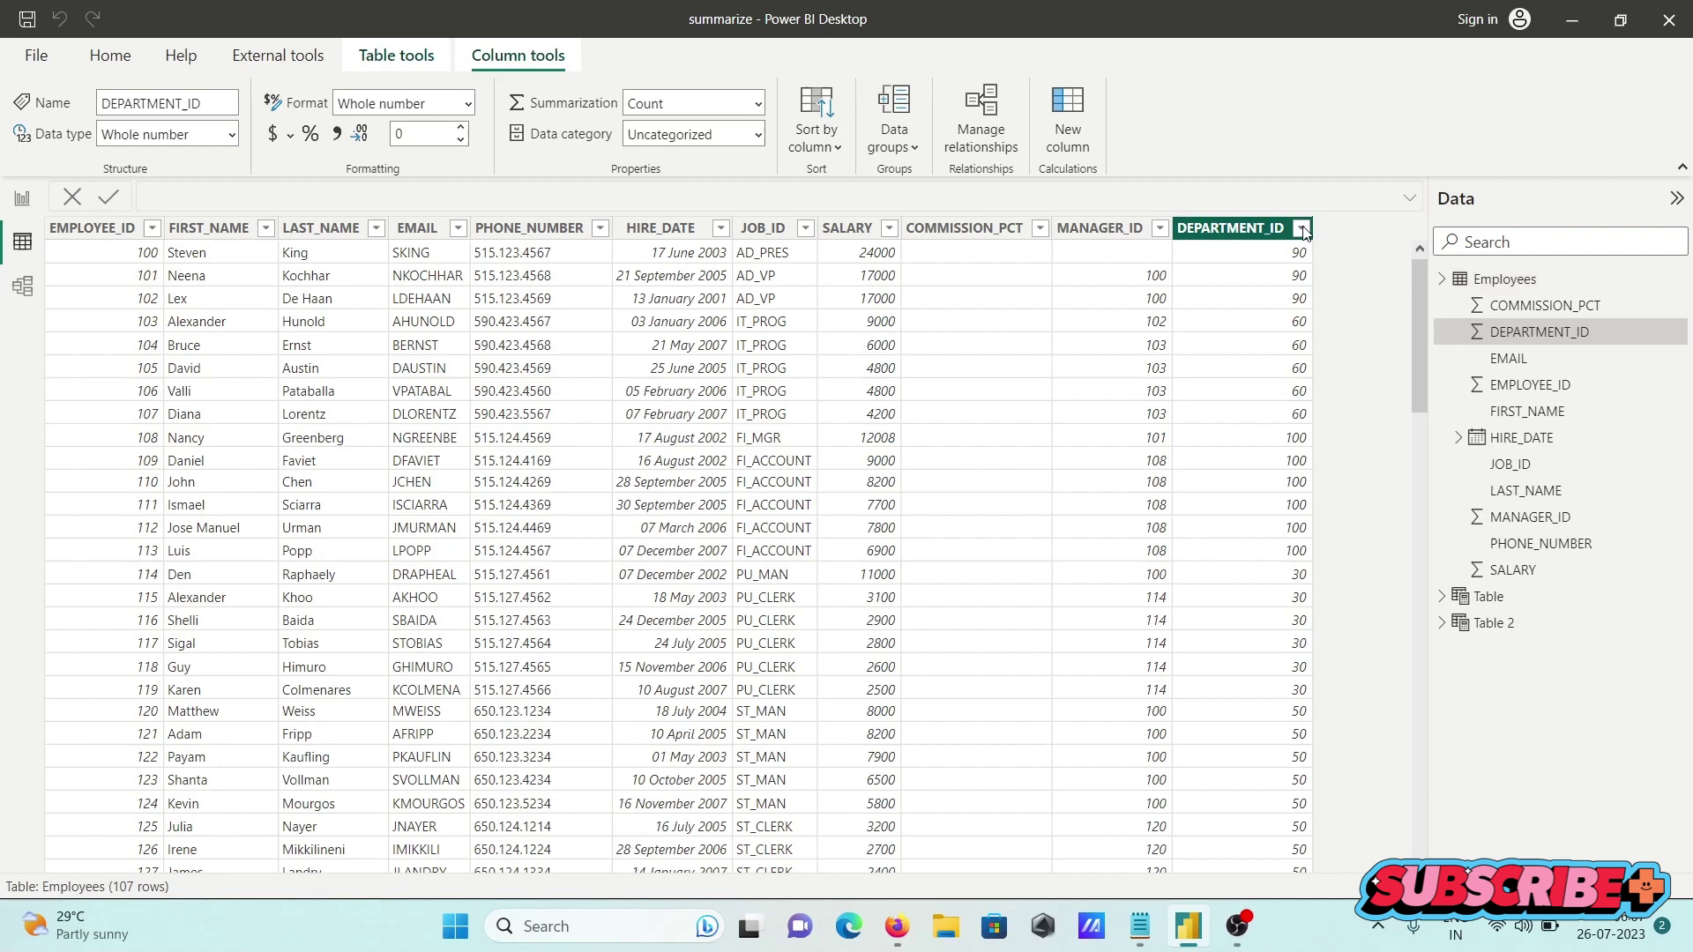
{"action": "left_click", "coordinate": [1331, 254]}
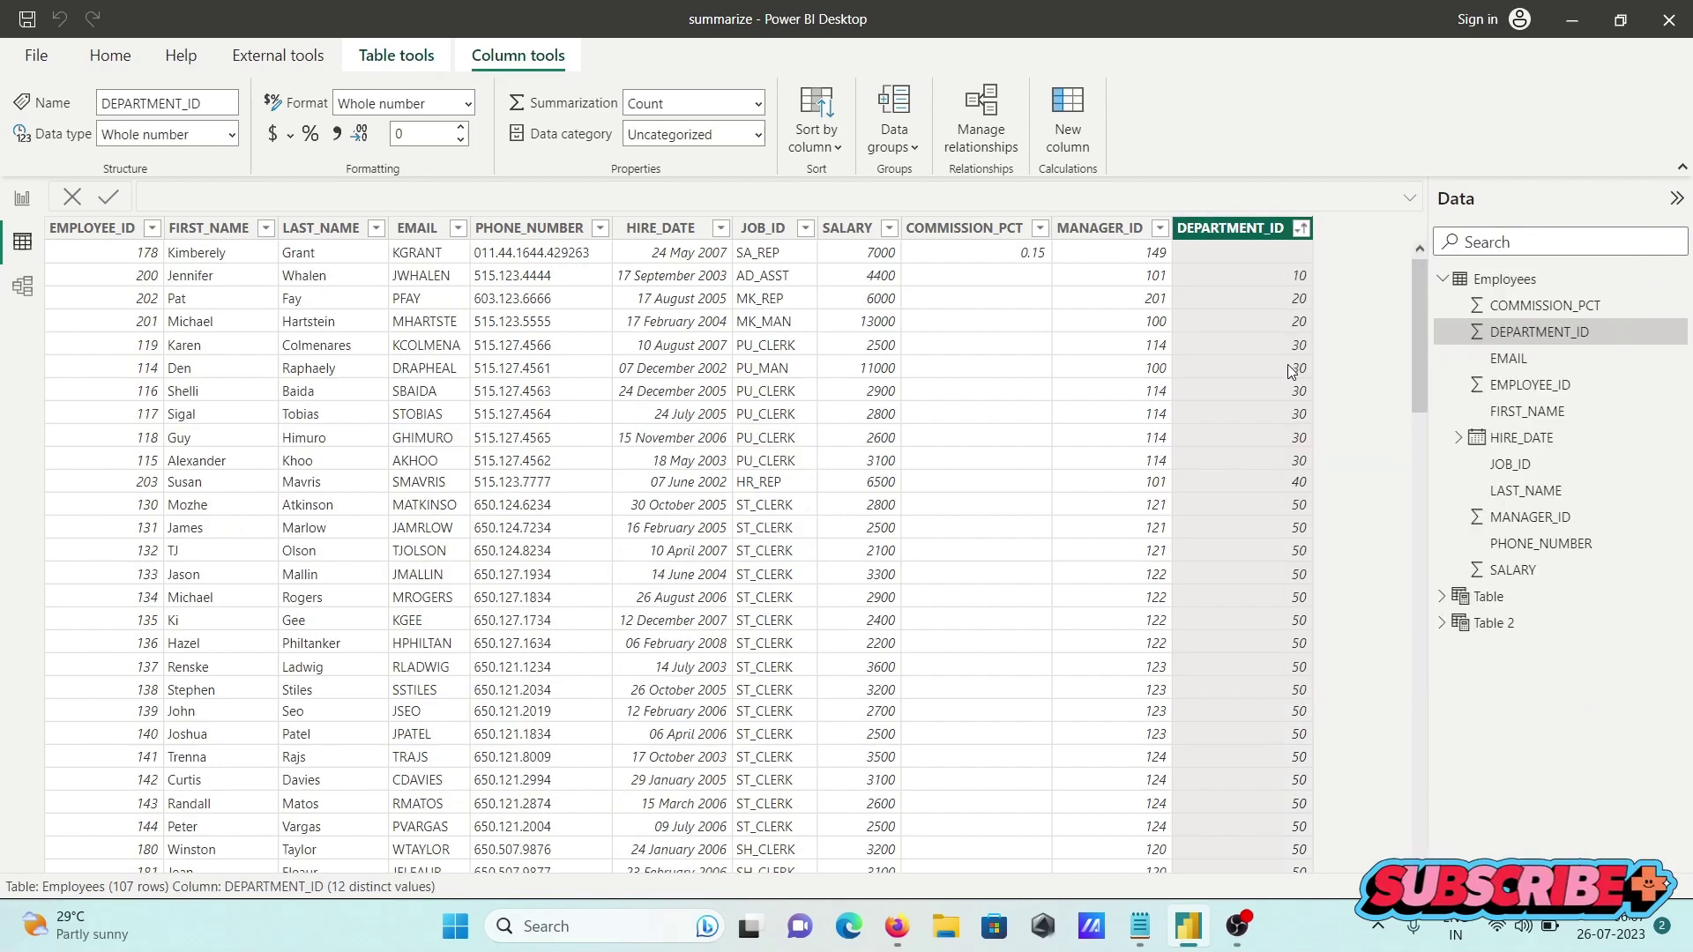
{"action": "left_click", "coordinate": [1305, 464]}
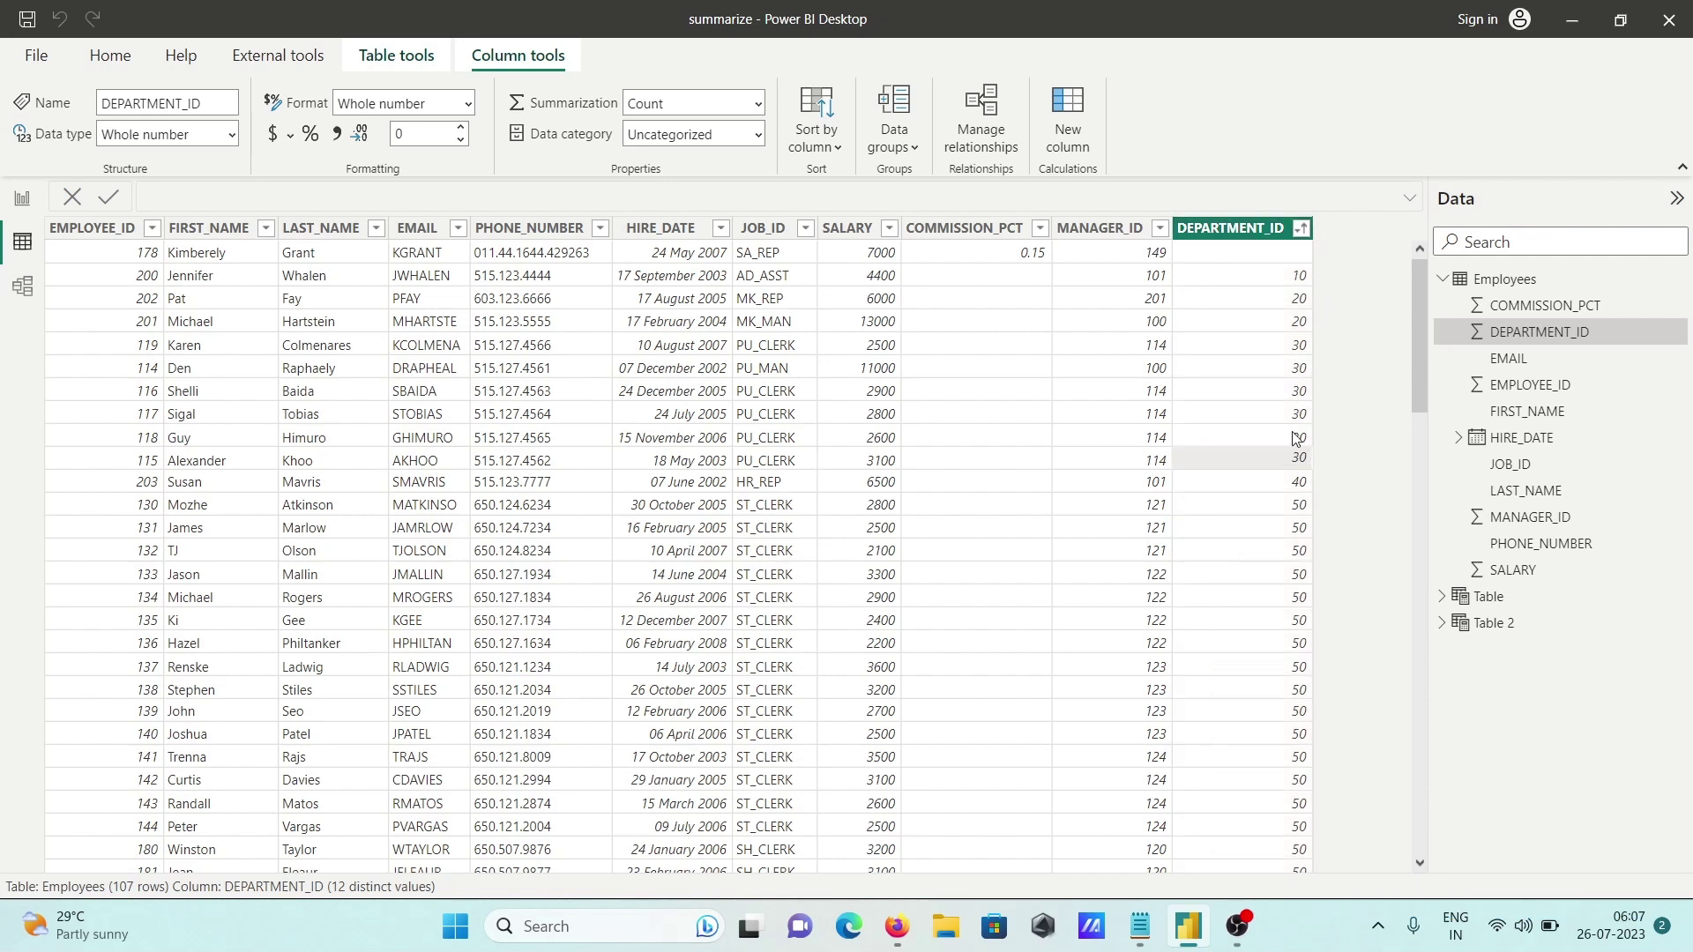
{"action": "left_click", "coordinate": [1278, 375]}
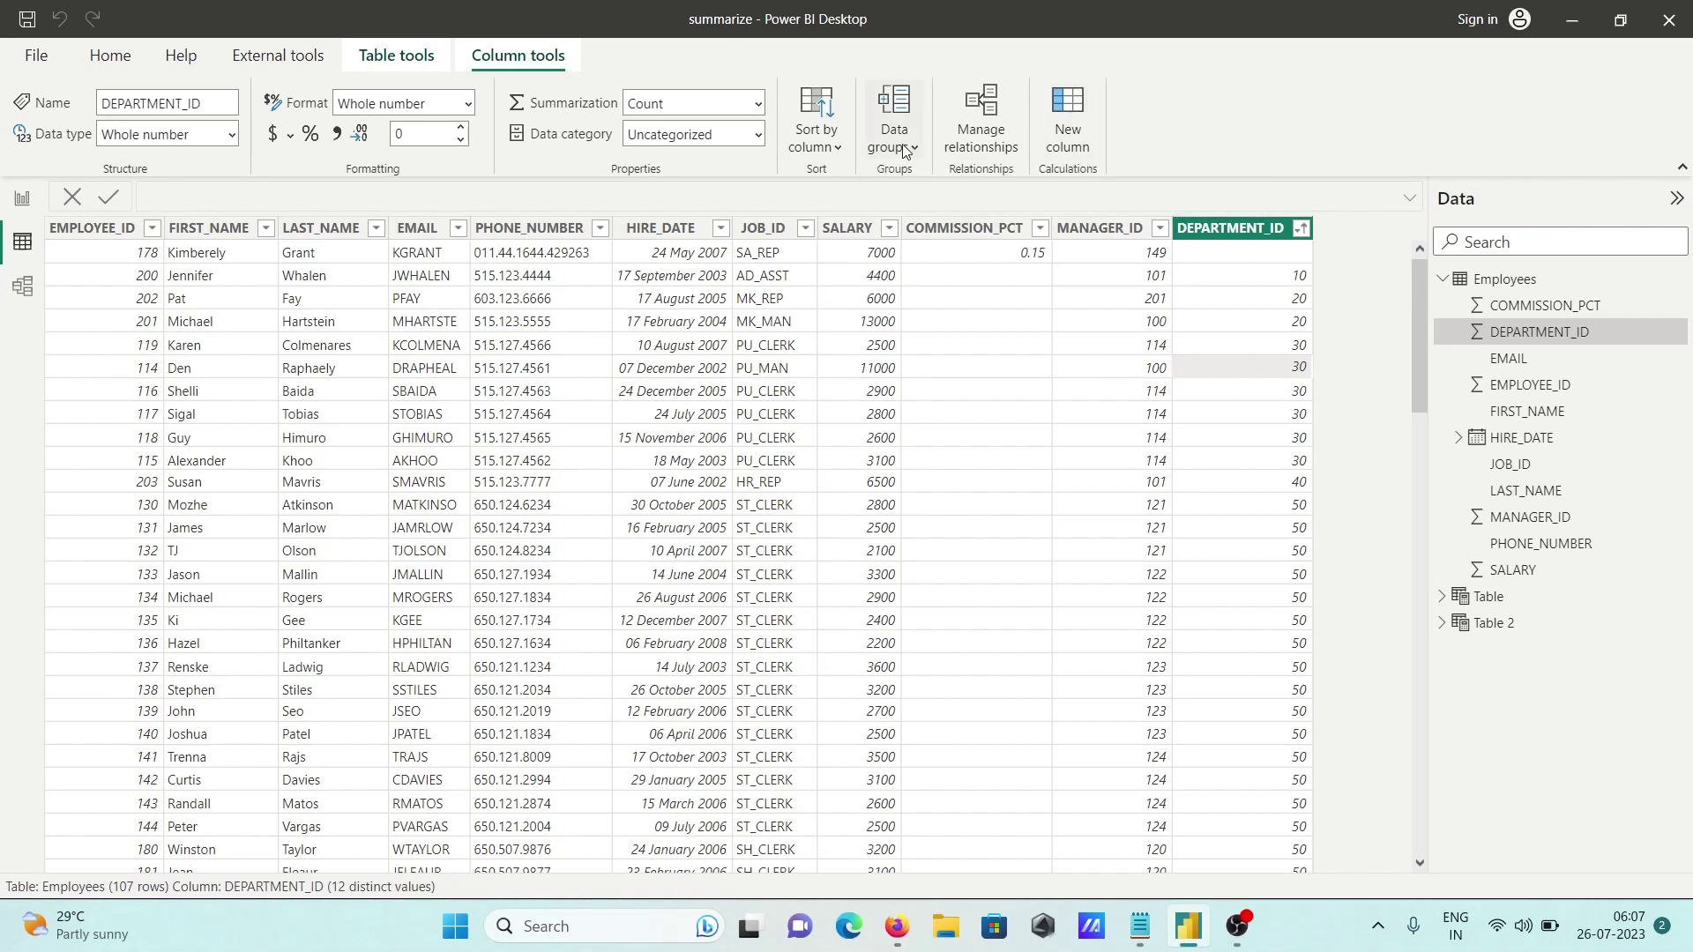
{"action": "left_click", "coordinate": [1504, 278]}
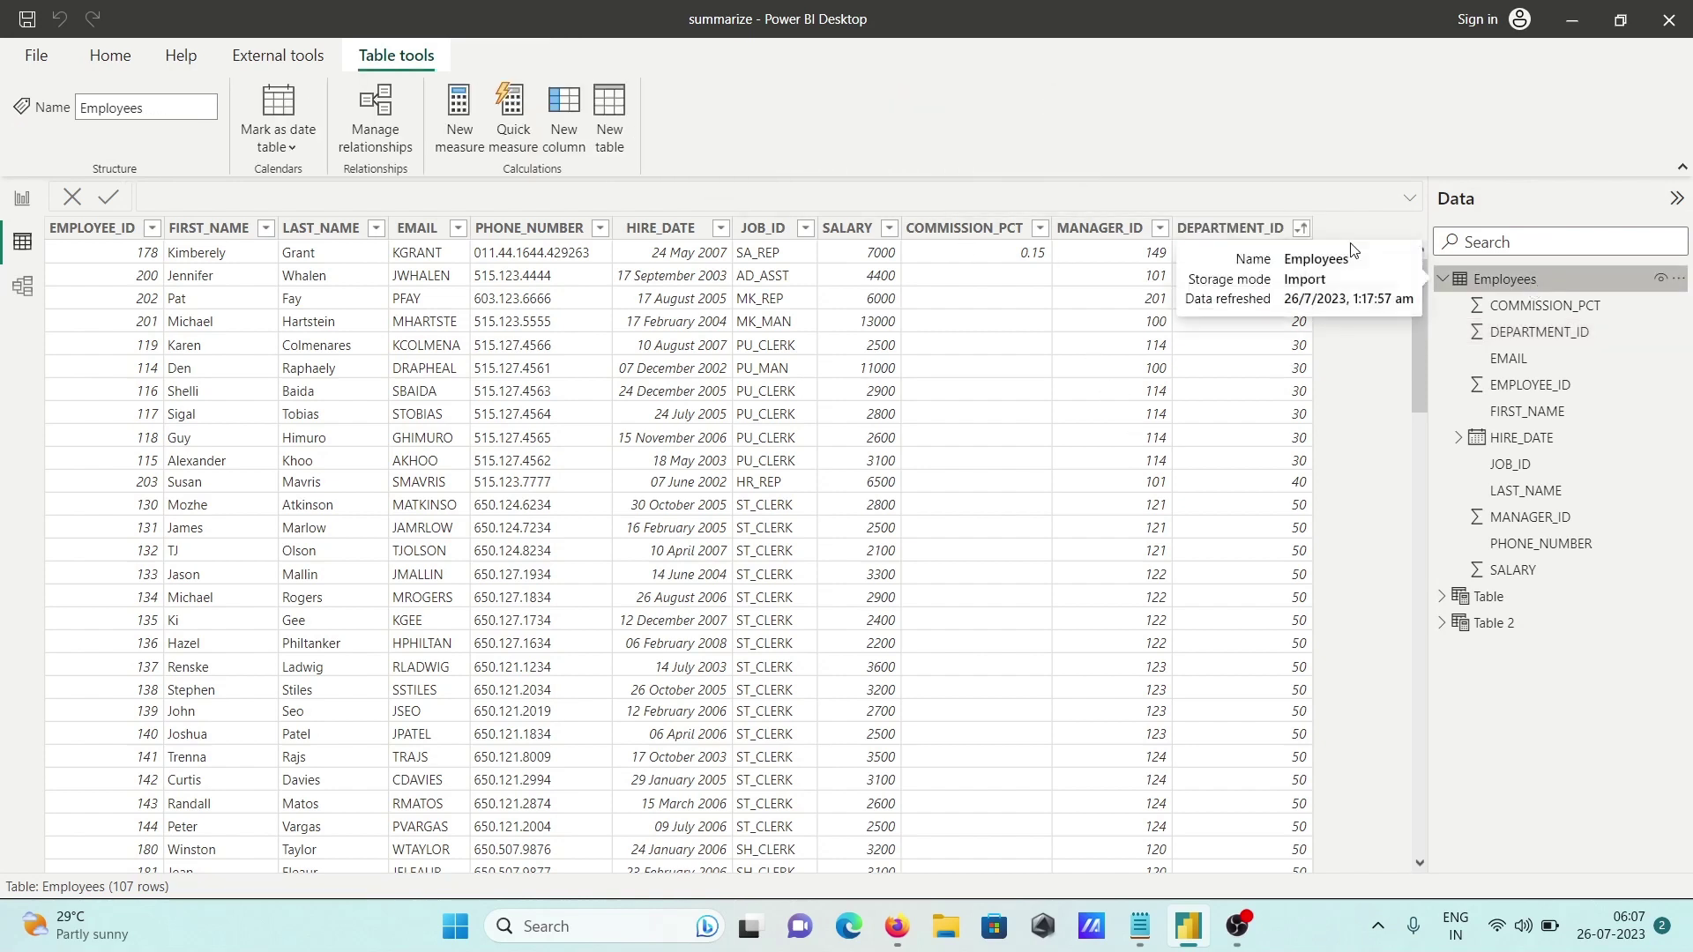
- Create a new calculated table and start its formula as Max_Salary = SUMMARIZE(
{"action": "left_click", "coordinate": [605, 126]}
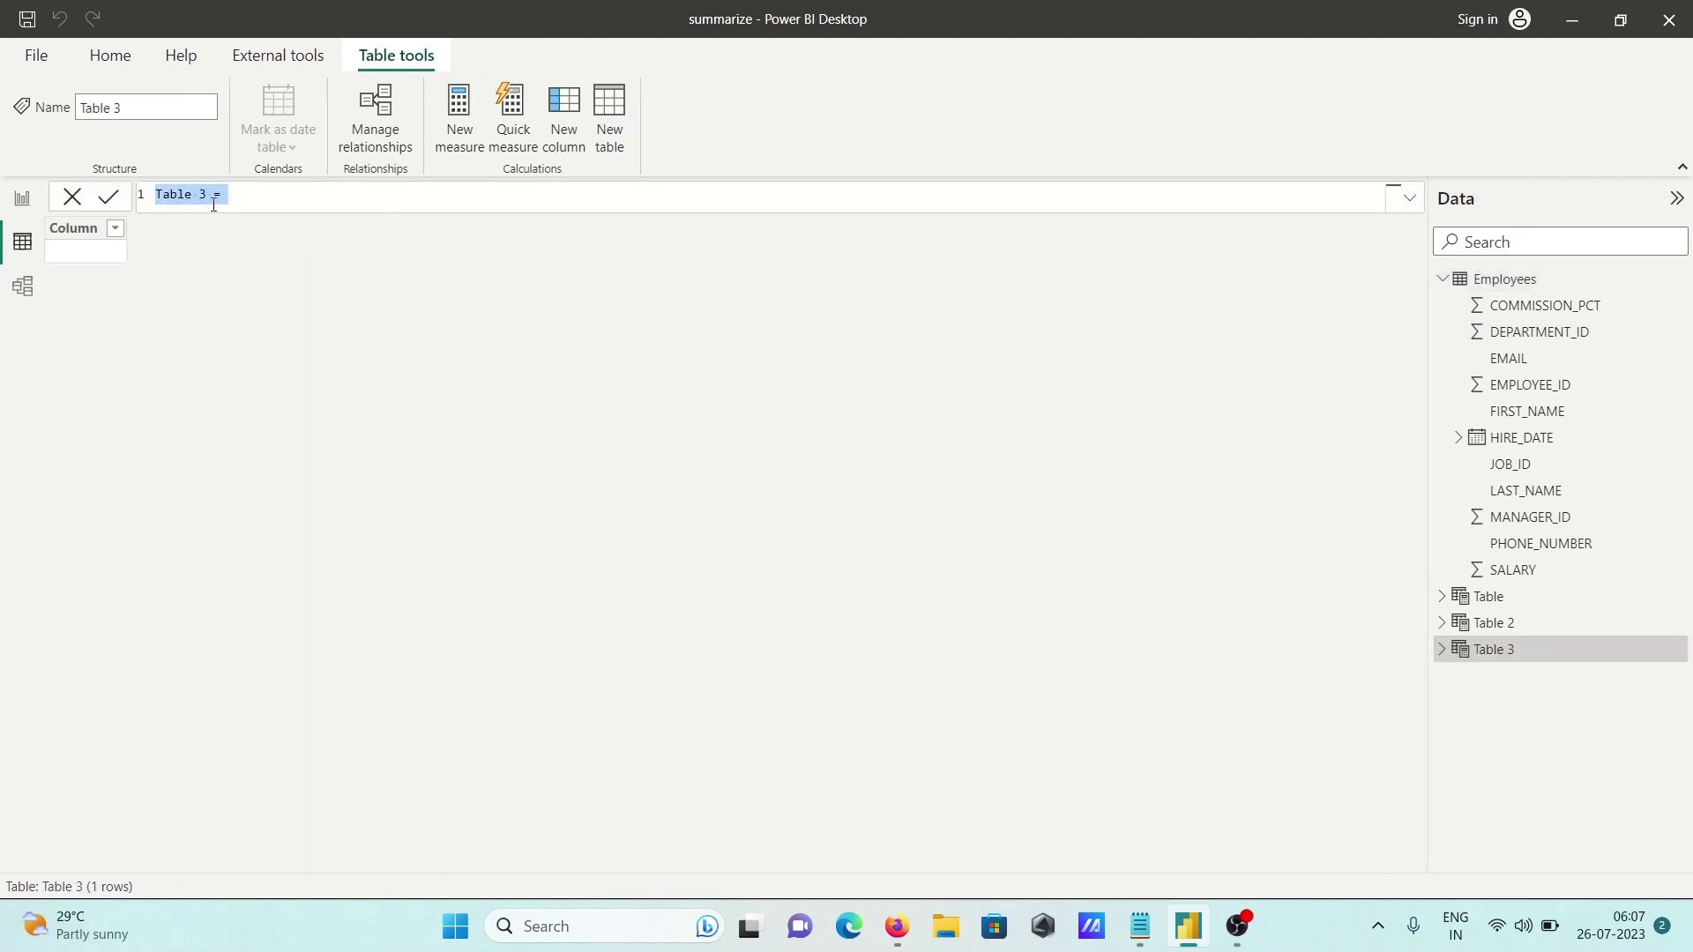
{"action": "left_click", "coordinate": [214, 202]}
{"action": "key", "text": "BackSpace"}
{"action": "key", "text": "BackSpace"}
{"action": "key", "text": "BackSpace"}
{"action": "key", "text": "BackSpace"}
{"action": "key", "text": "BackSpace"}
{"action": "key", "text": "BackSpace"}
{"action": "key", "text": "BackSpace"}
{"action": "type", "text": "Max_Salary"}
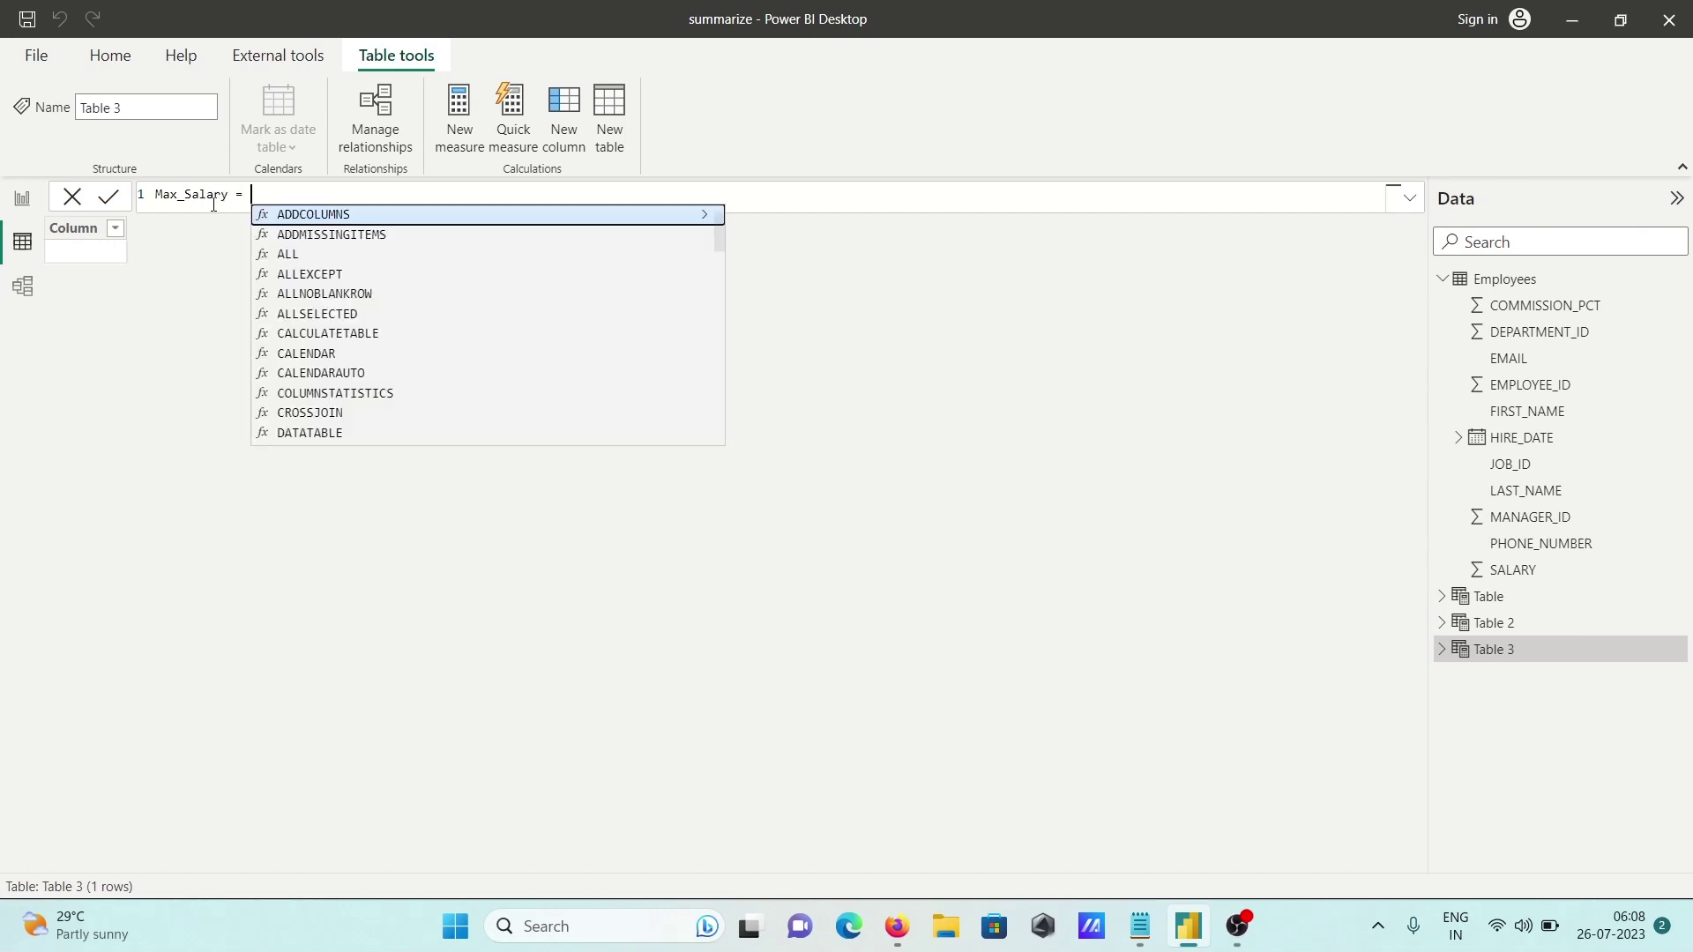
{"action": "type", "text": " = S"}
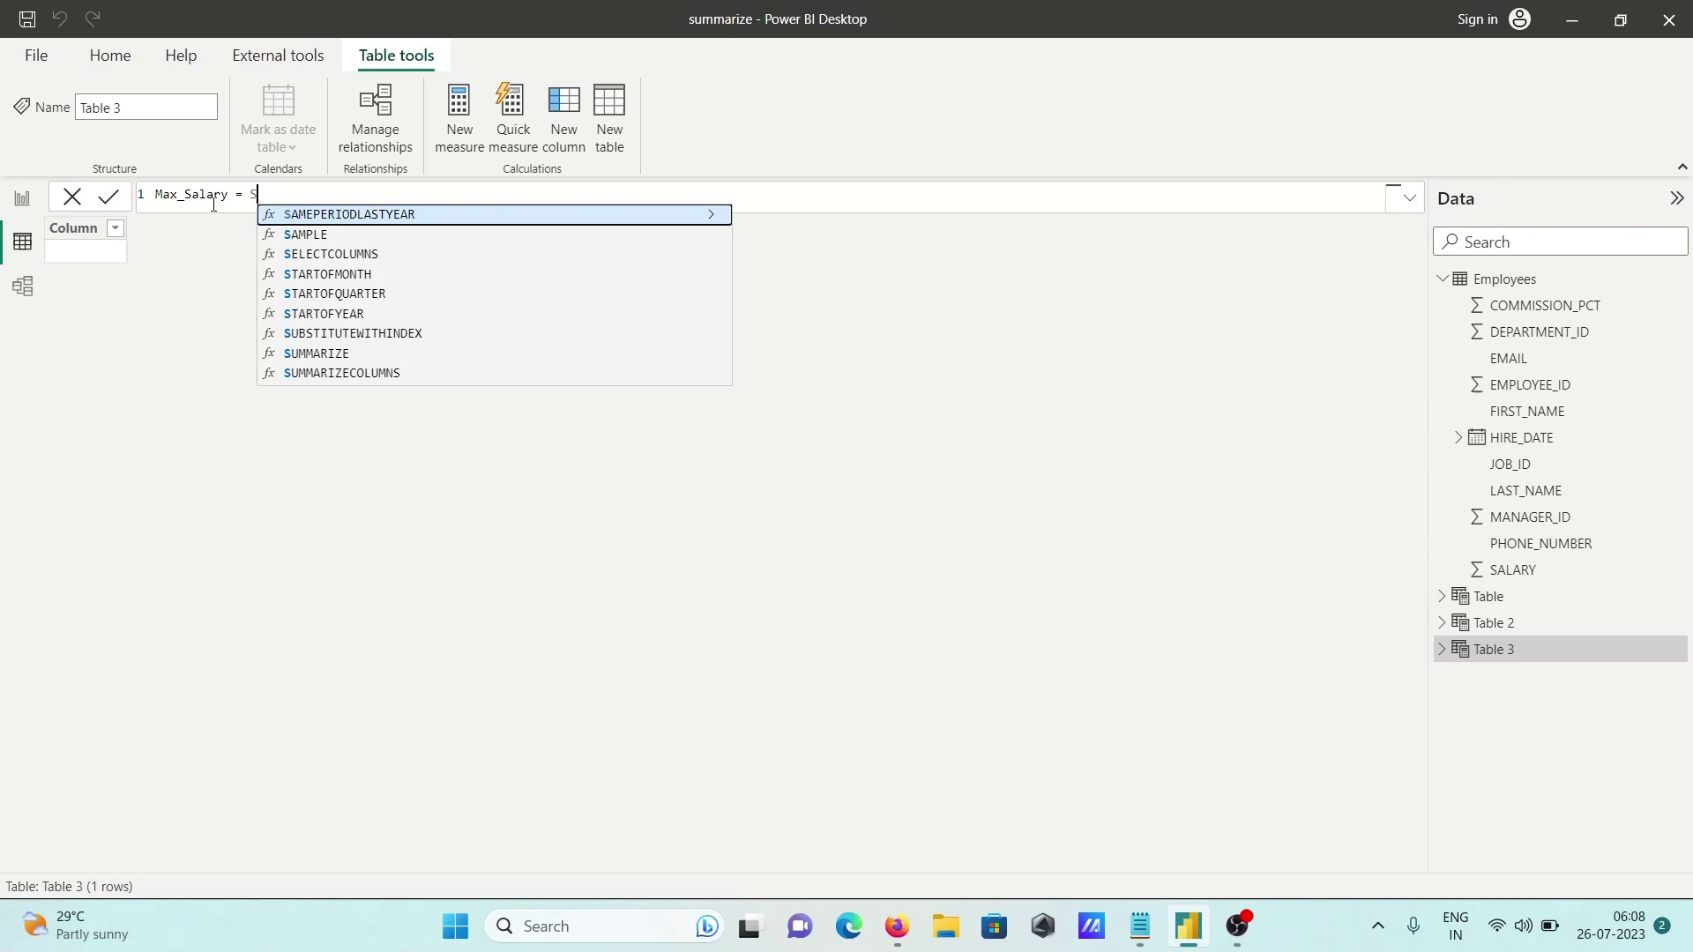
{"action": "type", "text": "u"}
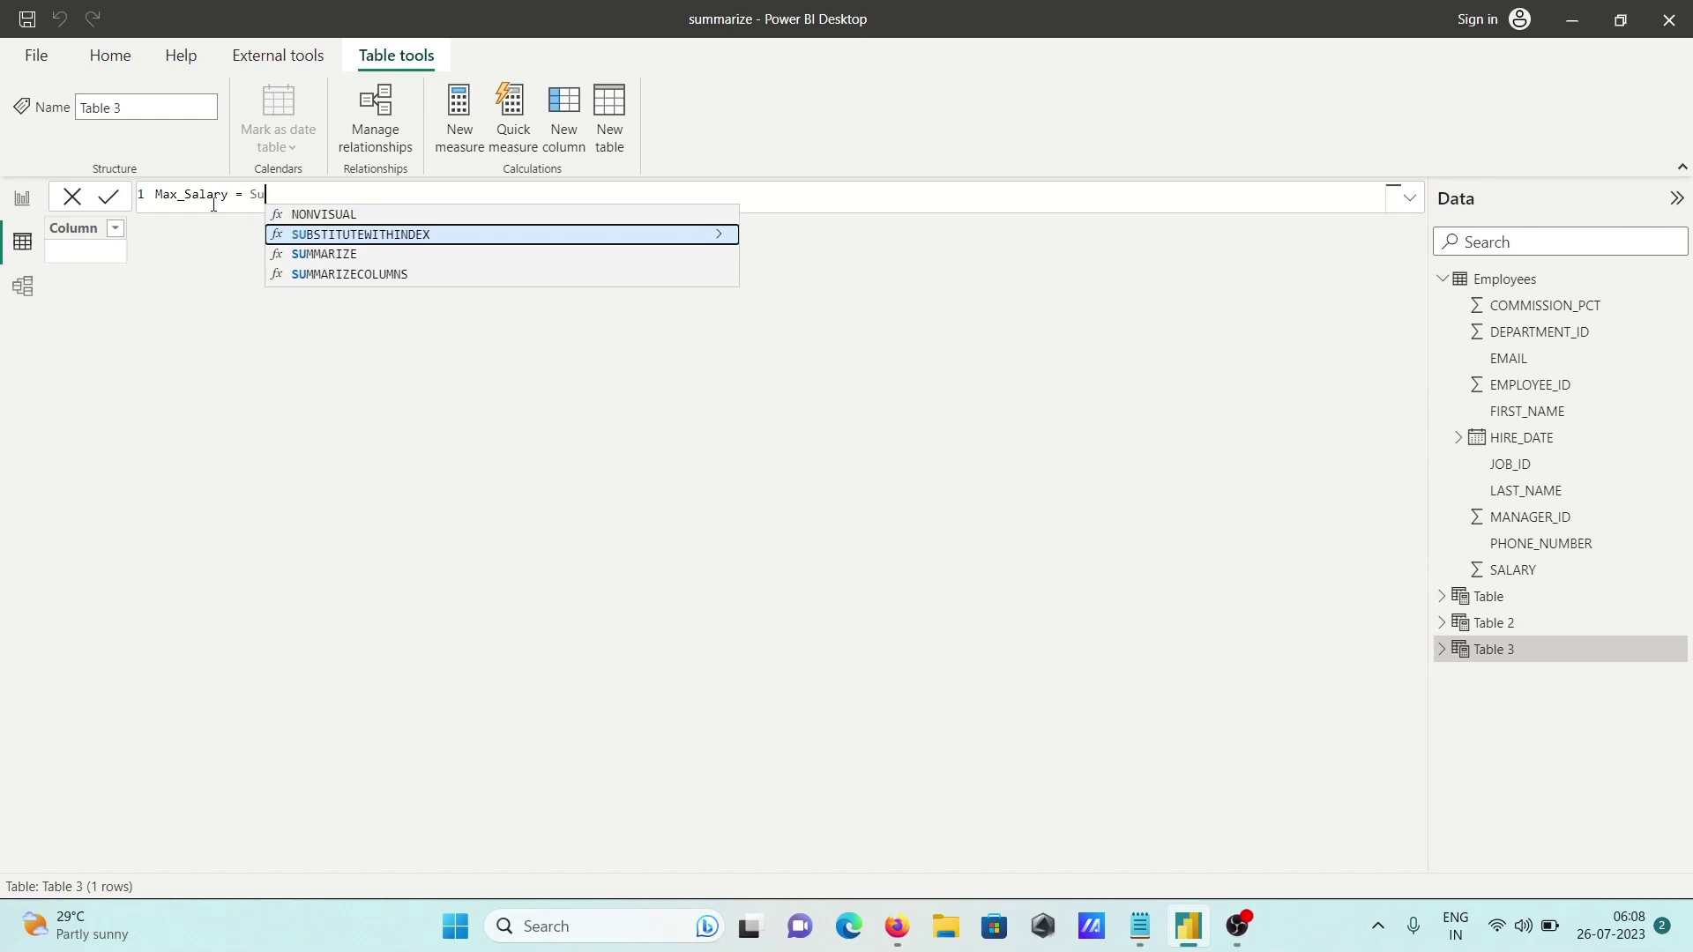
{"action": "key", "text": "Down"}
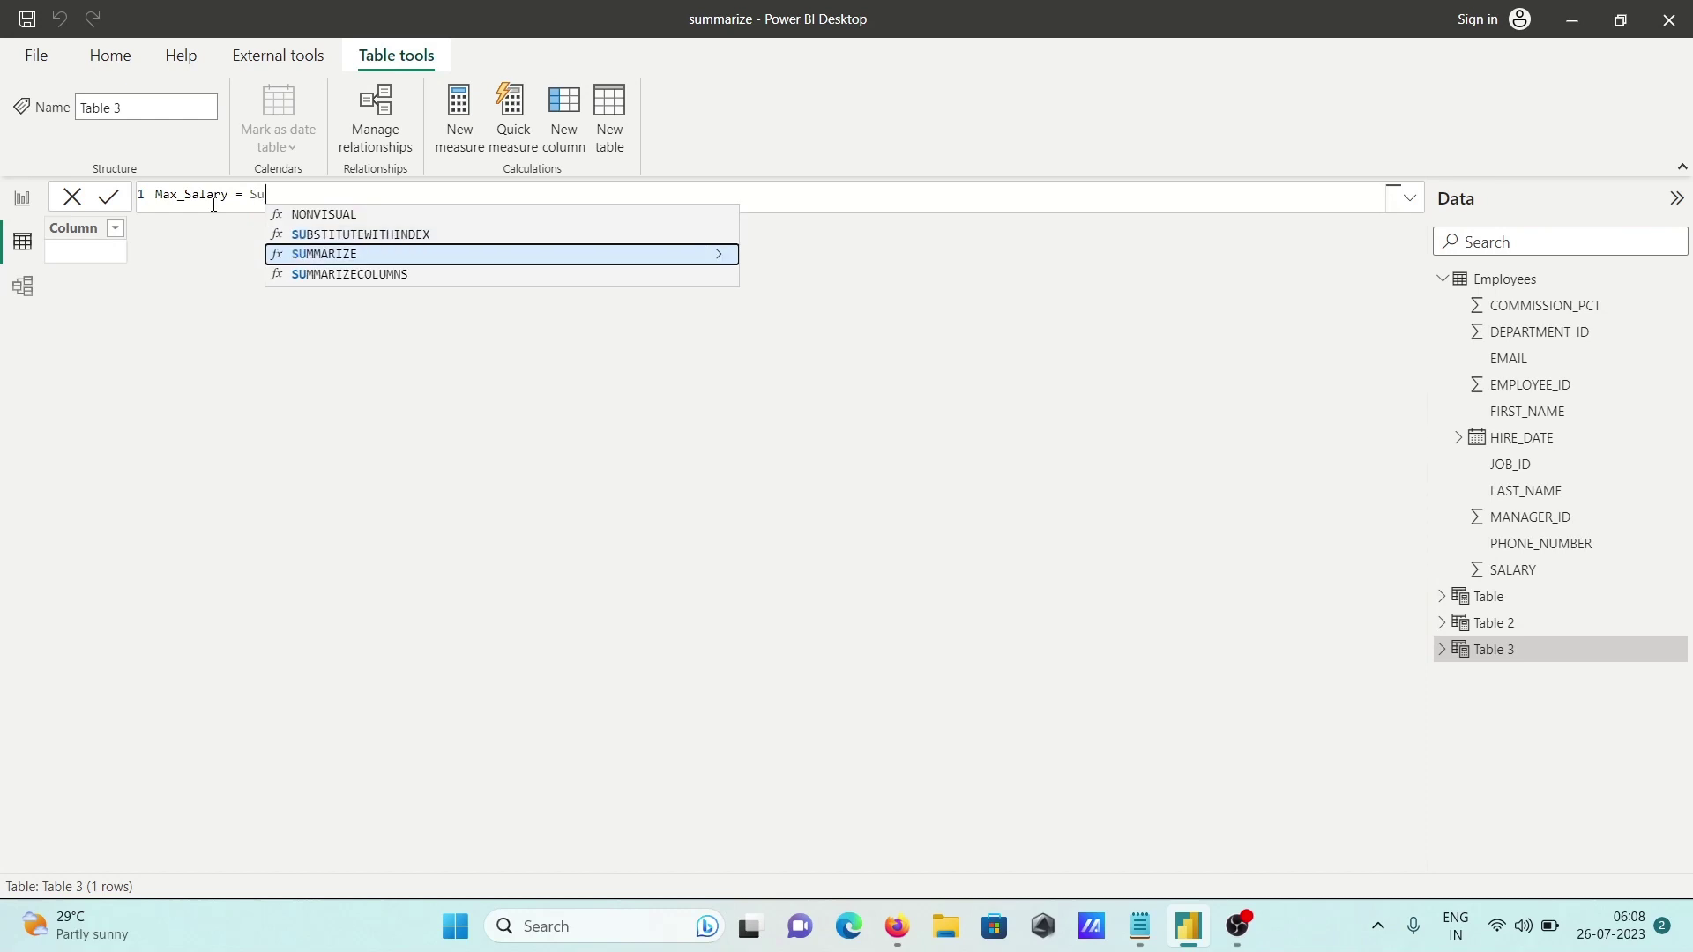
{"action": "key", "text": "Tab"}
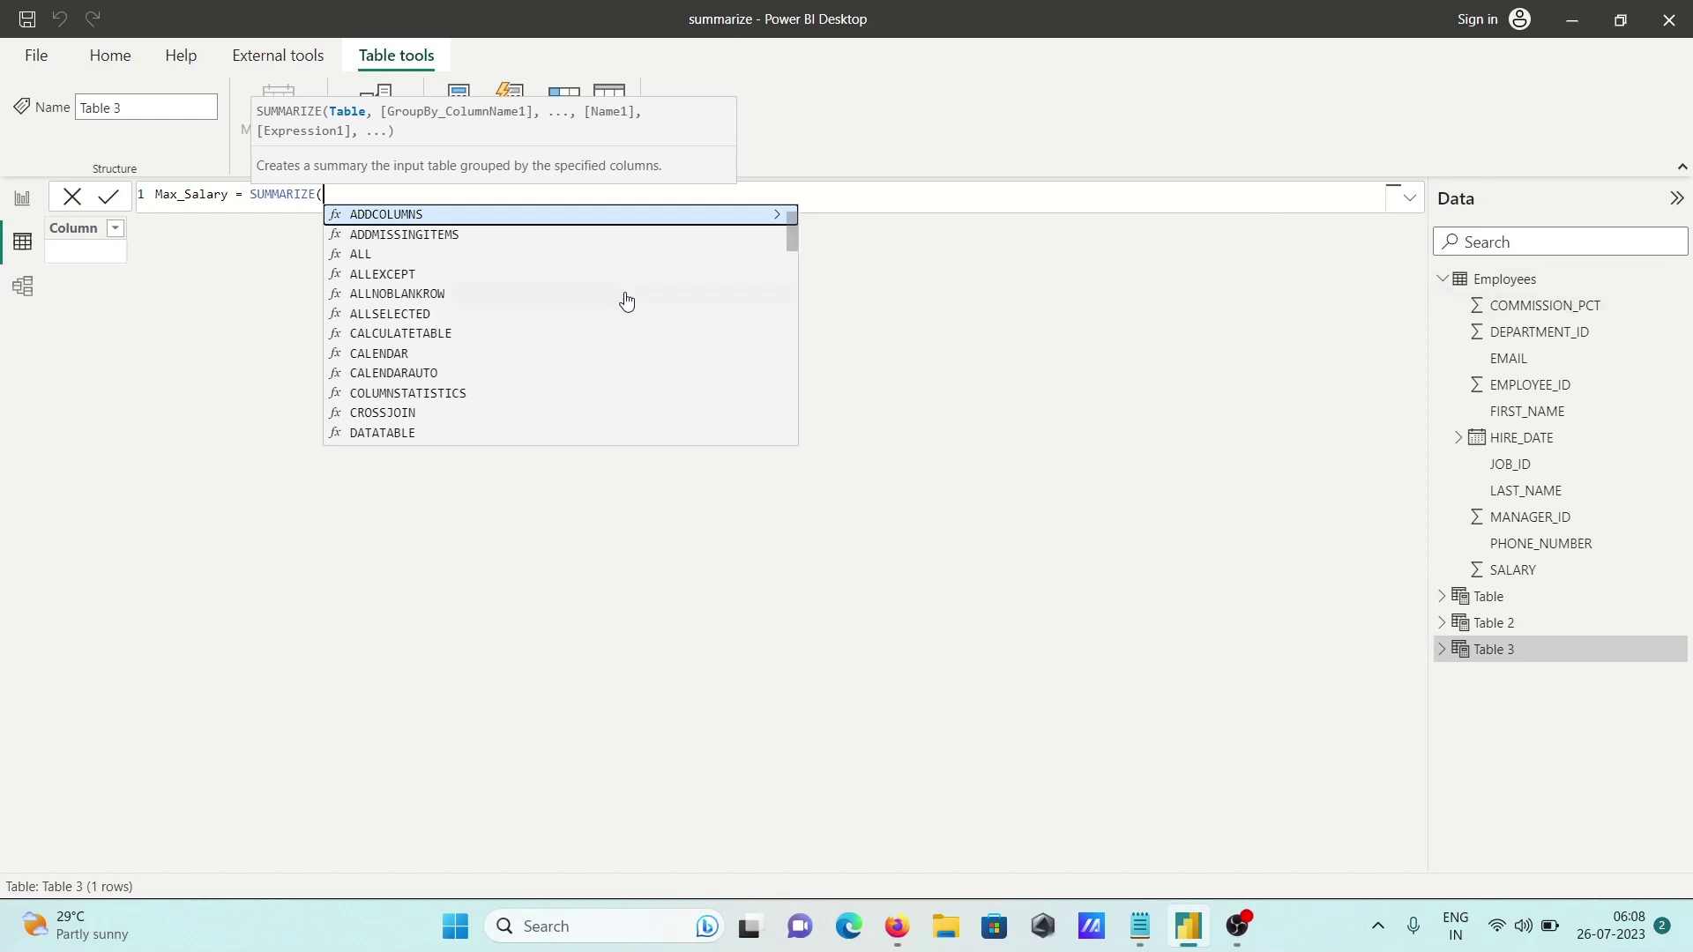
- Use Employees as the source table and group by Employees[DEPARTMENT_ID], closing the parenthesis
{"action": "type", "text": "E"}
{"action": "key", "text": "Tab"}
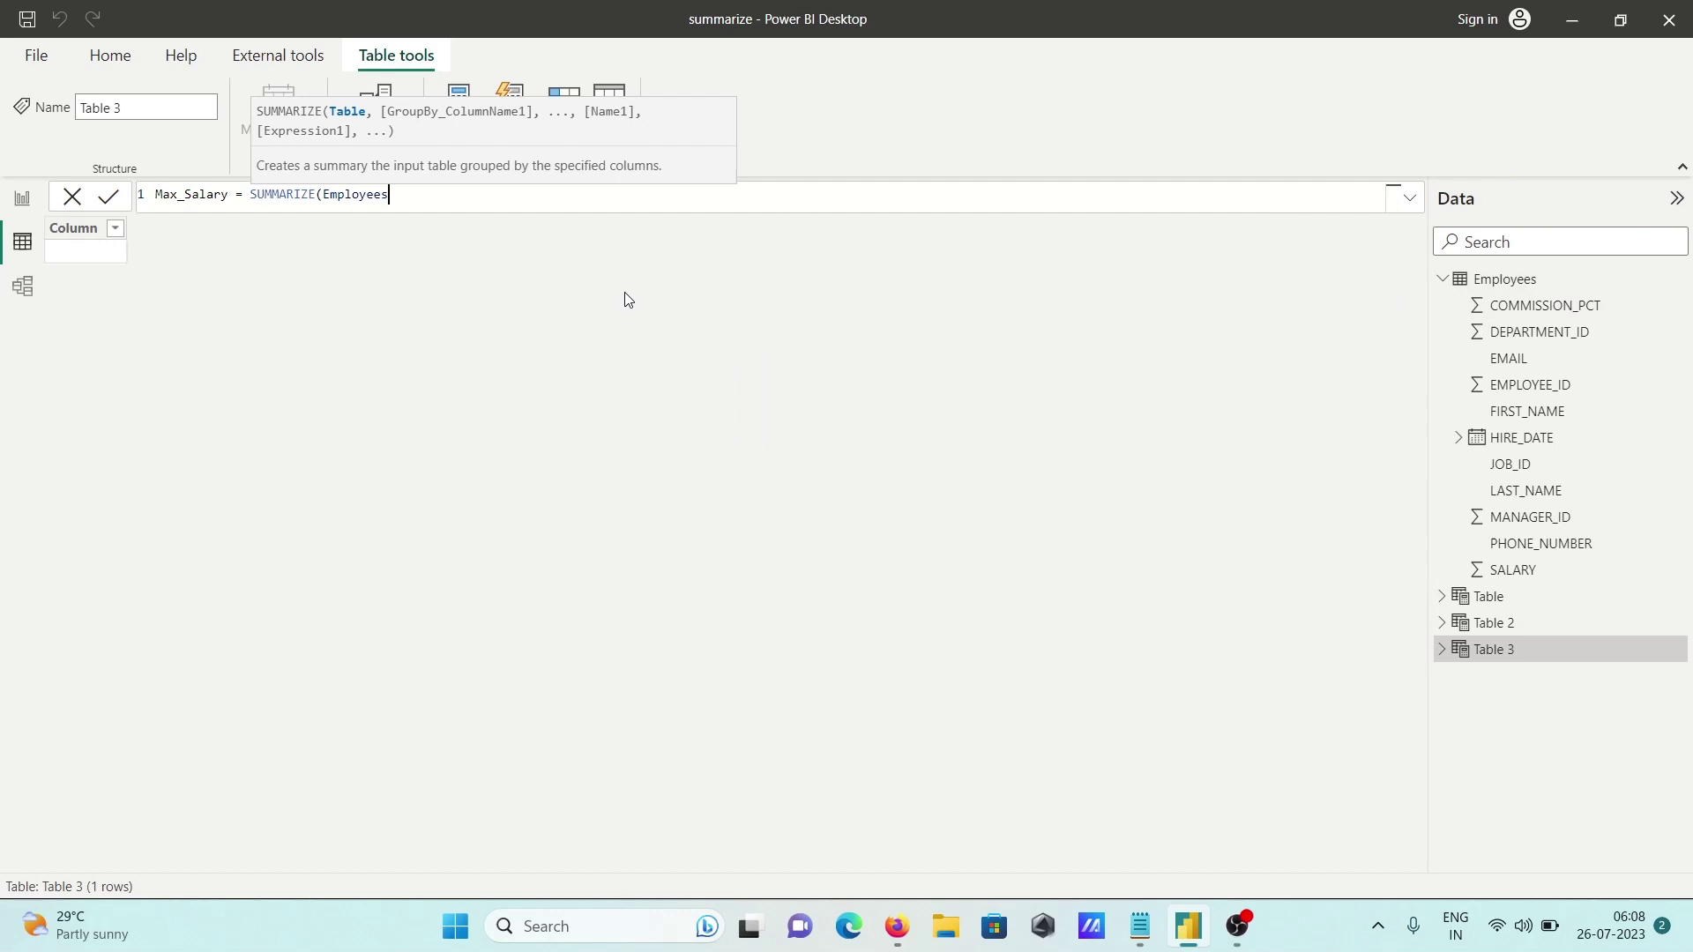
{"action": "type", "text": ","}
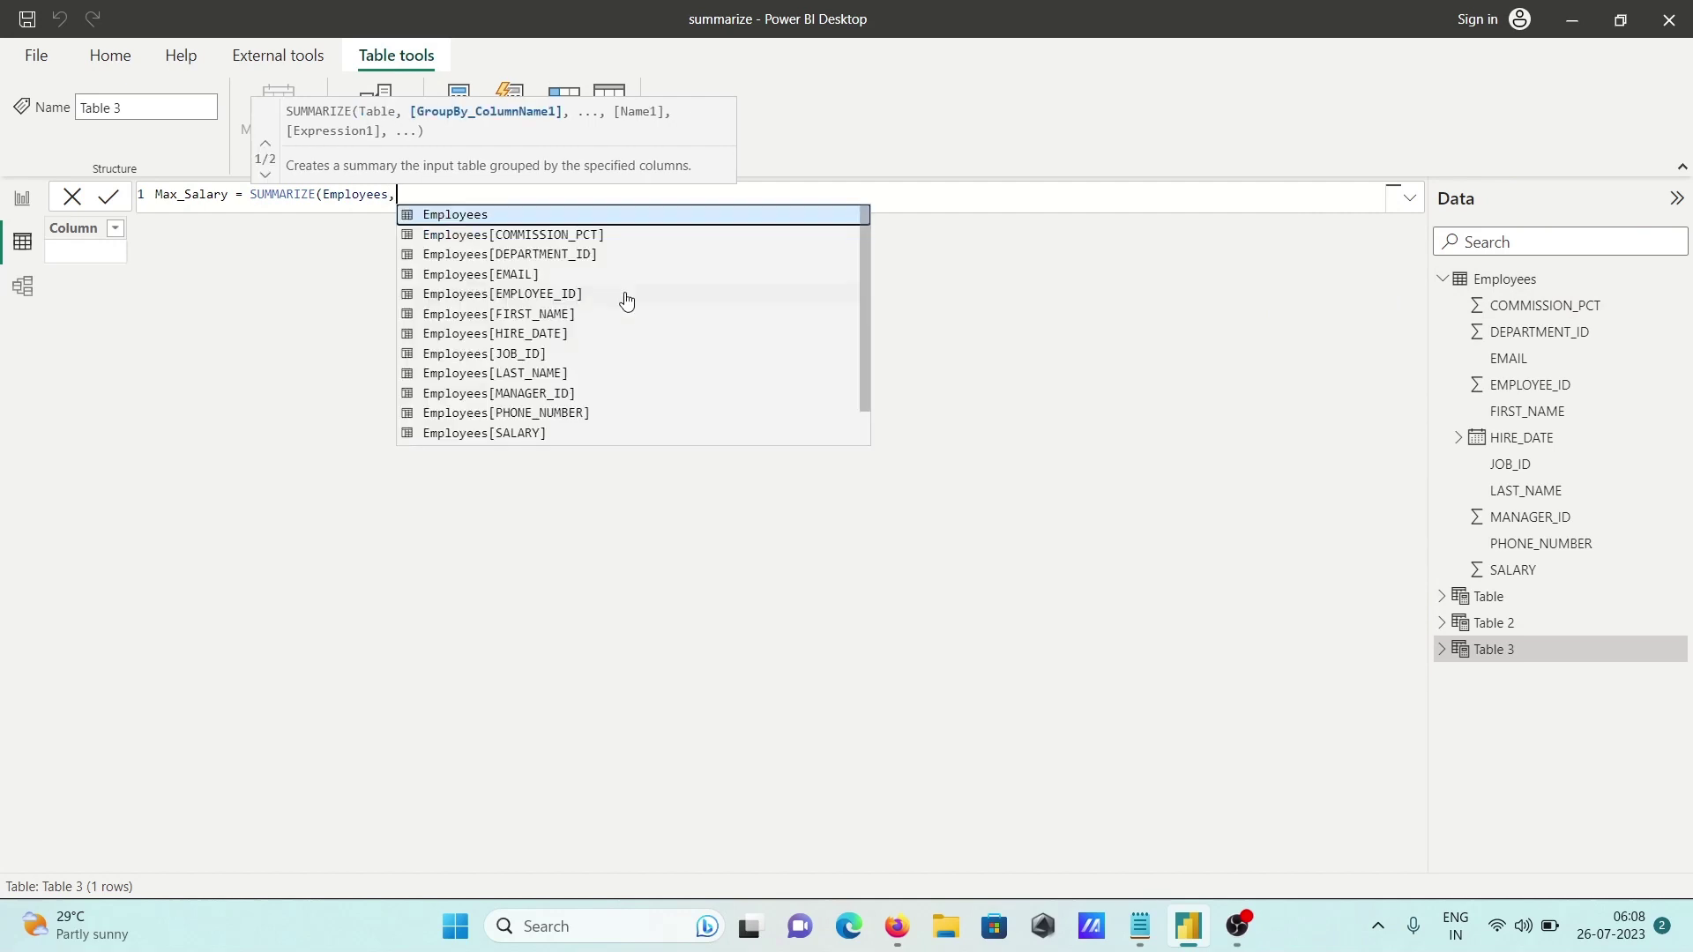
{"action": "type", "text": "E"}
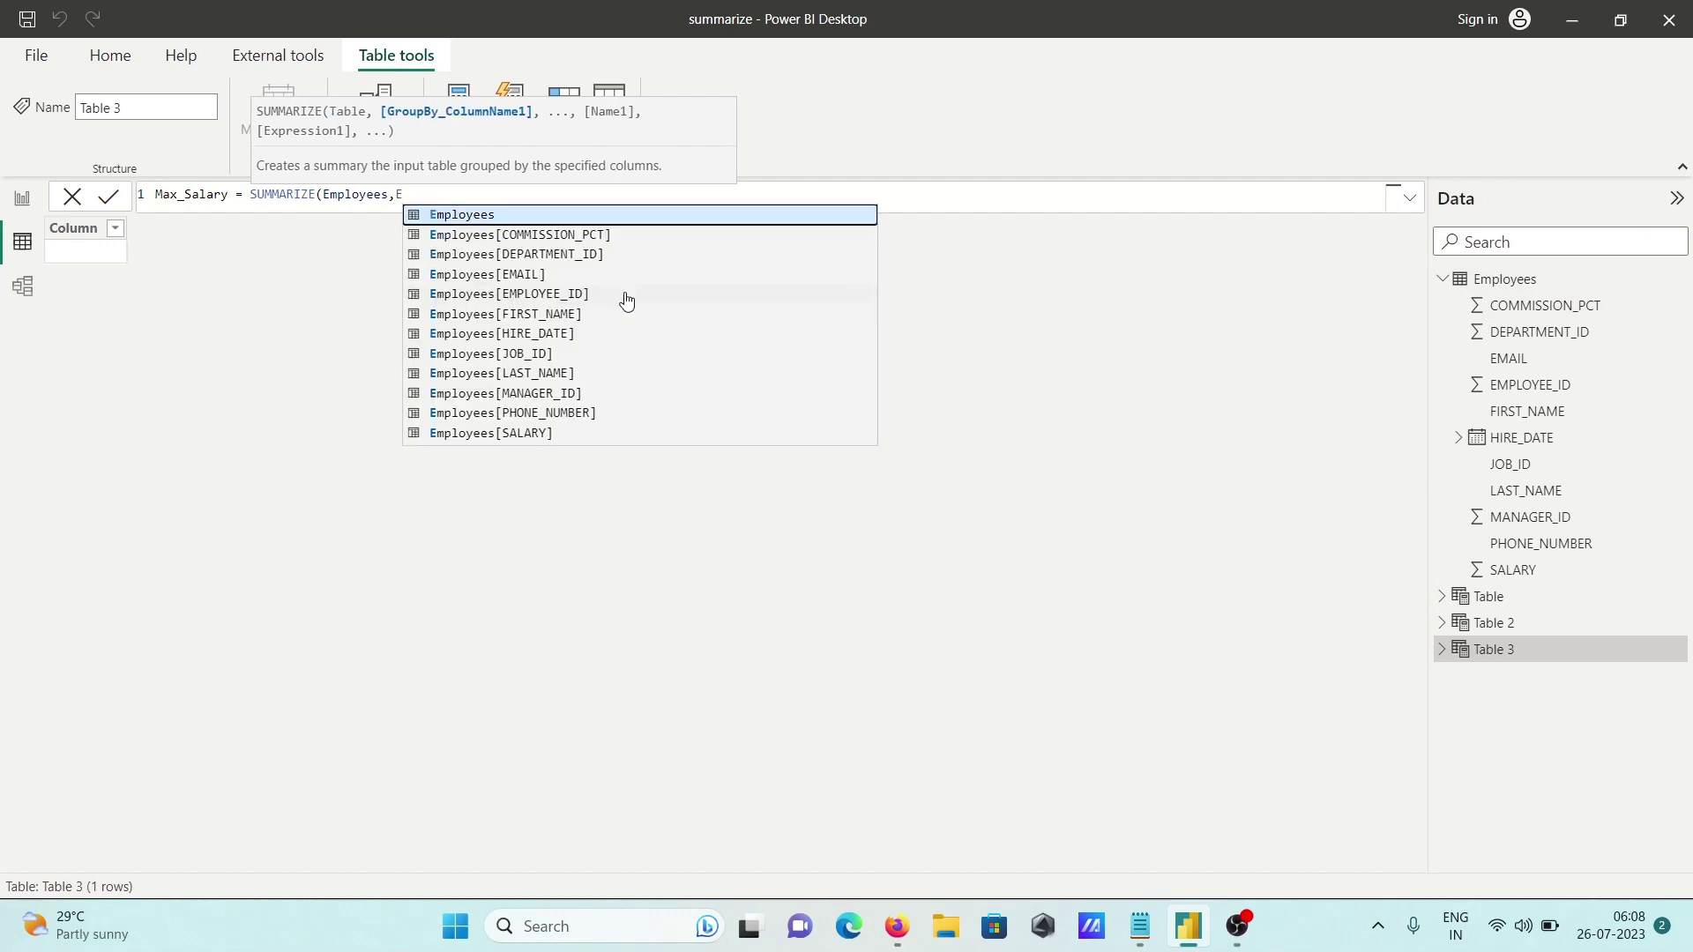
{"action": "key", "text": "Down"}
{"action": "key", "text": "Down"}
{"action": "key", "text": "Down"}
{"action": "key", "text": "Down"}
{"action": "key", "text": "Down"}
{"action": "key", "text": "Down"}
{"action": "key", "text": "Down"}
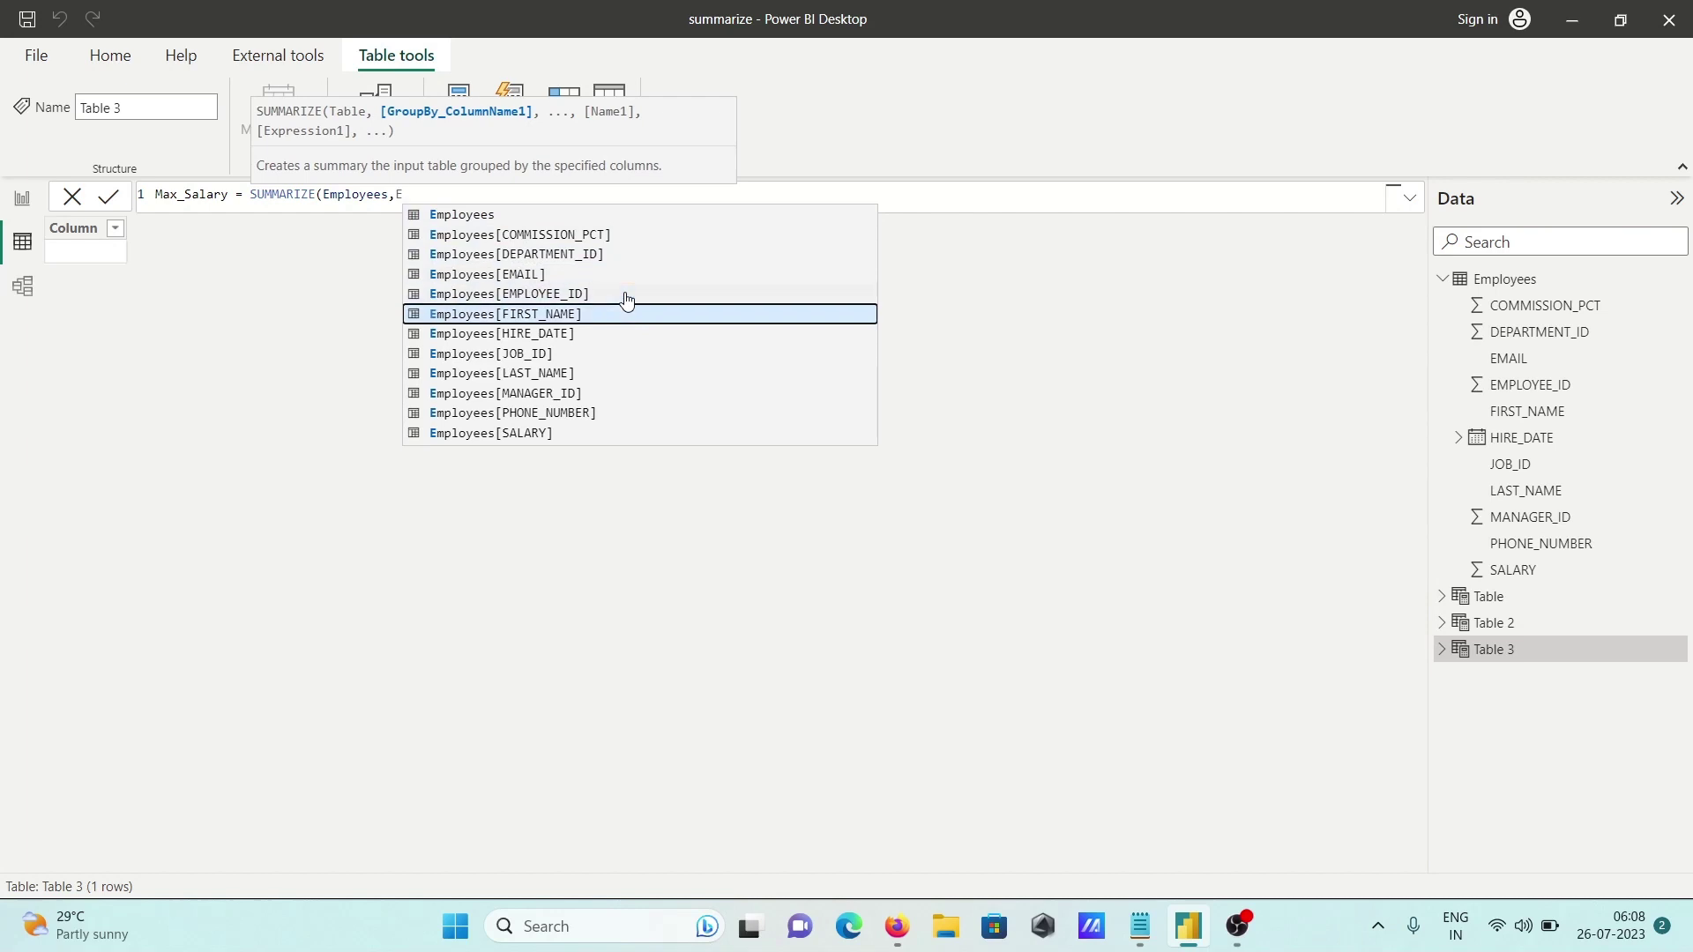
{"action": "key", "text": "Down"}
{"action": "key", "text": "Down"}
{"action": "key", "text": "Up"}
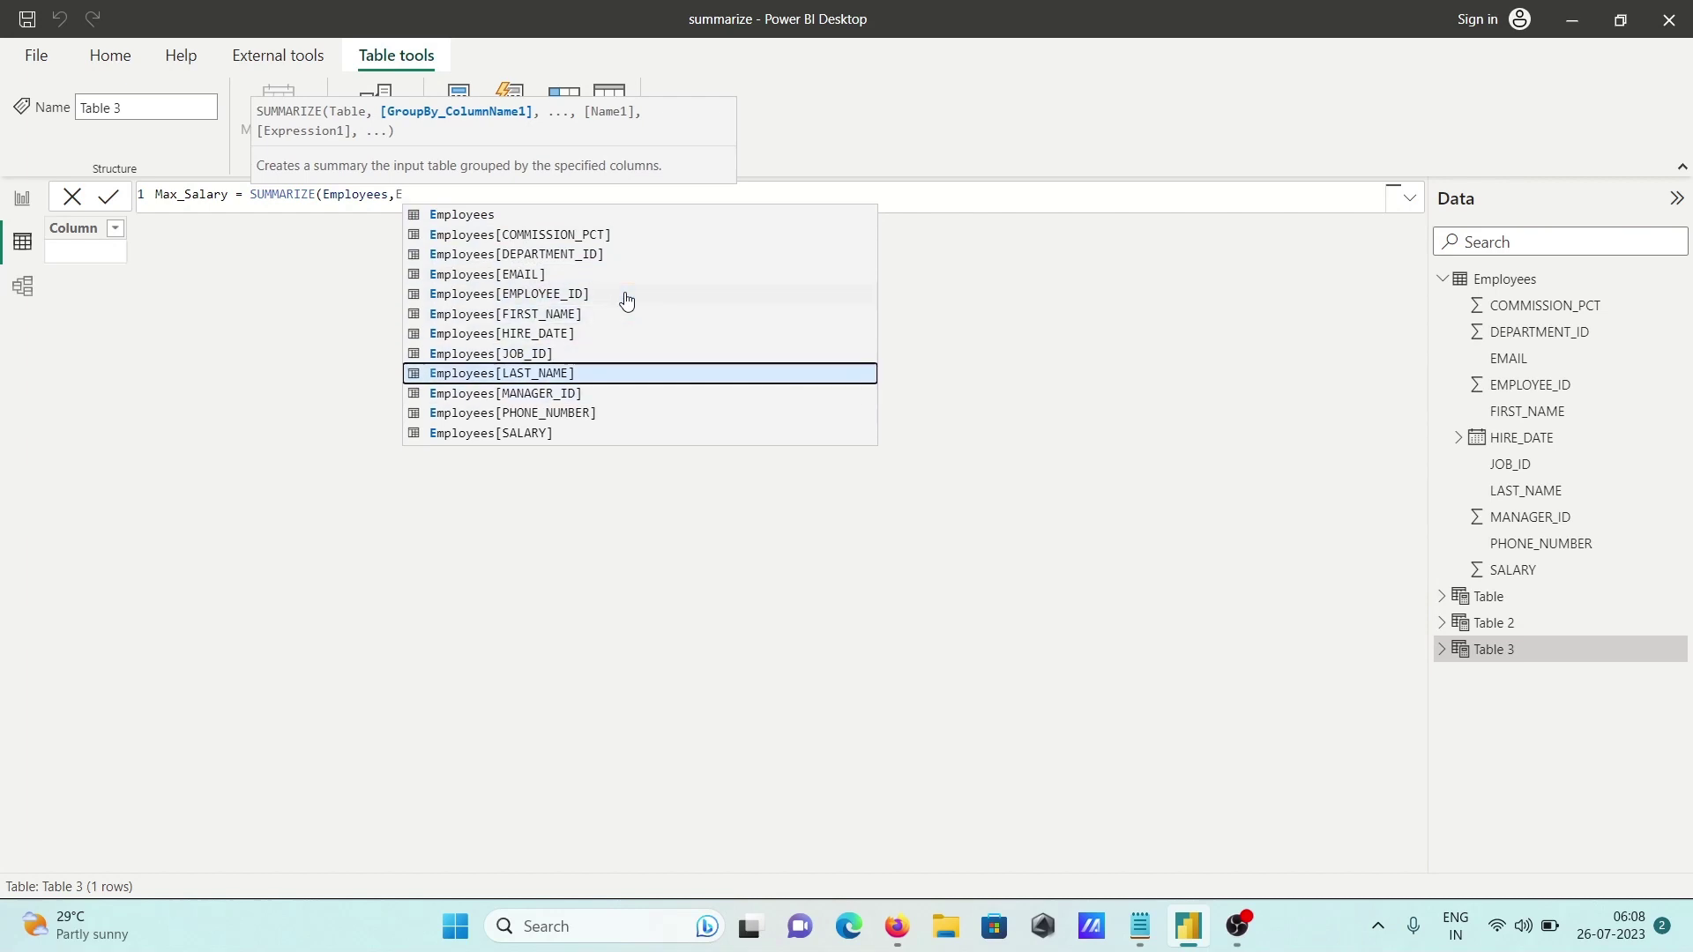
{"action": "key", "text": "Up"}
{"action": "key", "text": "Up"}
{"action": "key", "text": "Up"}
{"action": "key", "text": "Up"}
{"action": "key", "text": "Up"}
{"action": "key", "text": "Up"}
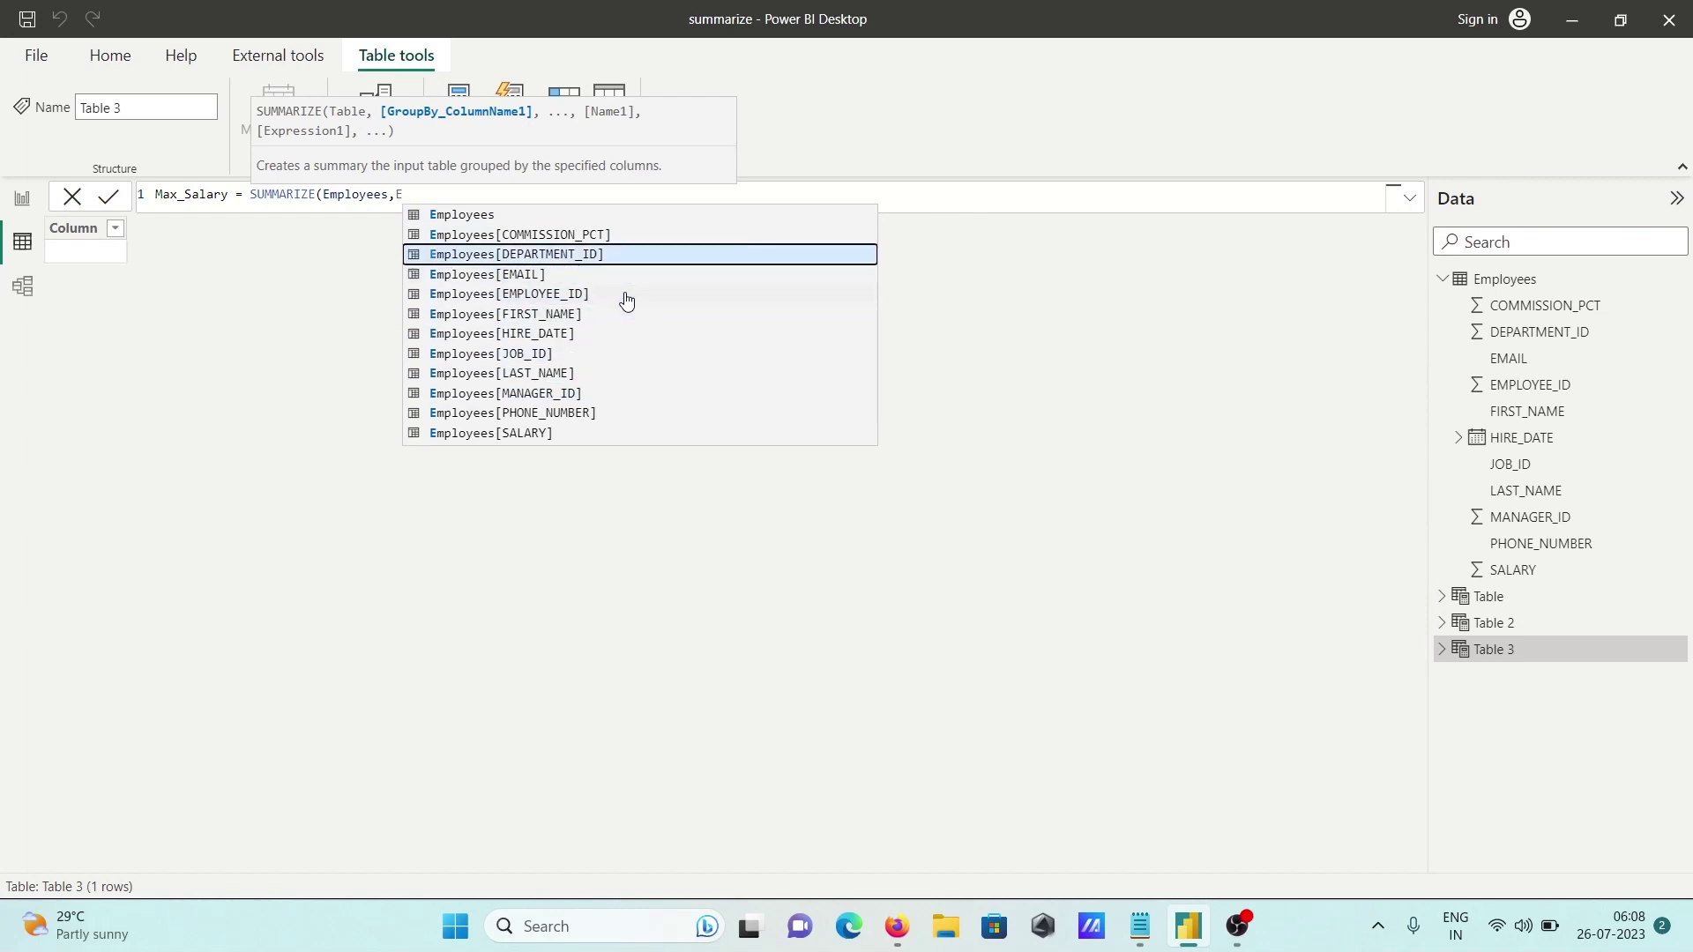
{"action": "key", "text": "Tab"}
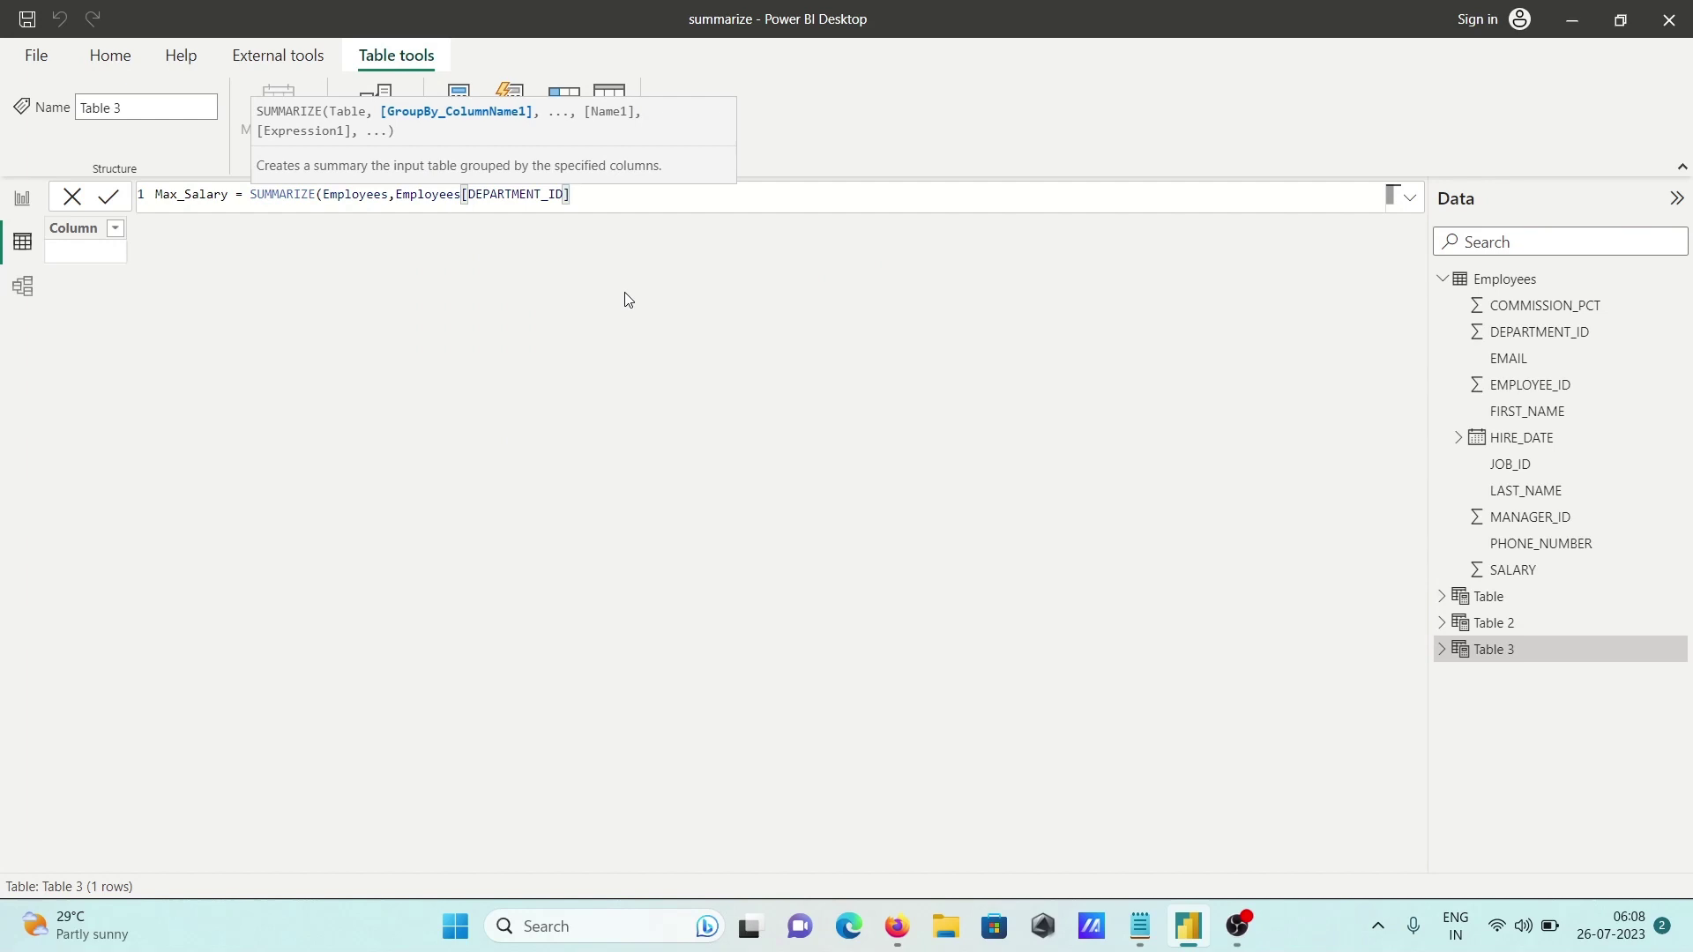
{"action": "type", "text": ")"}
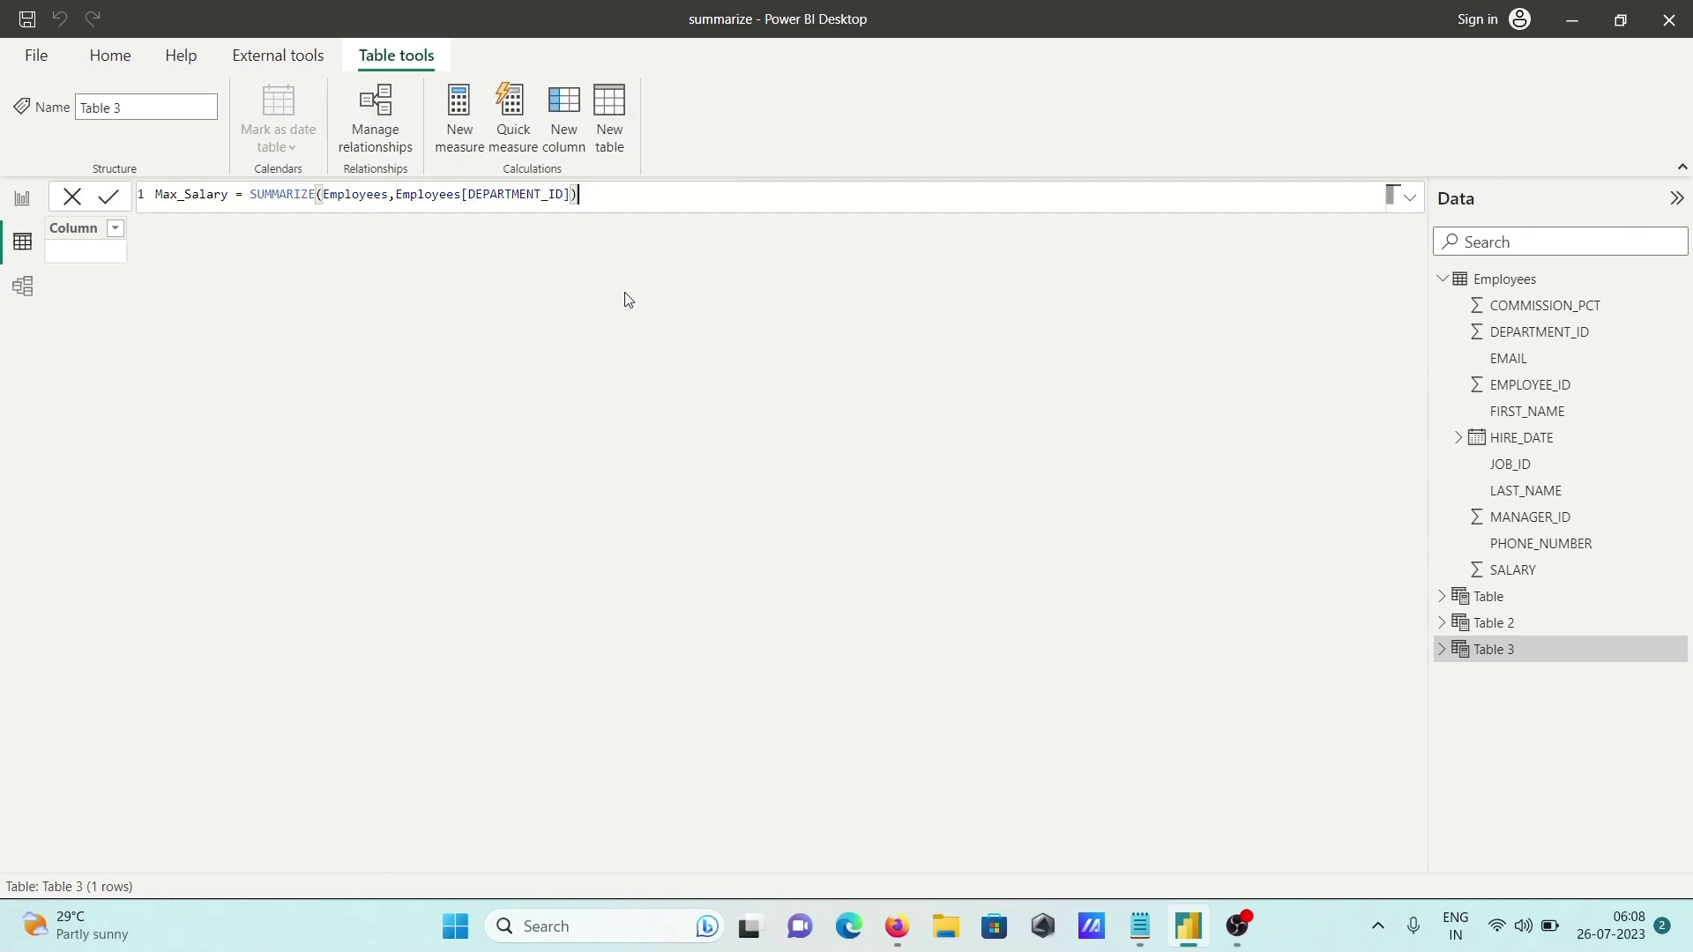
- Add Employees[SALARY] as a second grouping column and commit, giving 74 department-salary rows
{"action": "left_click", "coordinate": [122, 201]}
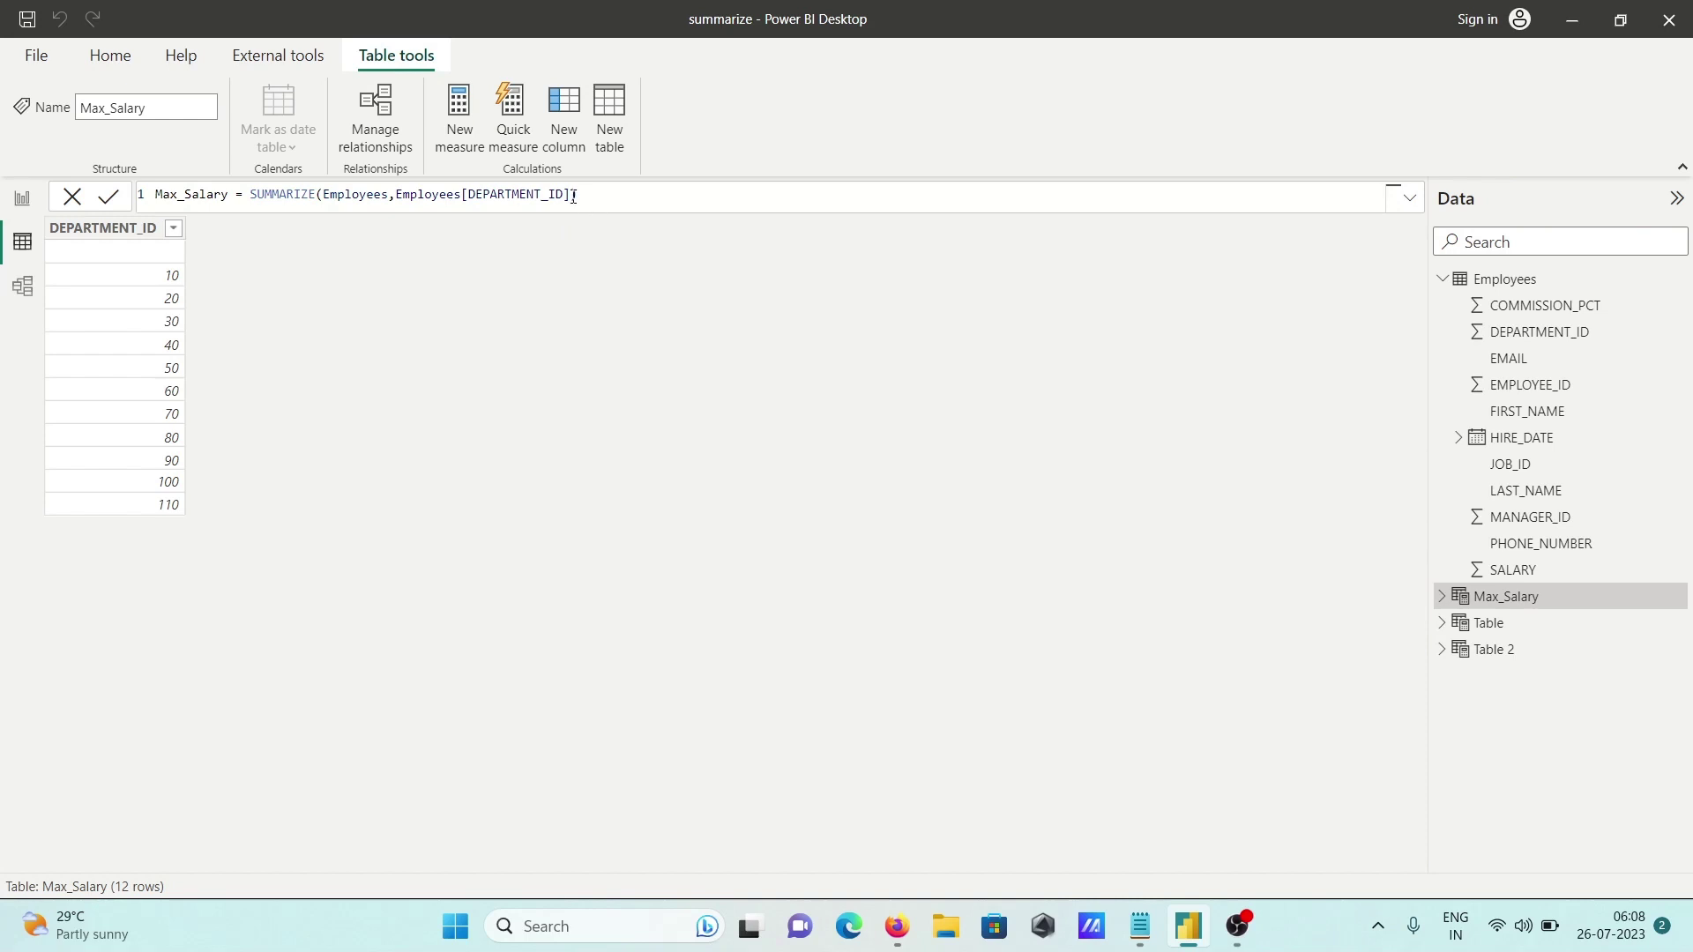
{"action": "left_click", "coordinate": [574, 196]}
{"action": "type", "text": ",e"}
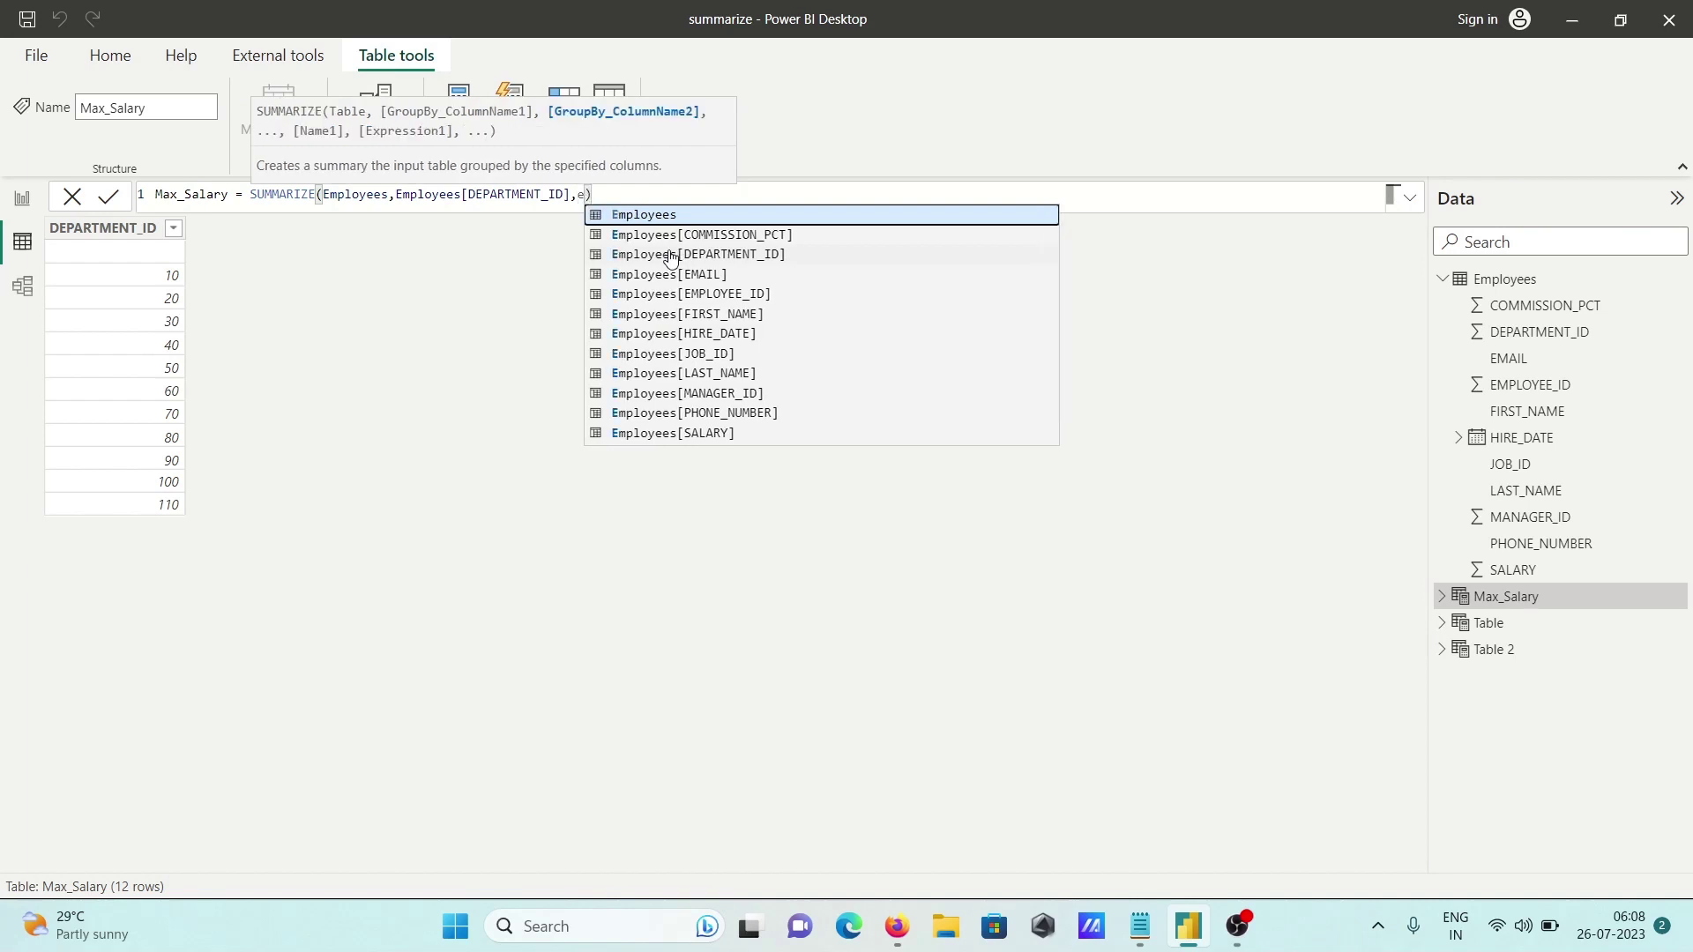
{"action": "key", "text": "Down"}
{"action": "key", "text": "Down"}
{"action": "key", "text": "Down"}
{"action": "key", "text": "Down"}
{"action": "key", "text": "Down"}
{"action": "key", "text": "Down"}
{"action": "key", "text": "Down"}
{"action": "key", "text": "Down"}
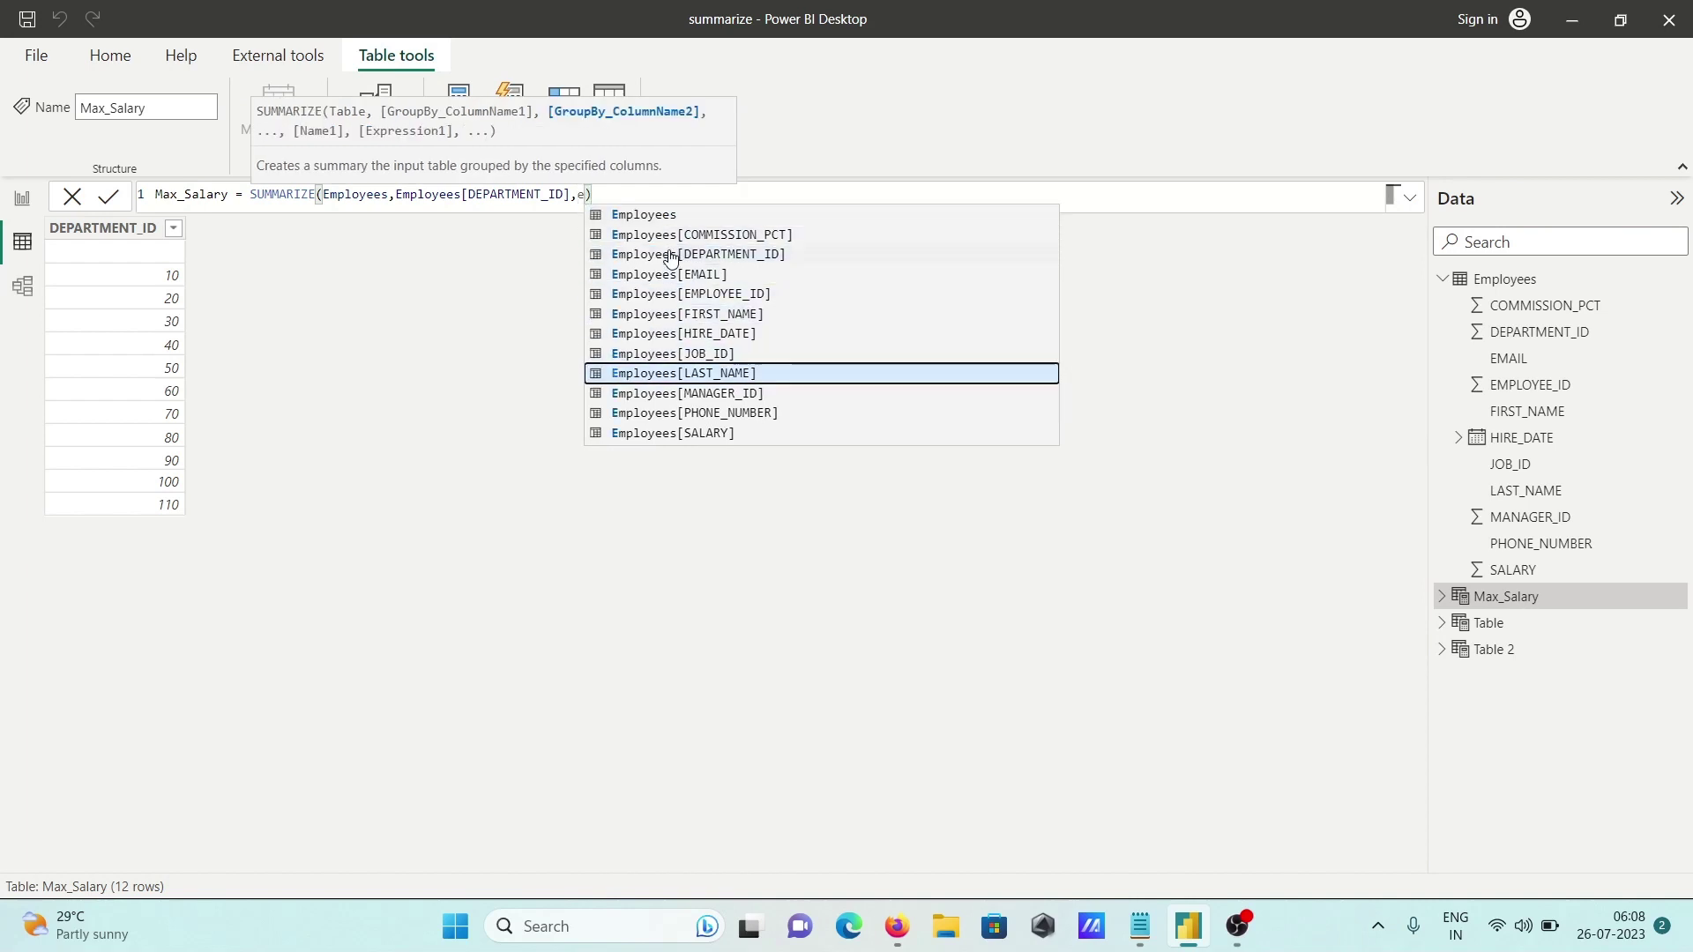
{"action": "key", "text": "Down"}
{"action": "key", "text": "Down"}
{"action": "key", "text": "Down"}
{"action": "key", "text": "Tab"}
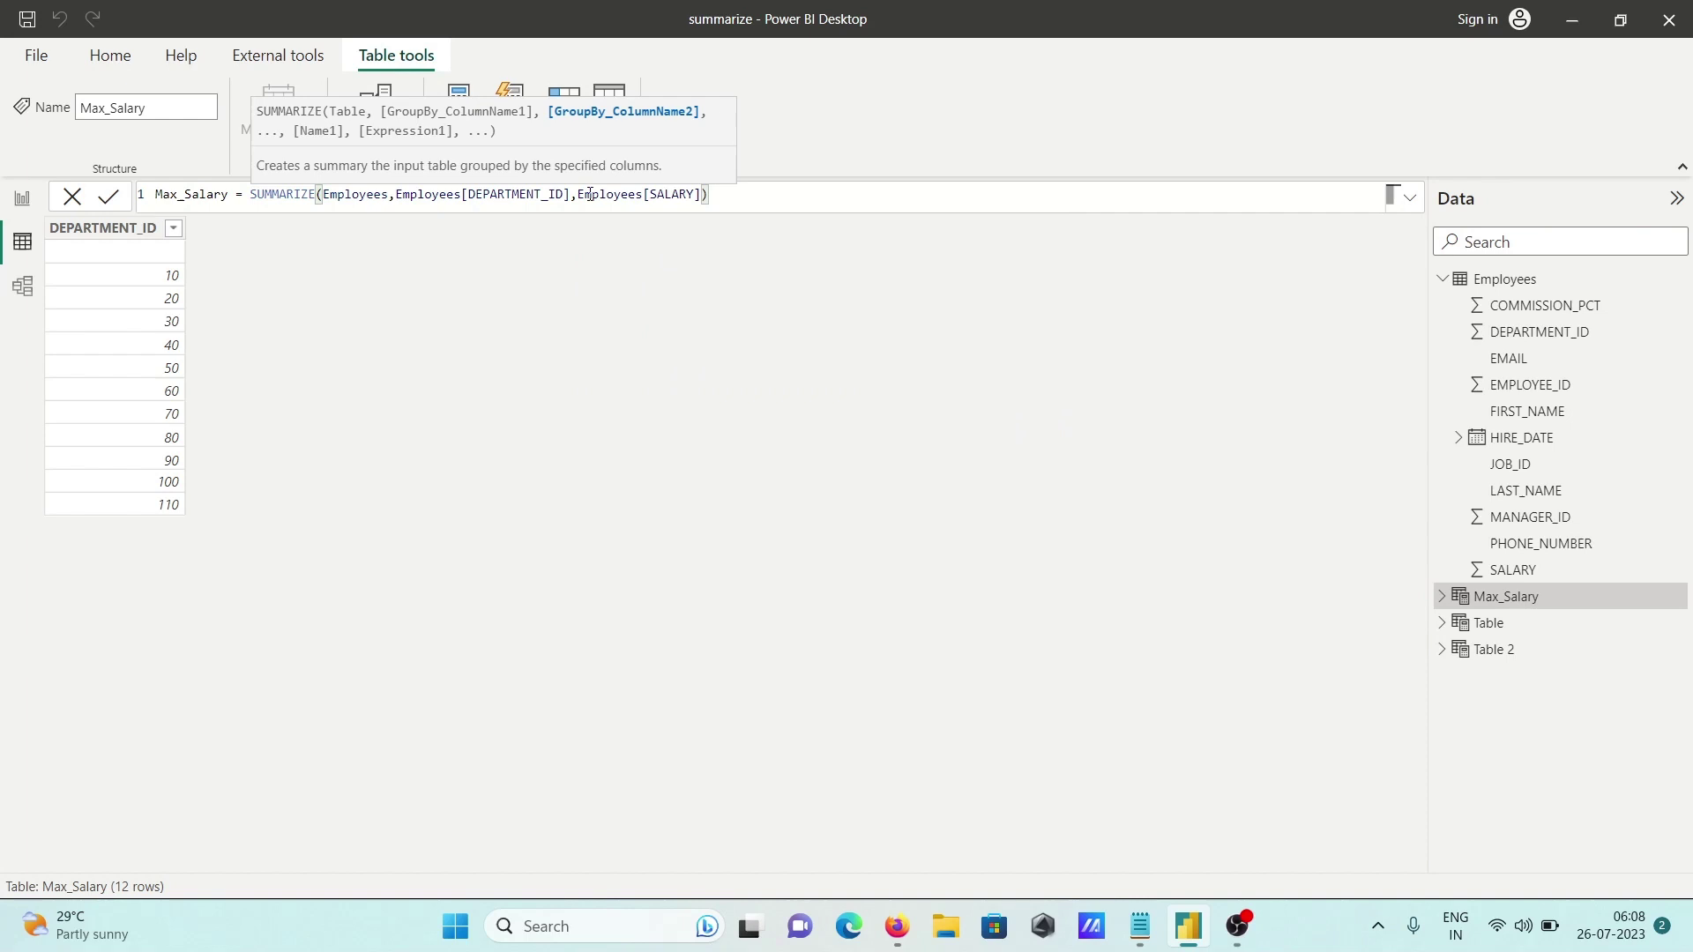
{"action": "left_click", "coordinate": [118, 197]}
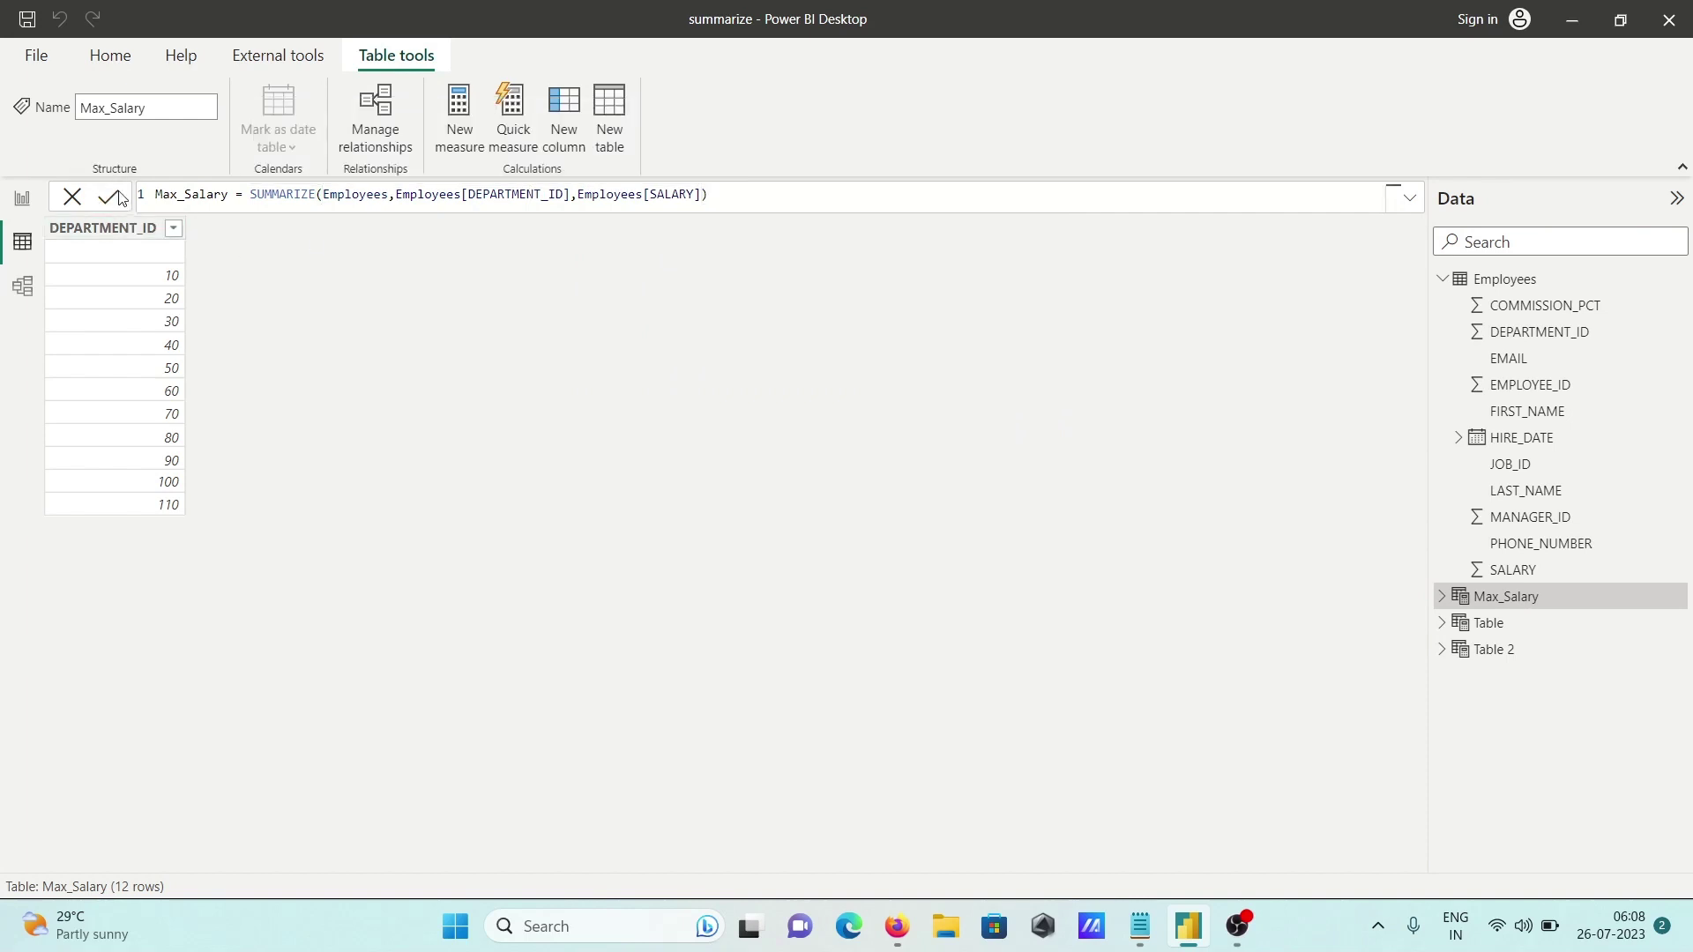
{"action": "left_click", "coordinate": [118, 197]}
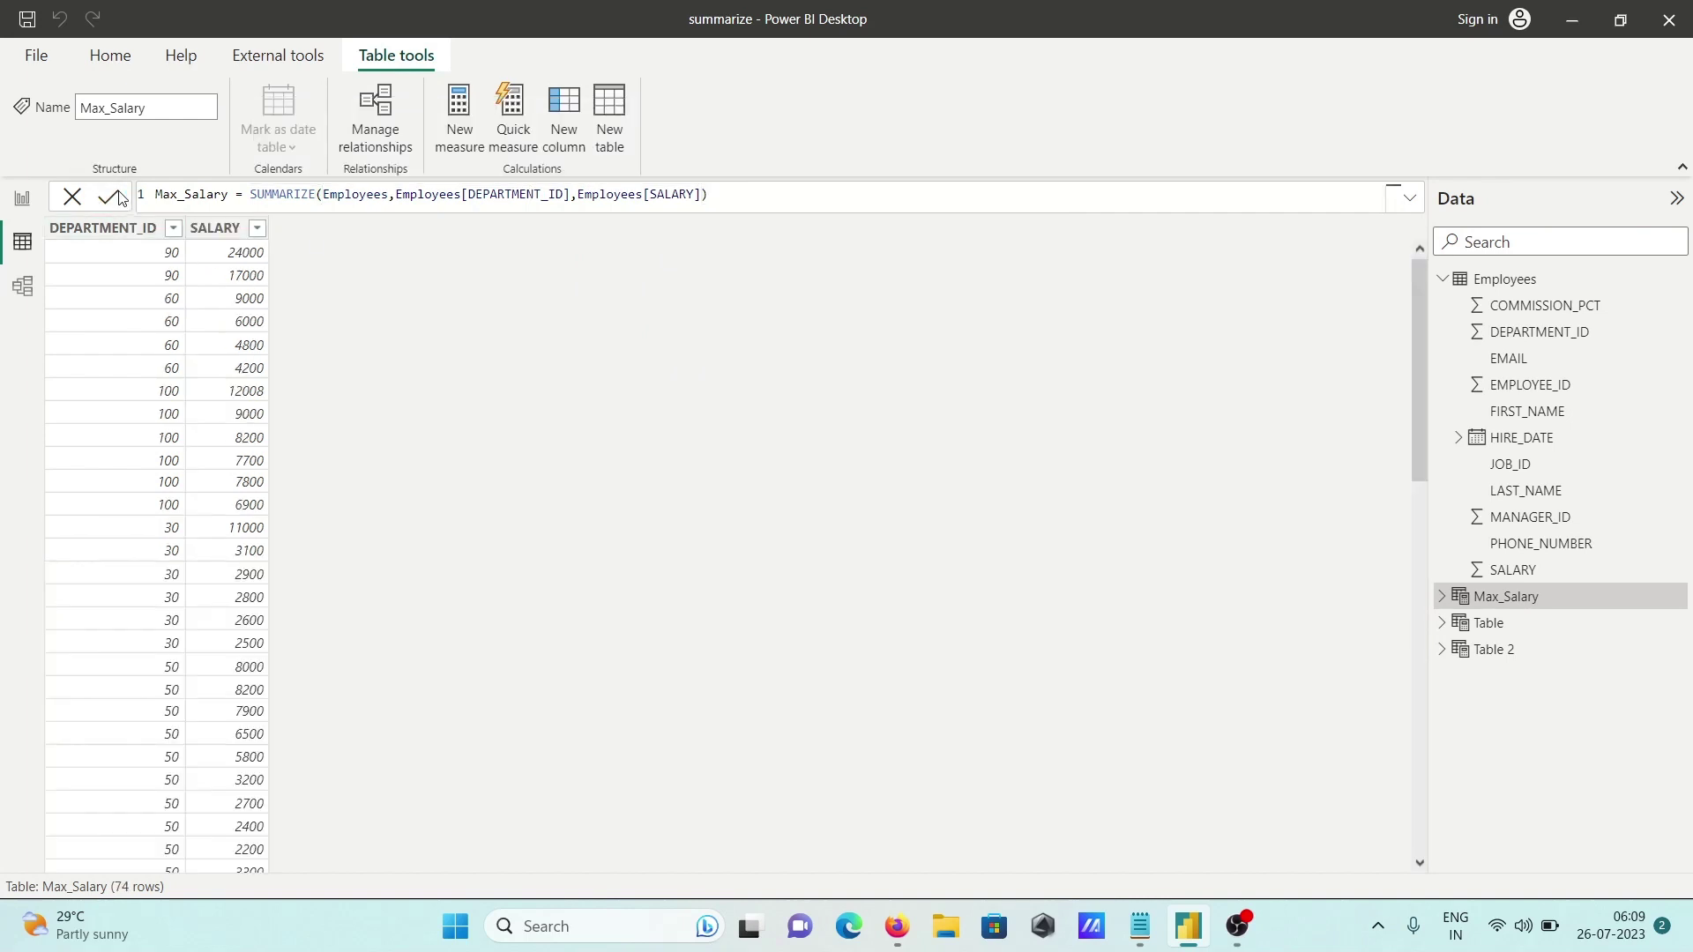
- Sort Max_Salary ascending by DEPARTMENT_ID and select its SALARY column
{"action": "left_click", "coordinate": [174, 230]}
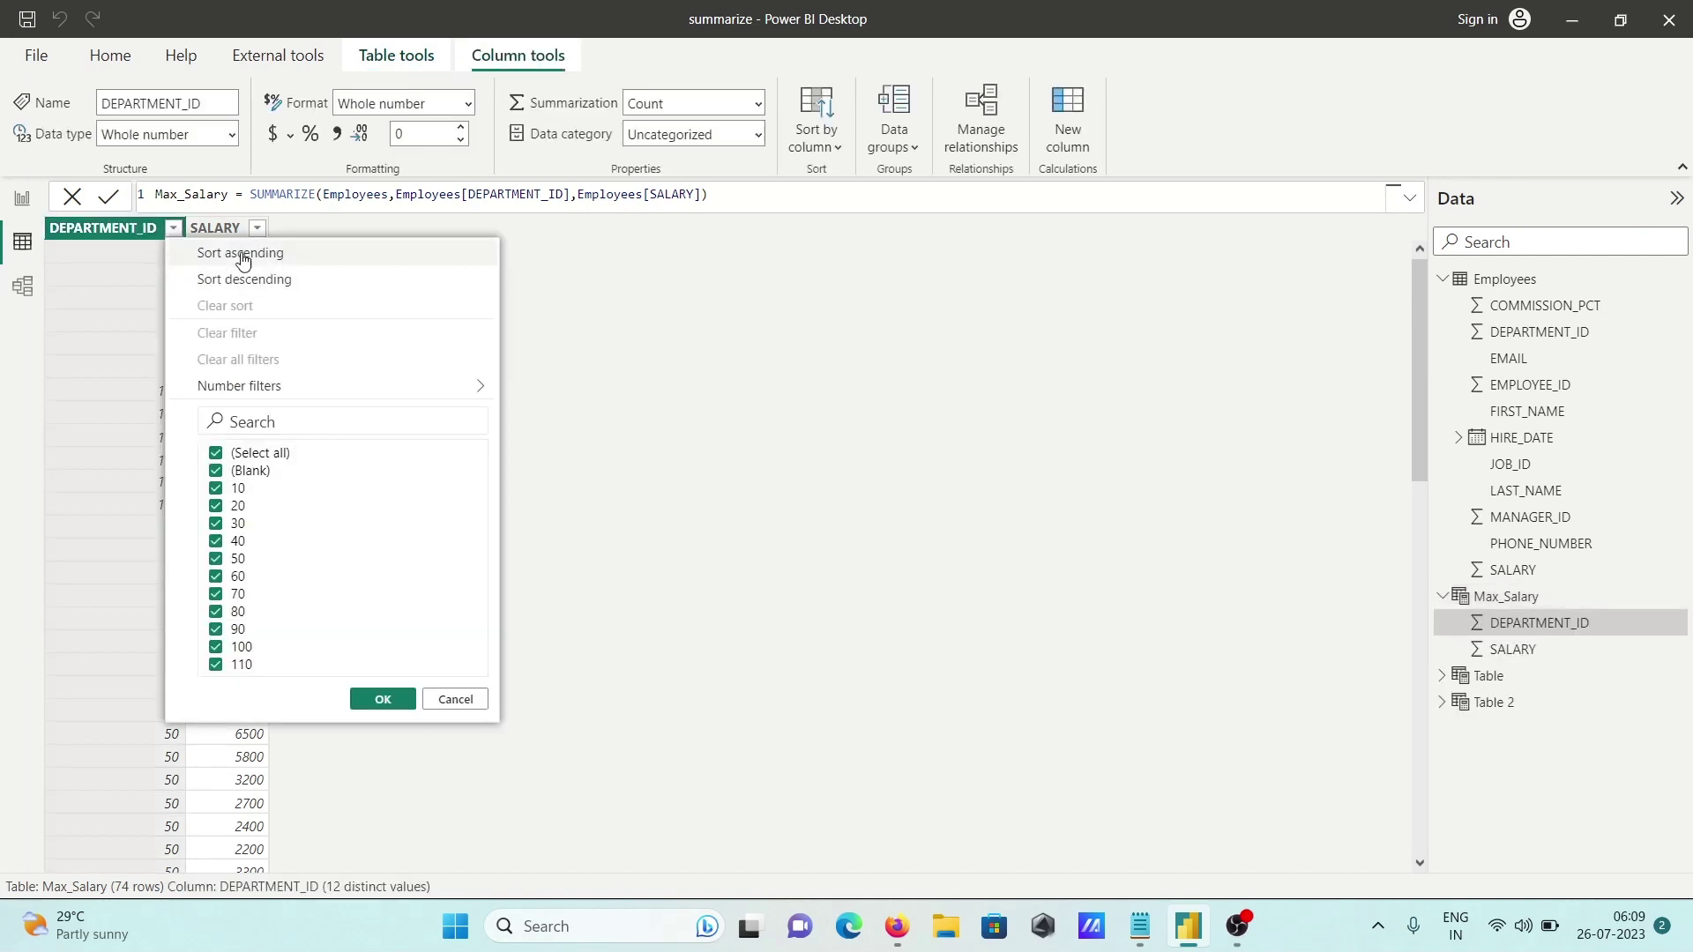
{"action": "left_click", "coordinate": [244, 254]}
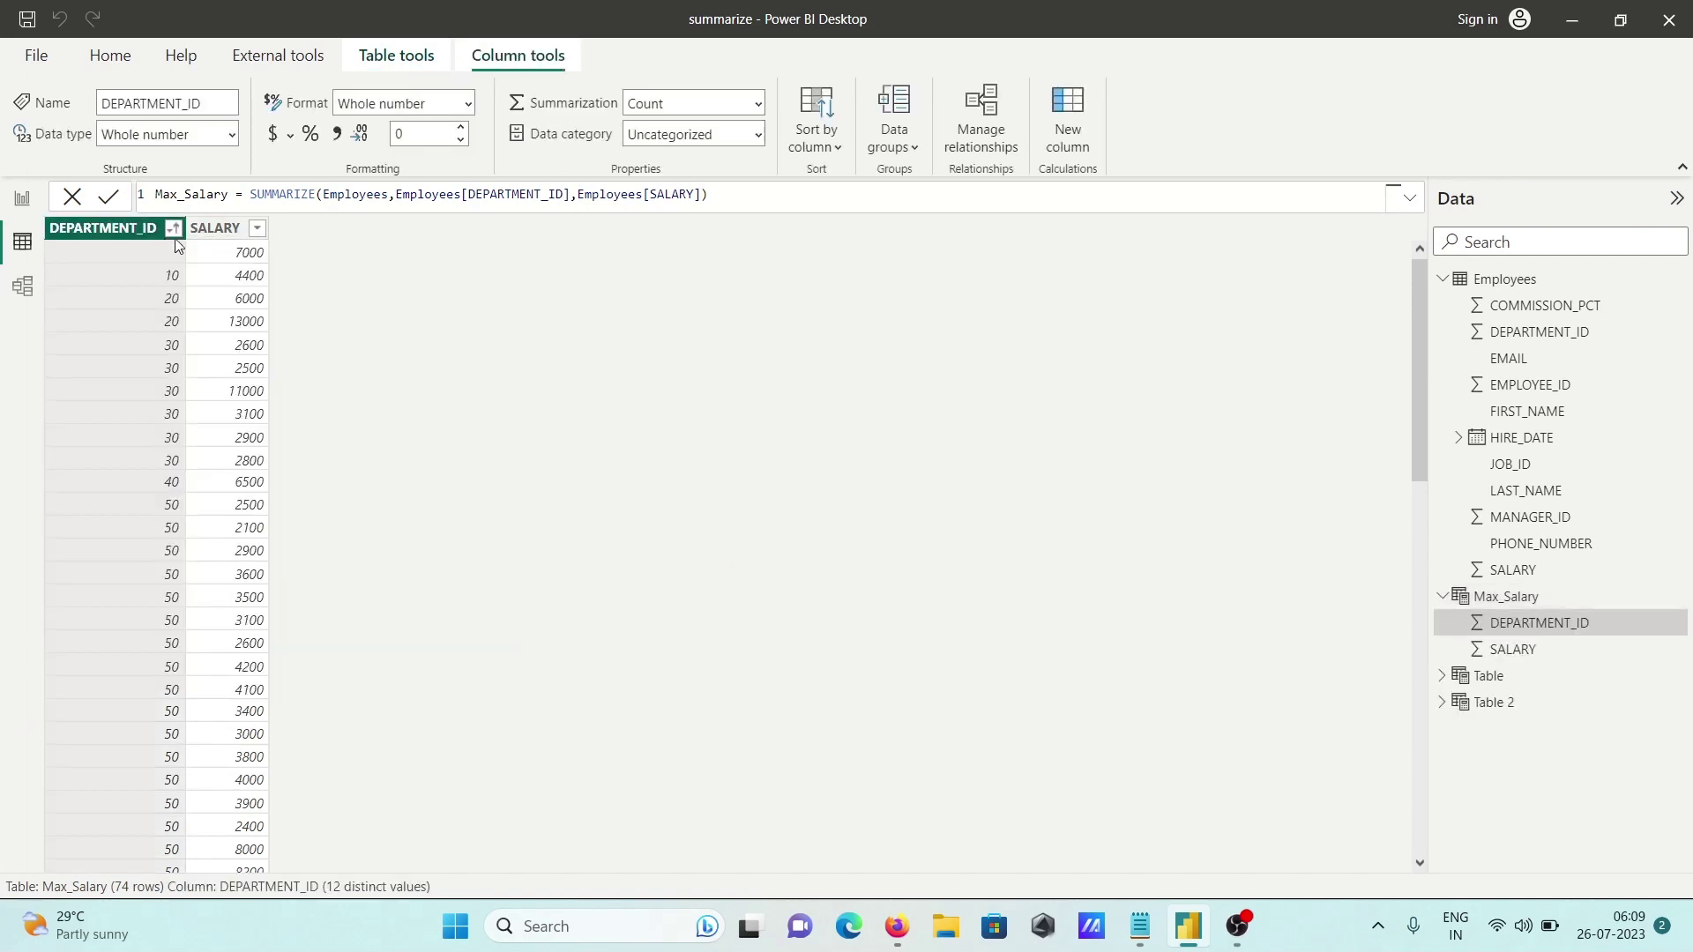
{"action": "left_click", "coordinate": [247, 488]}
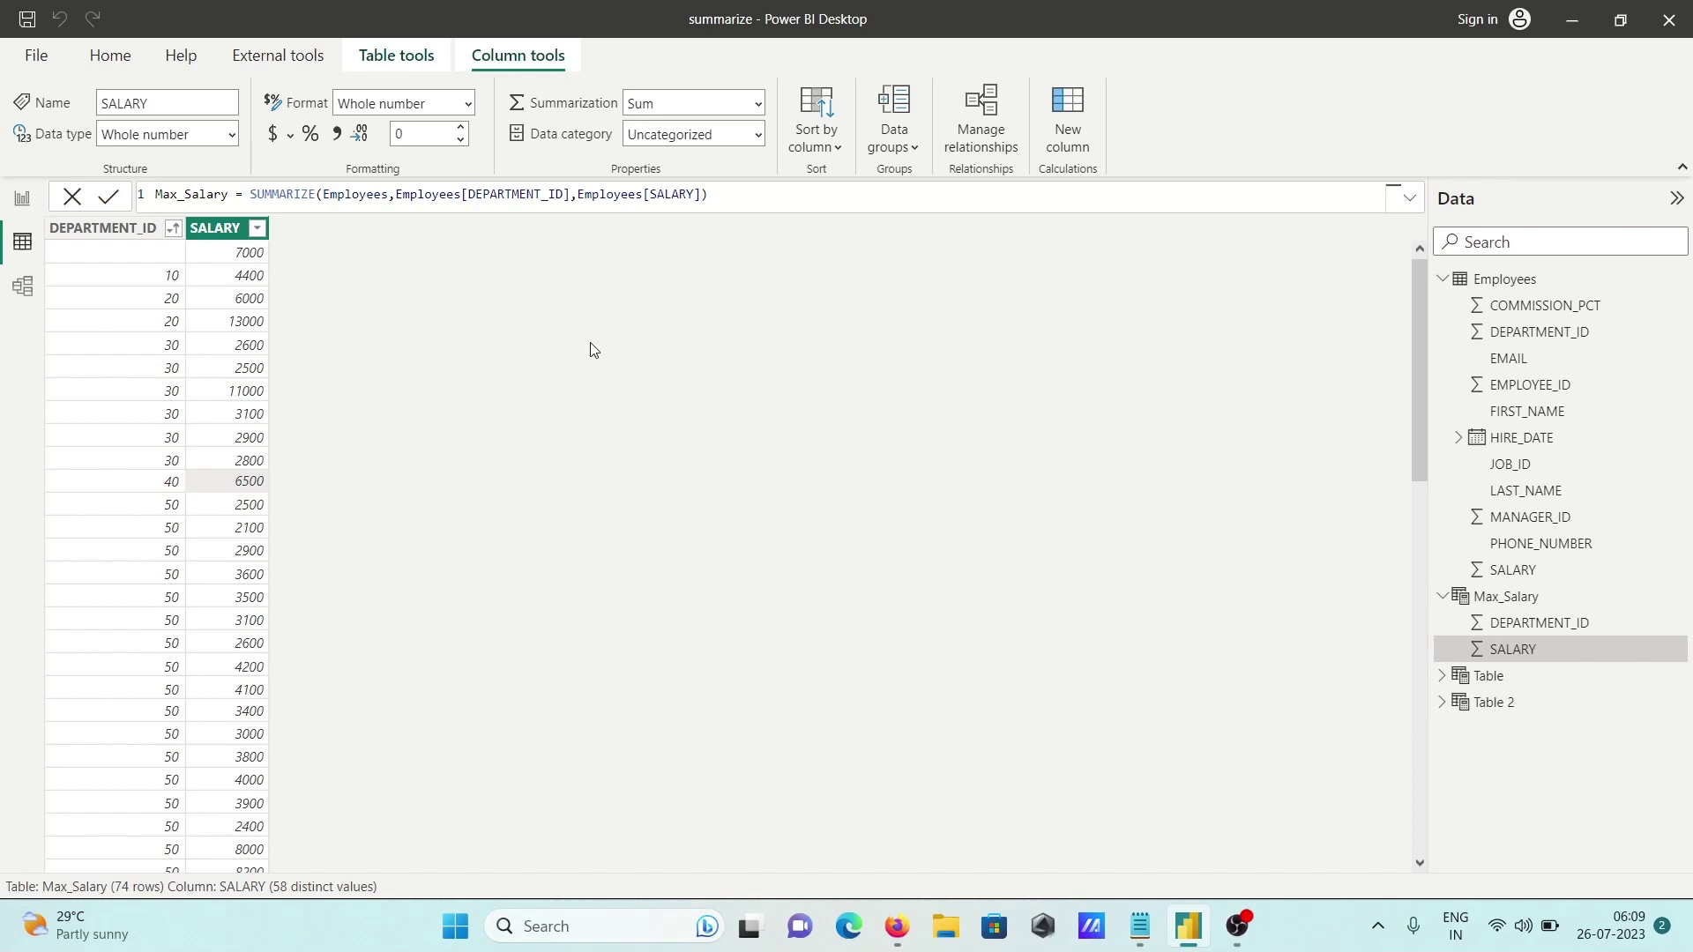
- Replace the Employees[SALARY] argument with the column name "Max Sal departmentwise"
{"action": "left_click", "coordinate": [704, 195]}
{"action": "key", "text": "BackSpace"}
{"action": "type", "text": ")"}
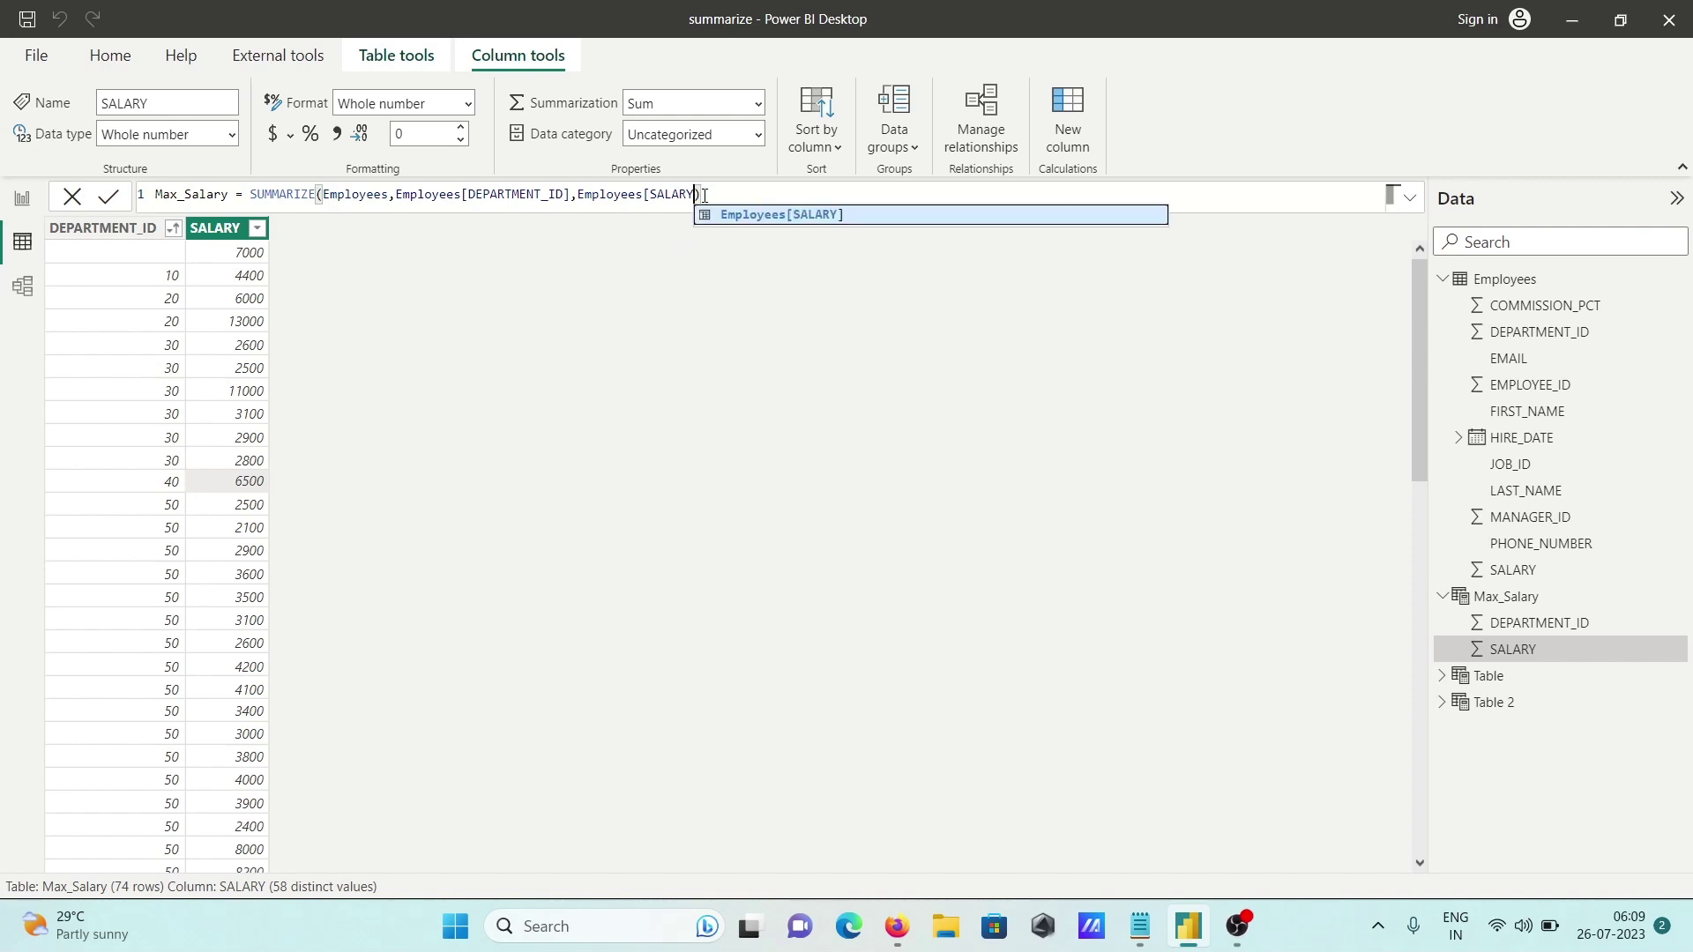
{"action": "key", "text": "BackSpace"}
{"action": "key", "text": "BackSpace"}
{"action": "key", "text": "BackSpace"}
{"action": "key", "text": "BackSpace"}
{"action": "key", "text": "BackSpace"}
{"action": "key", "text": "BackSpace"}
{"action": "key", "text": "BackSpace"}
{"action": "key", "text": "BackSpace"}
{"action": "key", "text": "BackSpace"}
{"action": "key", "text": "BackSpace"}
{"action": "key", "text": "BackSpace"}
{"action": "key", "text": "BackSpace"}
{"action": "key", "text": "BackSpace"}
{"action": "key", "text": "BackSpace"}
{"action": "key", "text": "BackSpace"}
{"action": "key", "text": "BackSpace"}
{"action": "key", "text": "BackSpace"}
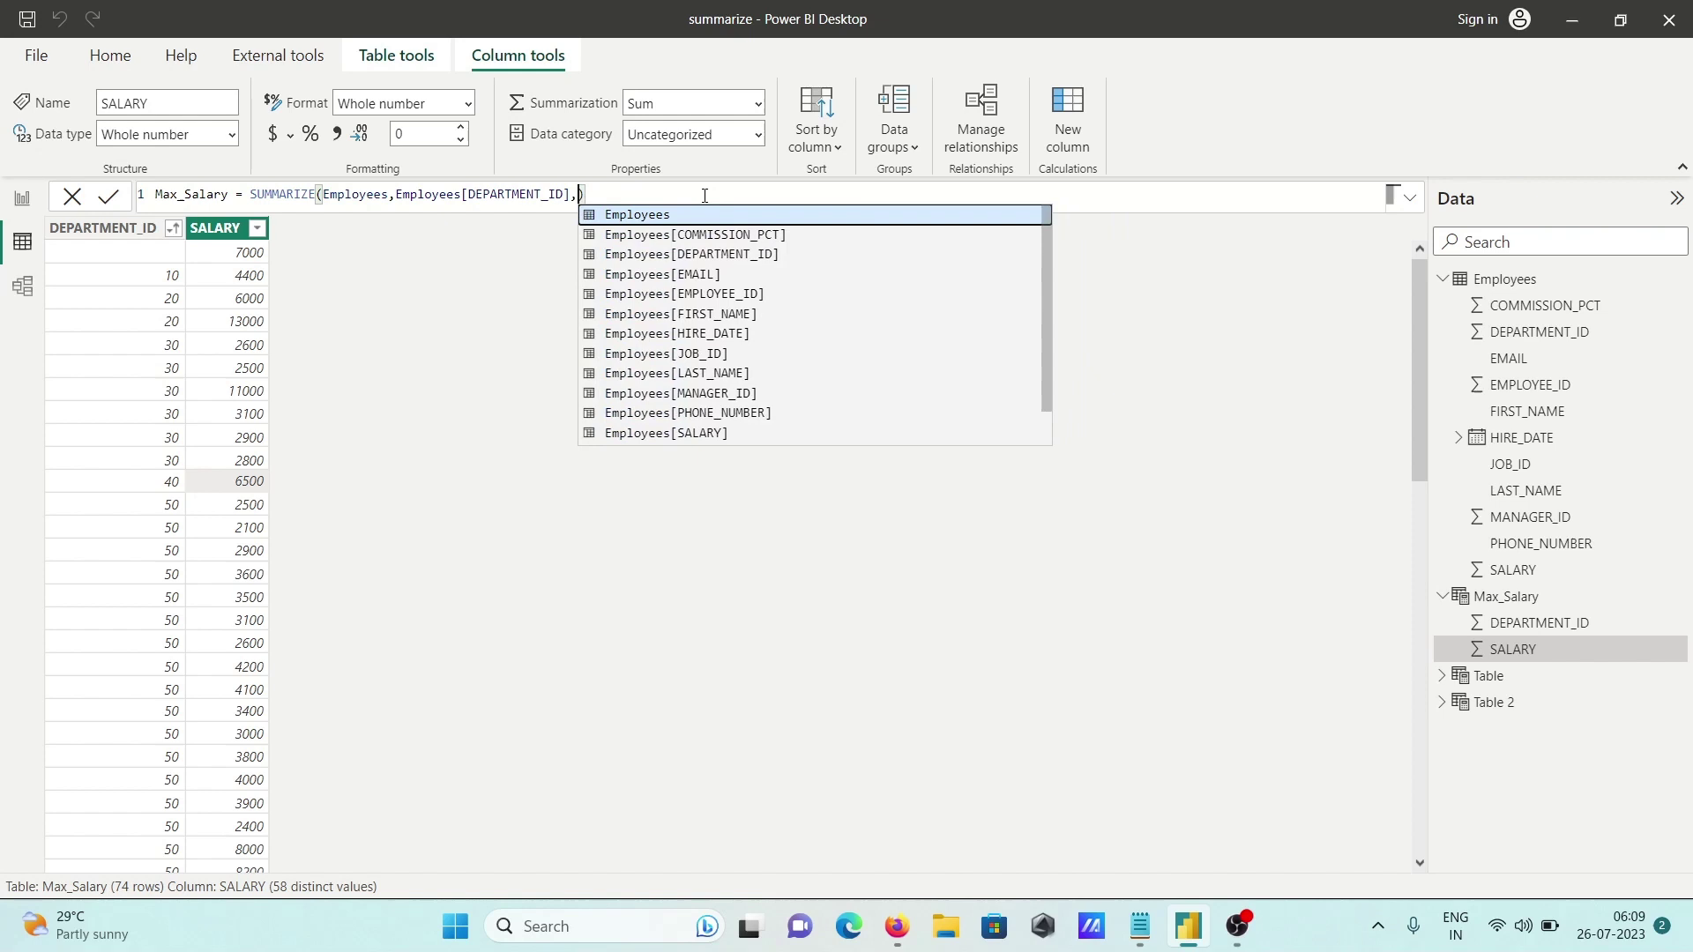
{"action": "type", "text": "\""}
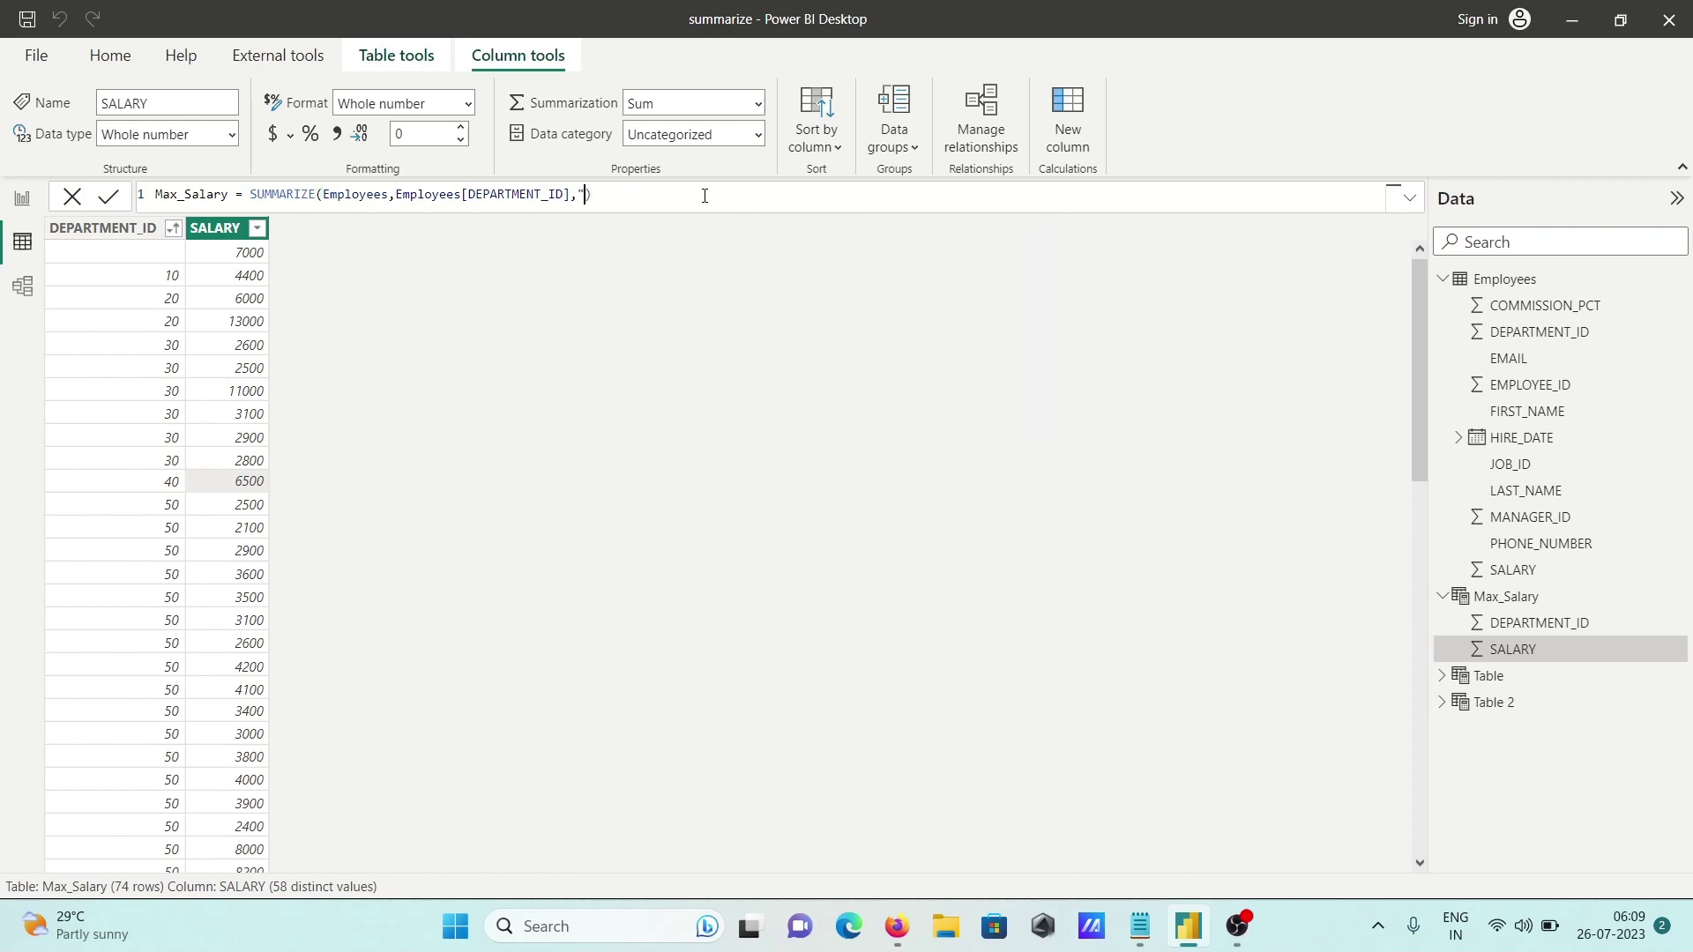
{"action": "type", "text": "Max Sal departmentwise\","}
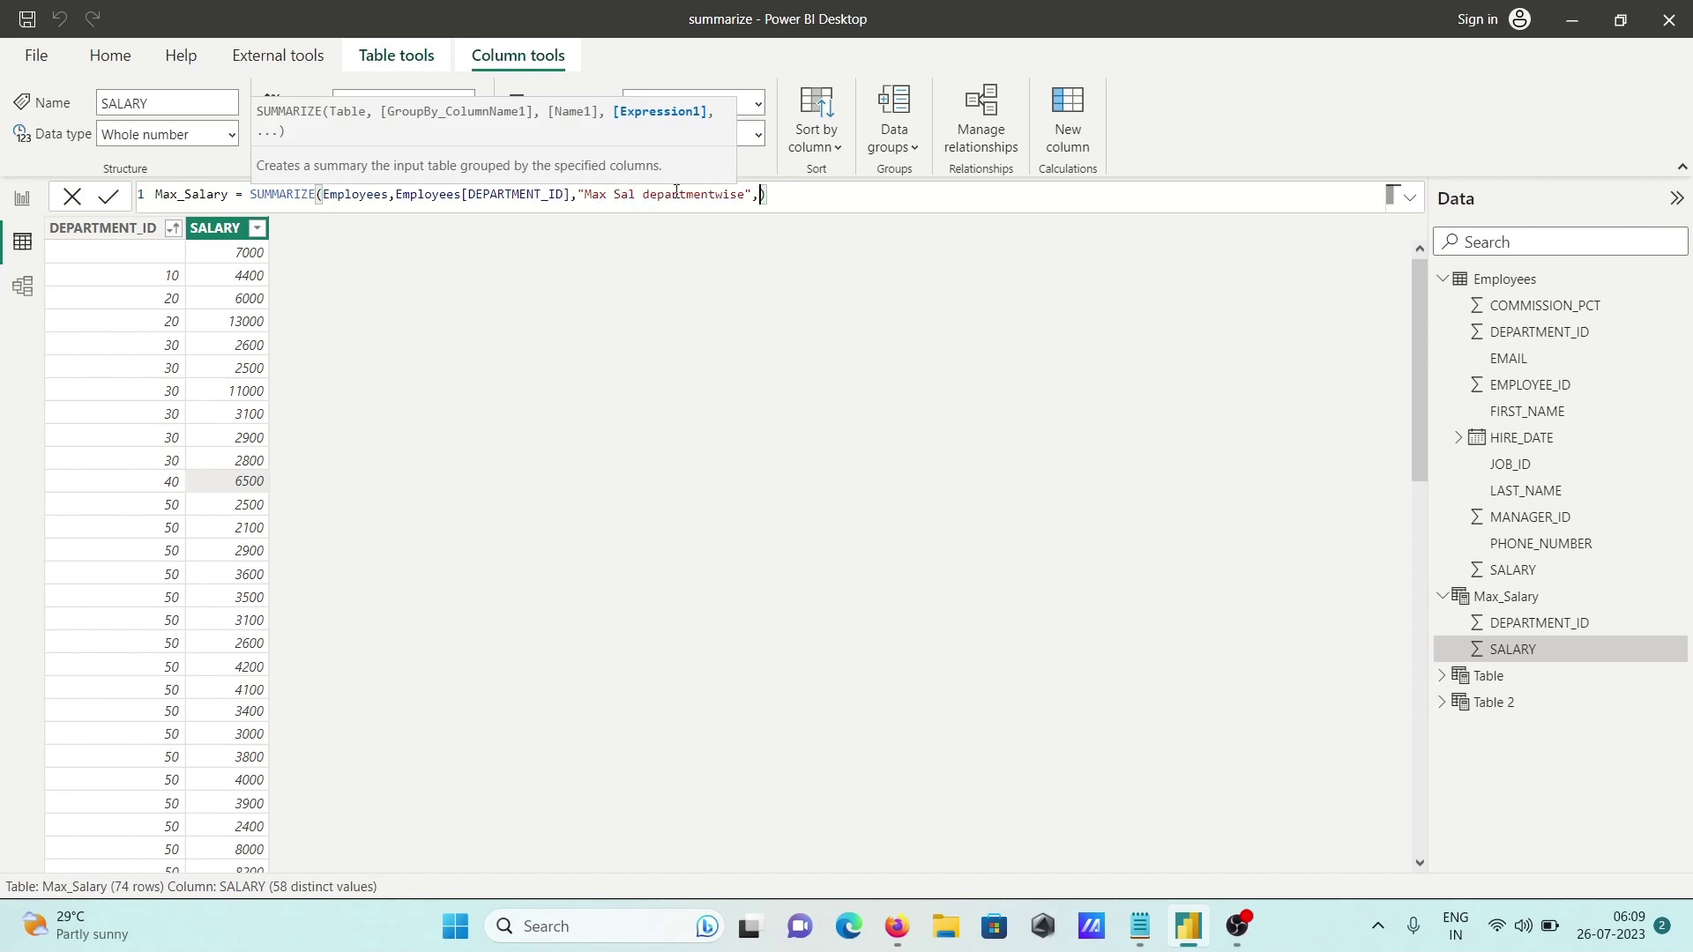
- Define that column as MAX(Employees[SALARY])
{"action": "type", "text": "M"}
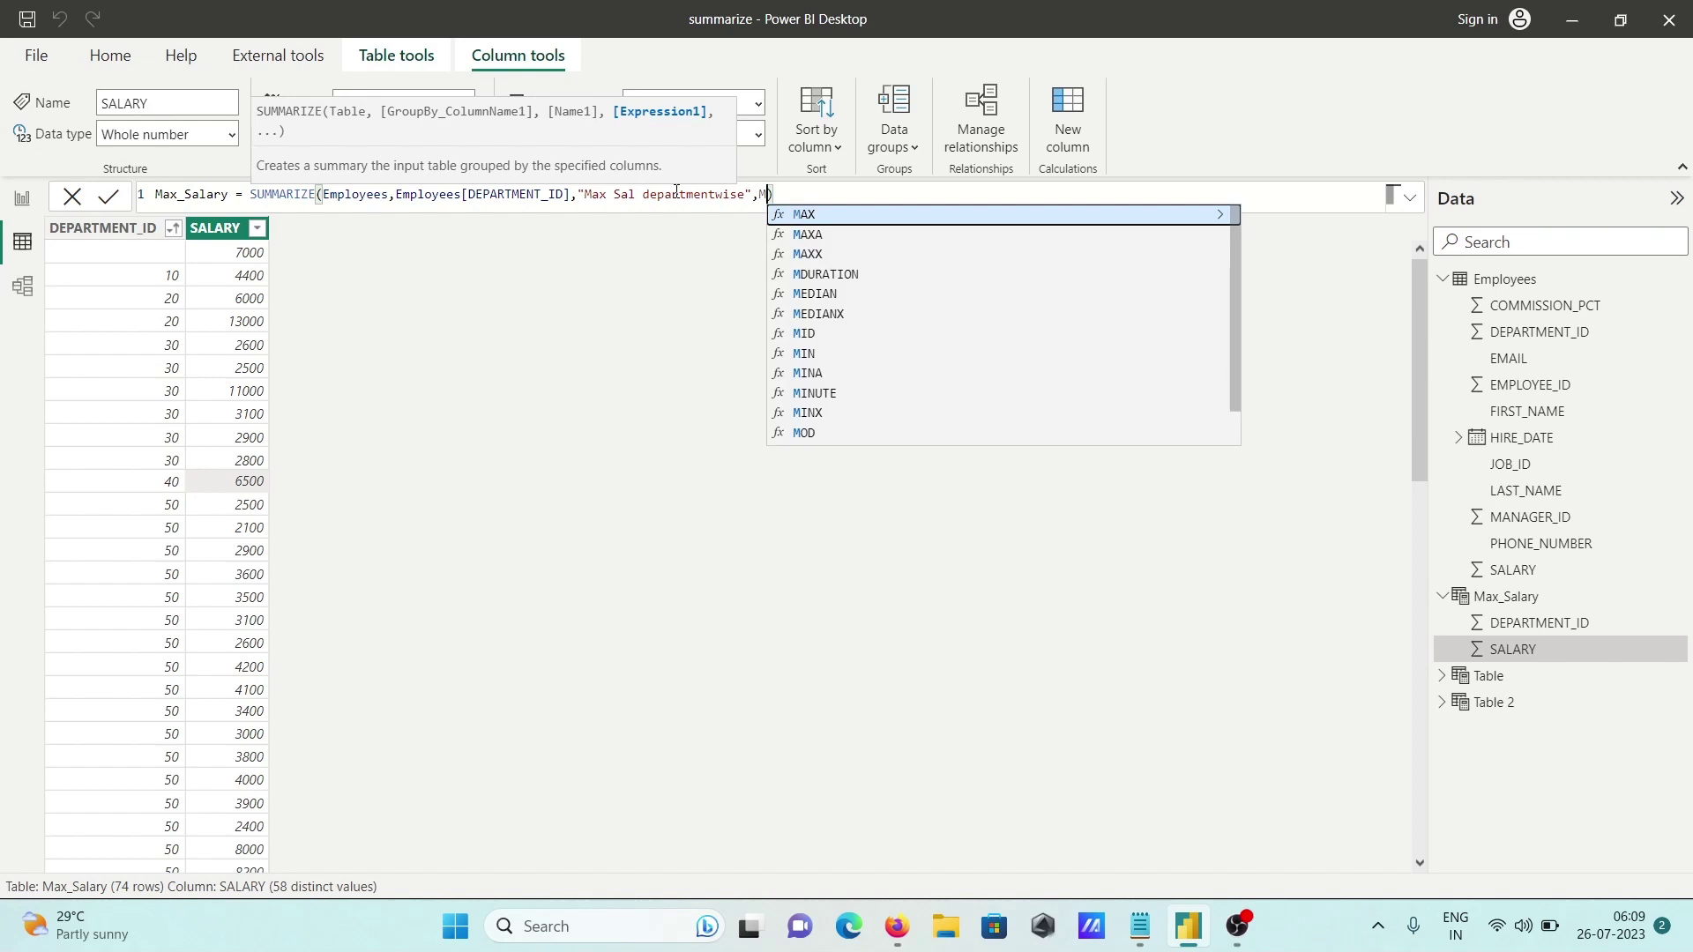
{"action": "key", "text": "Tab"}
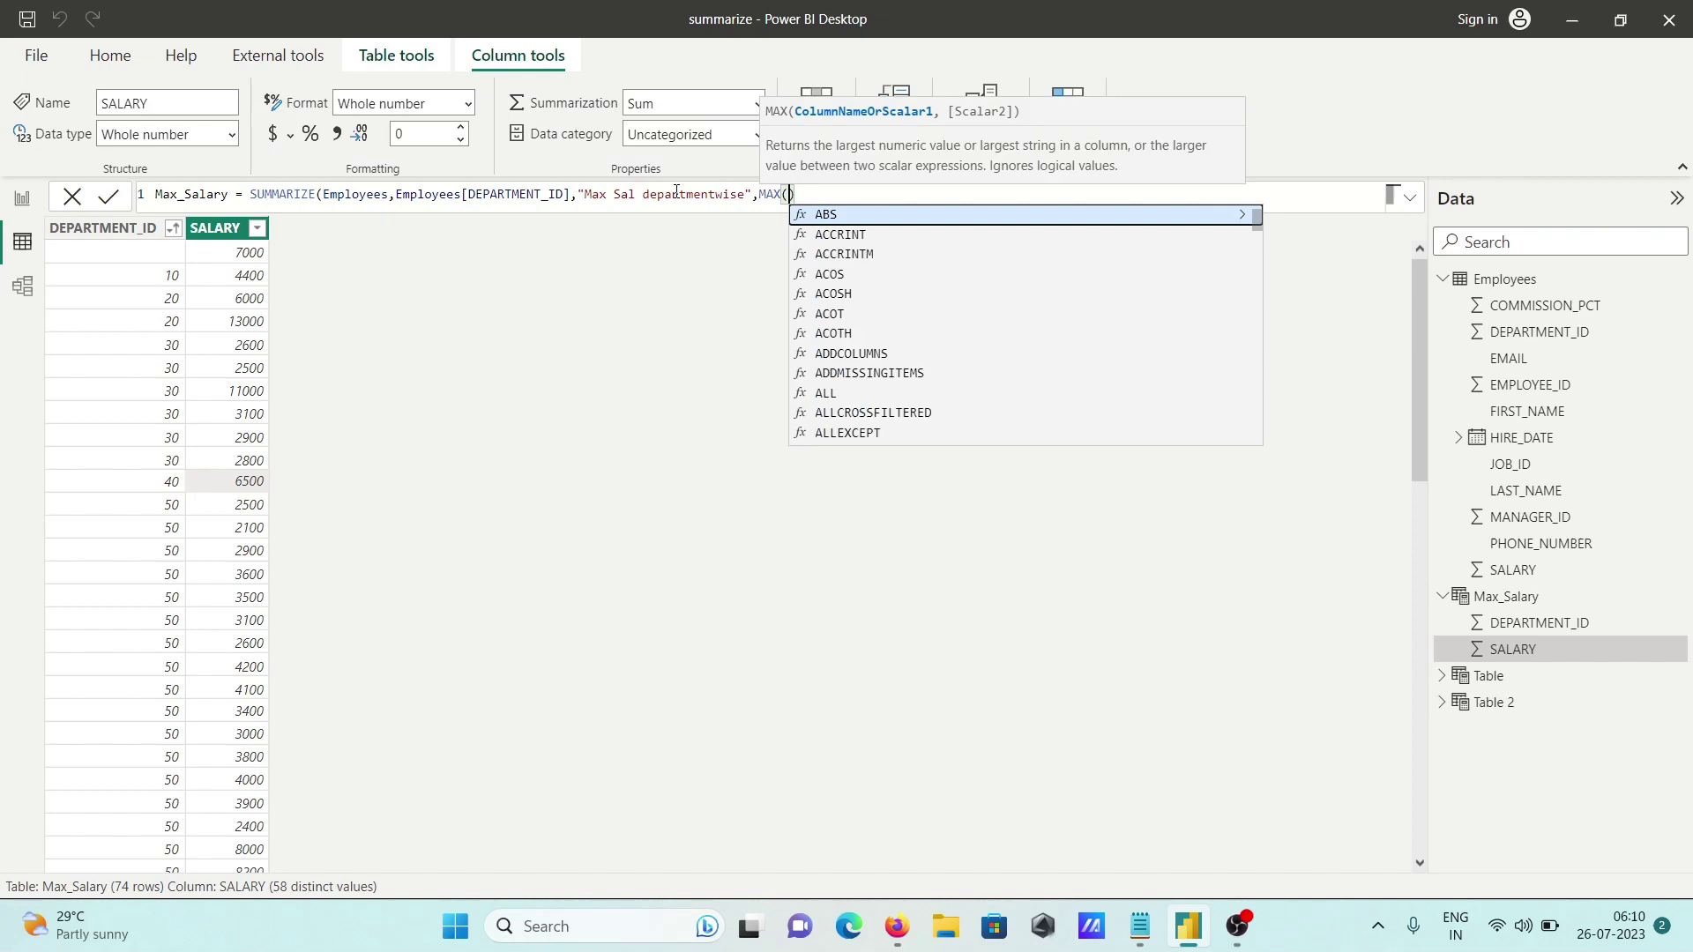
{"action": "type", "text": "E"}
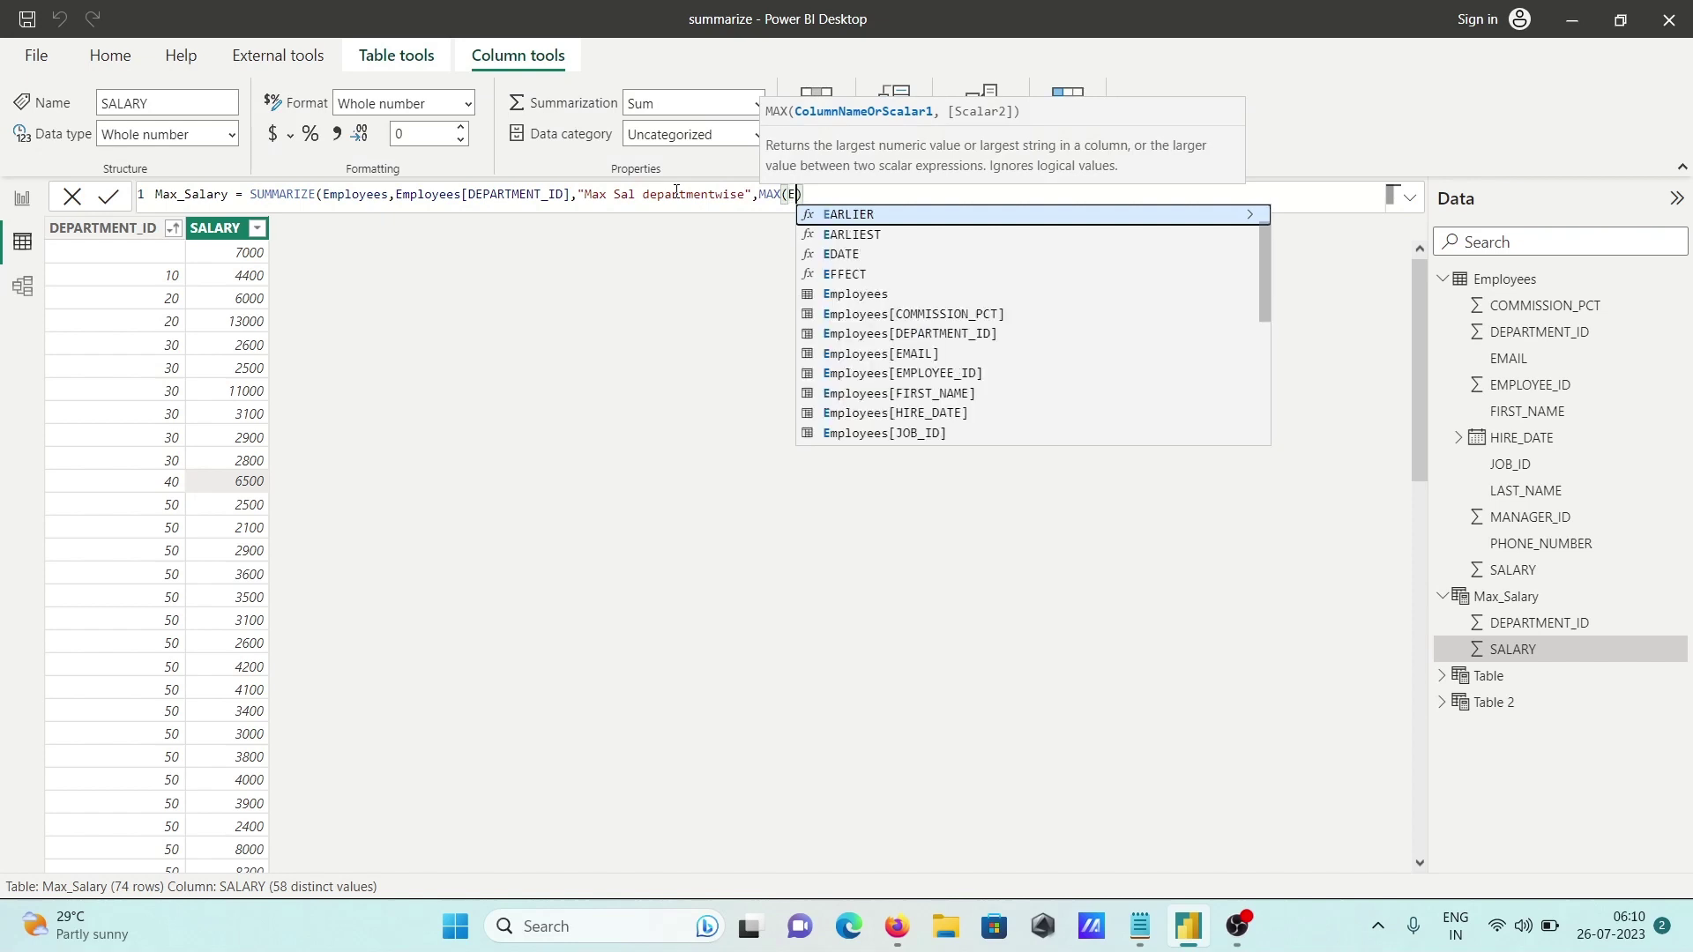
{"action": "key", "text": "Down"}
{"action": "key", "text": "Down"}
{"action": "key", "text": "Down"}
{"action": "key", "text": "Down"}
{"action": "key", "text": "Down"}
{"action": "key", "text": "Down"}
{"action": "key", "text": "Down"}
{"action": "key", "text": "Down"}
{"action": "key", "text": "Down"}
{"action": "key", "text": "Down"}
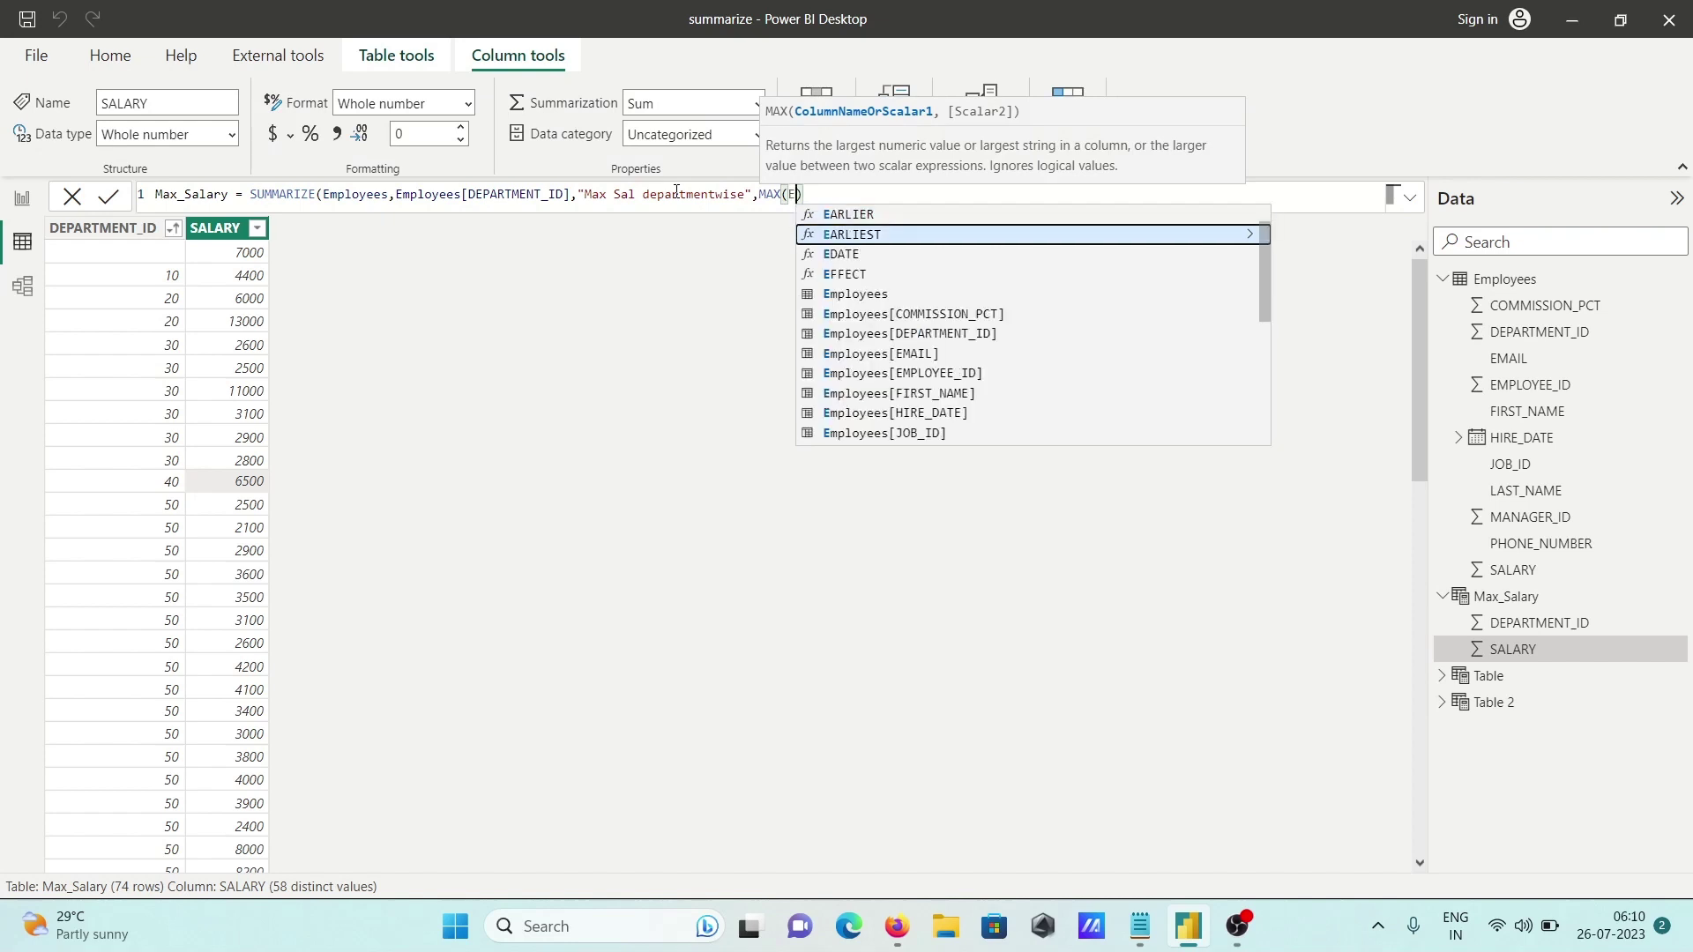
{"action": "key", "text": "Down"}
{"action": "key", "text": "Down"}
{"action": "key", "text": "Down"}
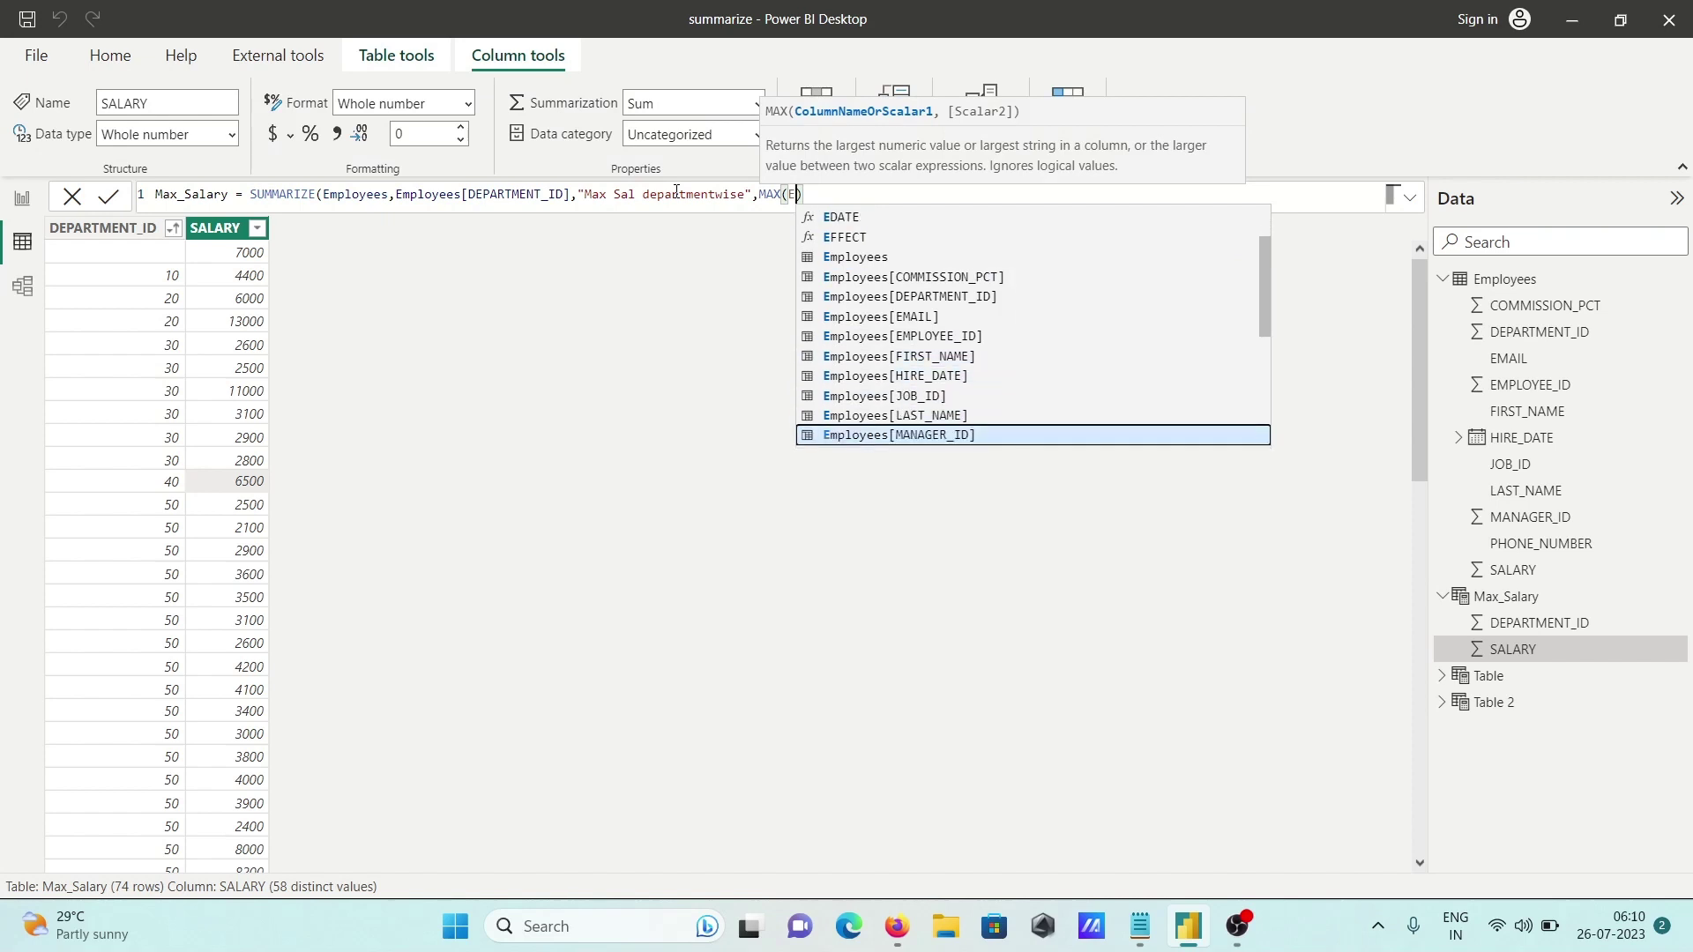
{"action": "key", "text": "Down"}
{"action": "key", "text": "Down"}
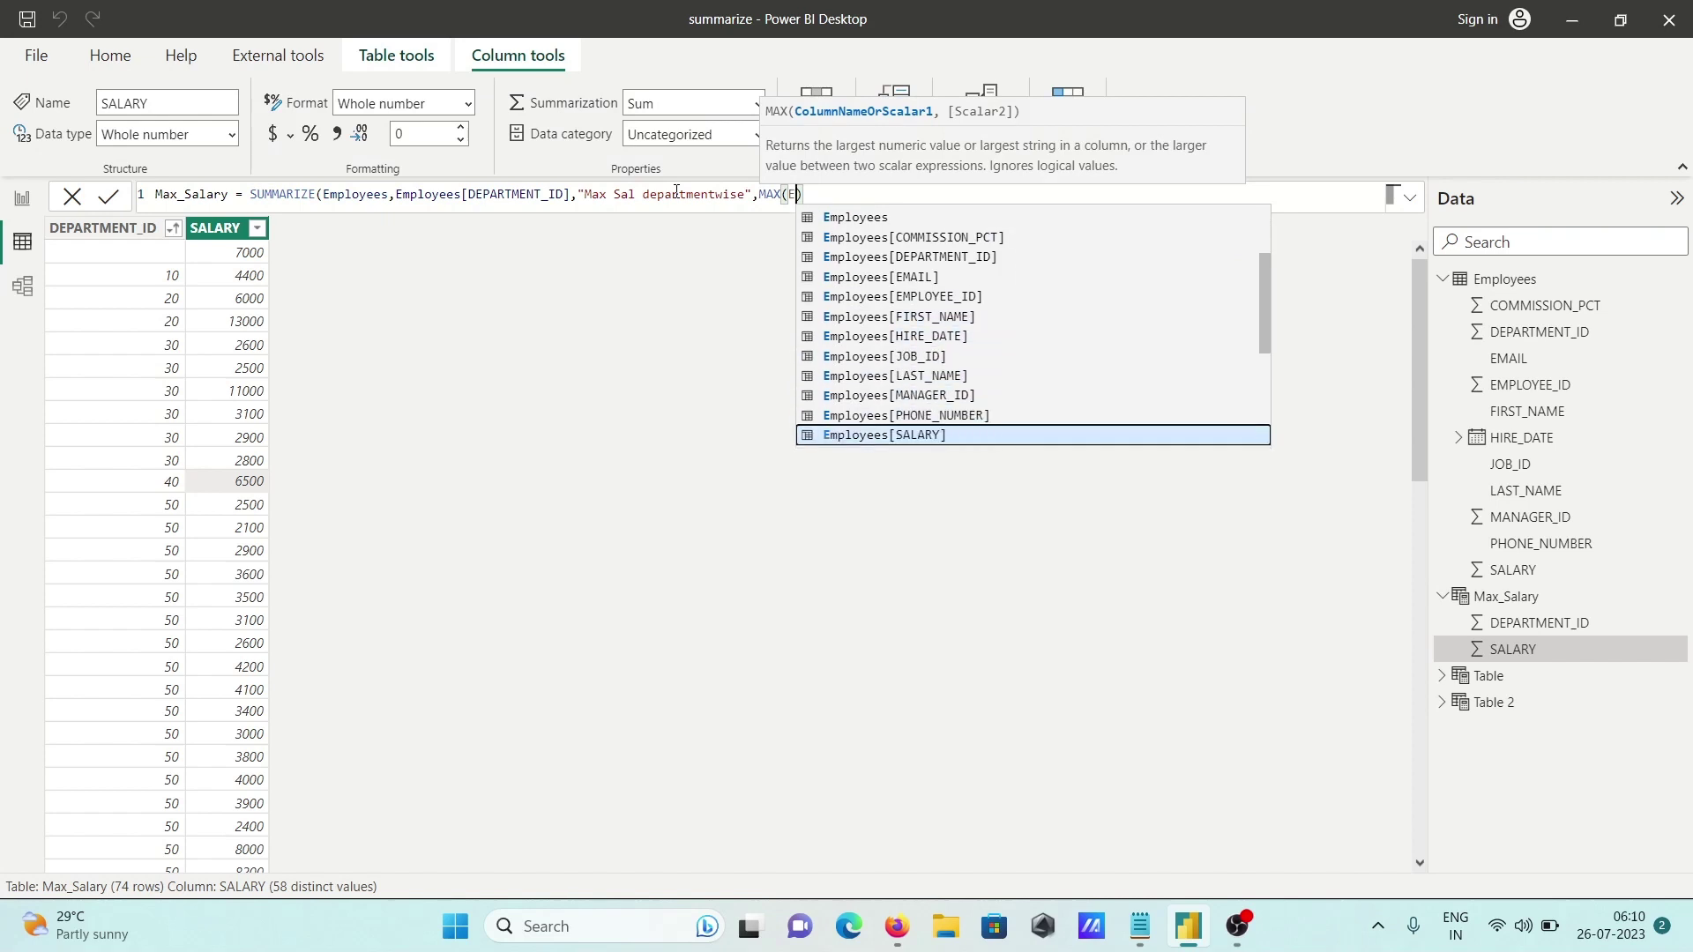
{"action": "key", "text": "Tab"}
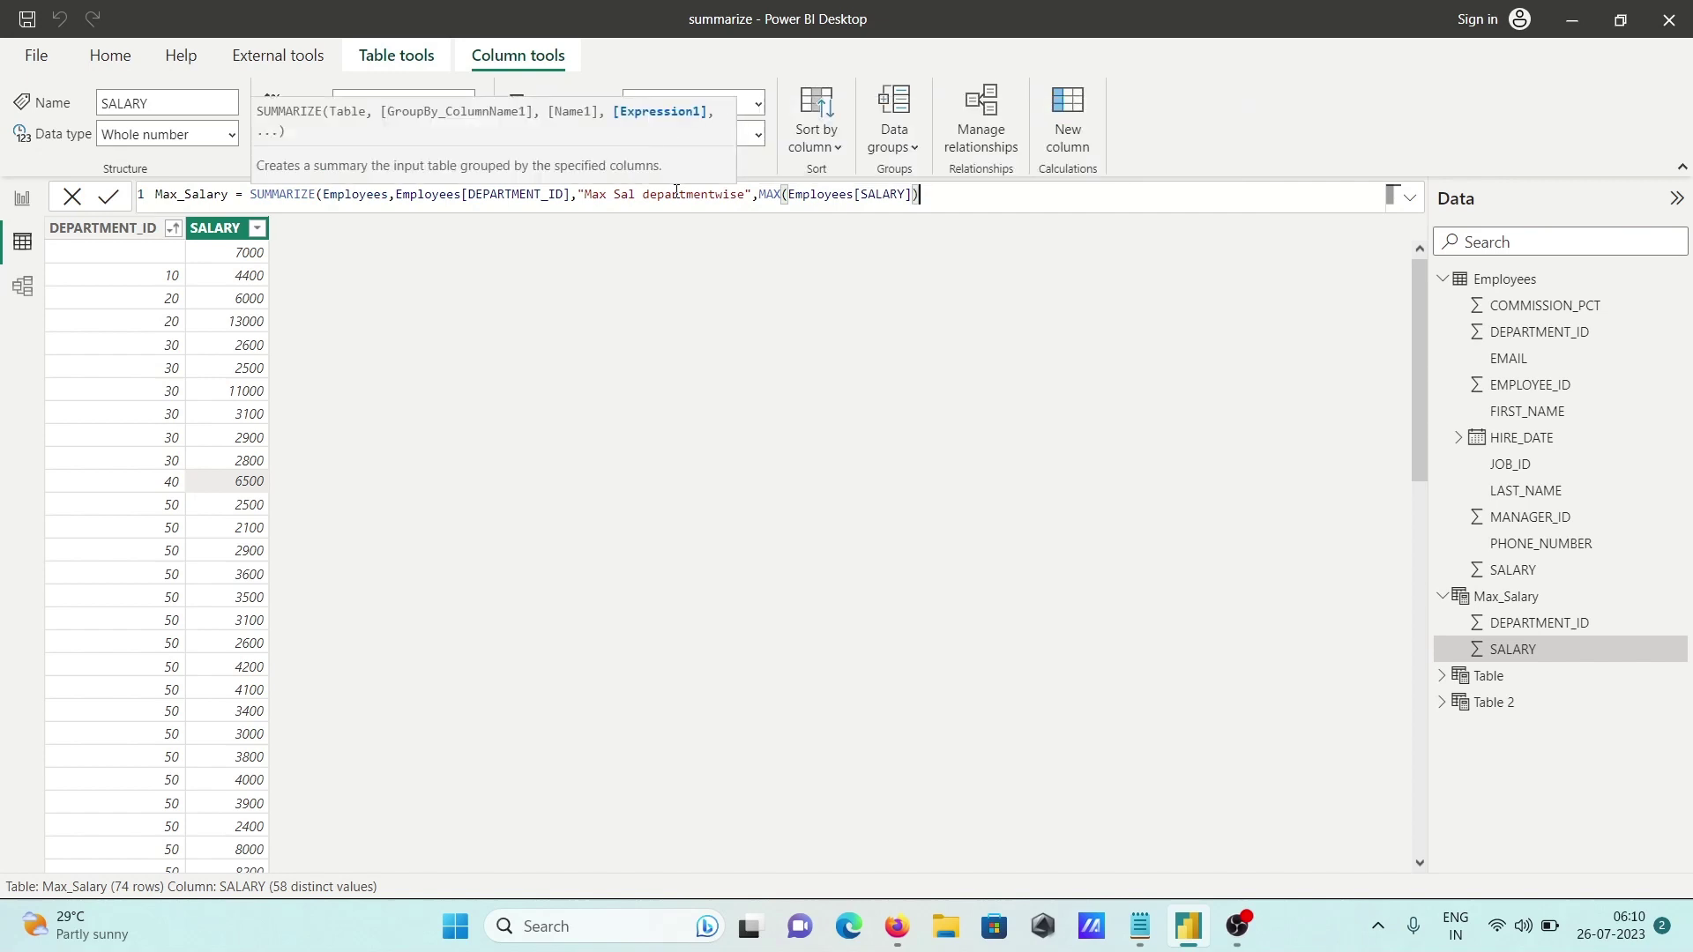
- Commit the MAX formula, review the 12 department rows, and display the Employees table
{"action": "left_click", "coordinate": [107, 197]}
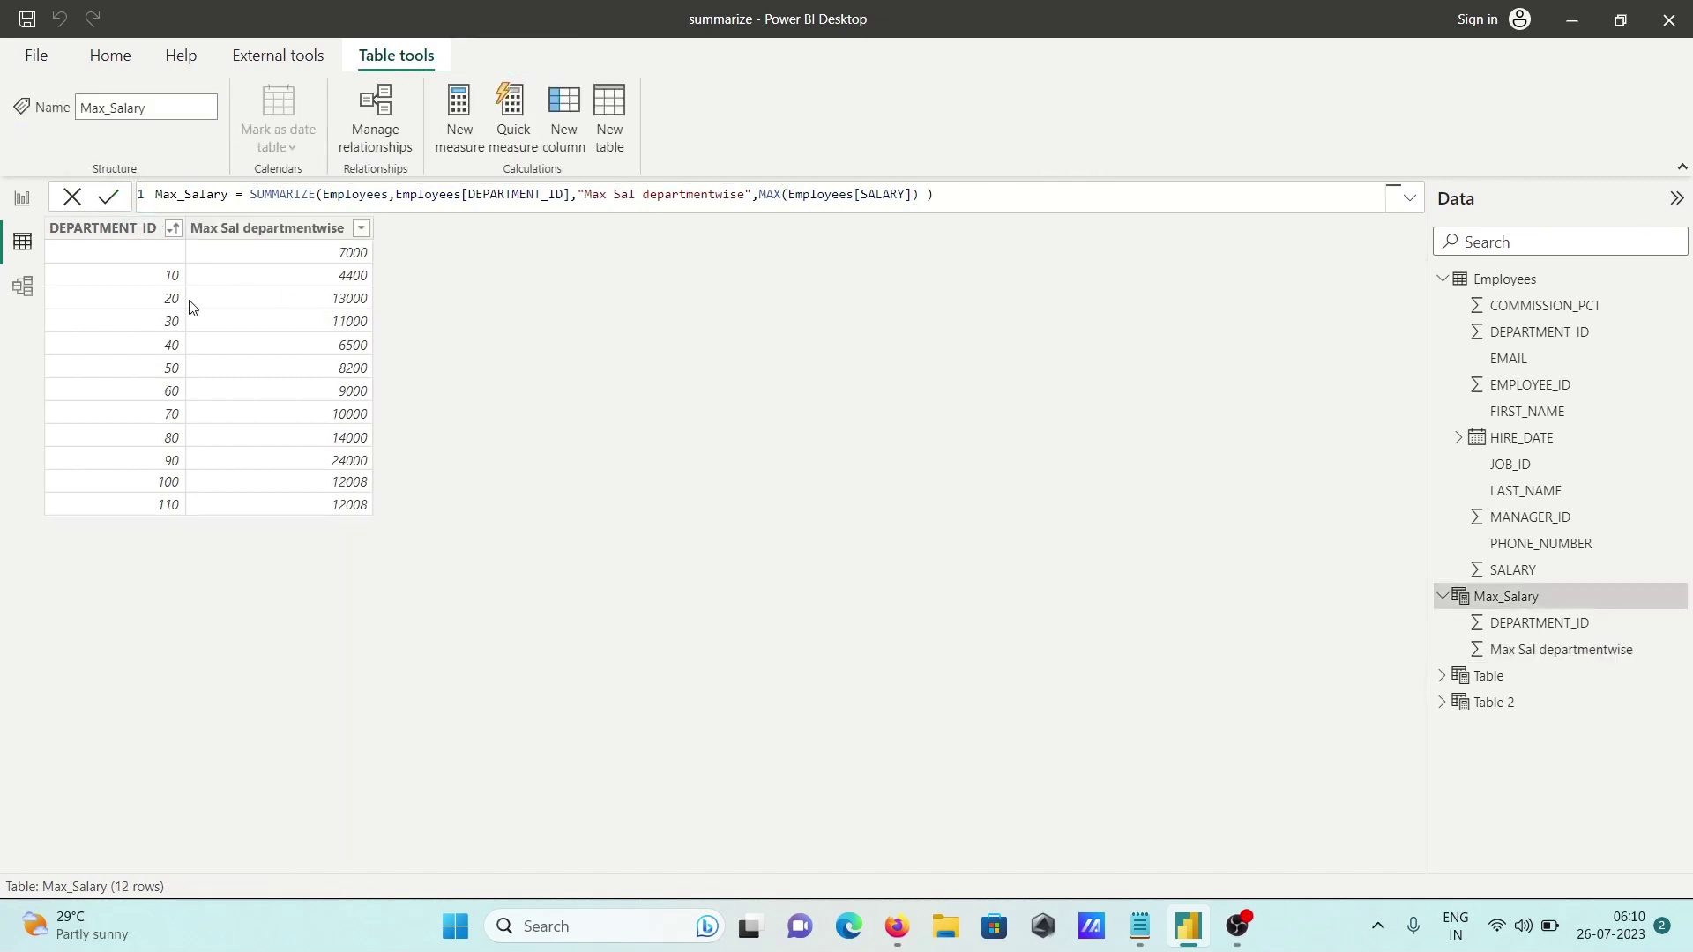
{"action": "left_click", "coordinate": [167, 260]}
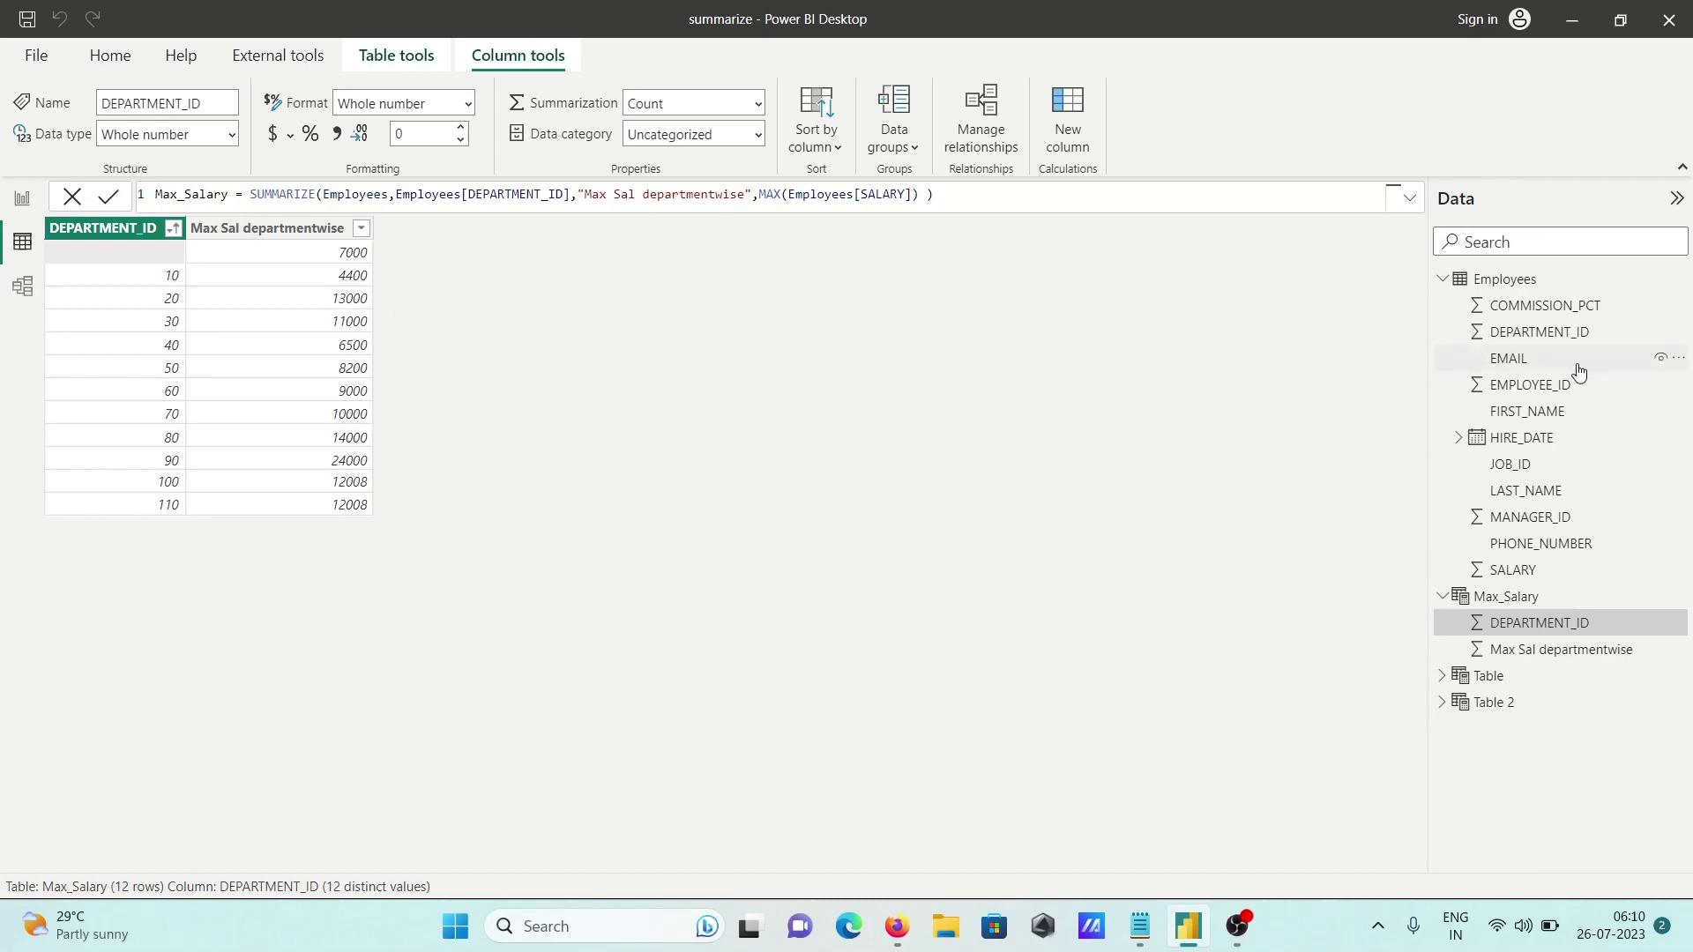
{"action": "left_click", "coordinate": [1502, 278]}
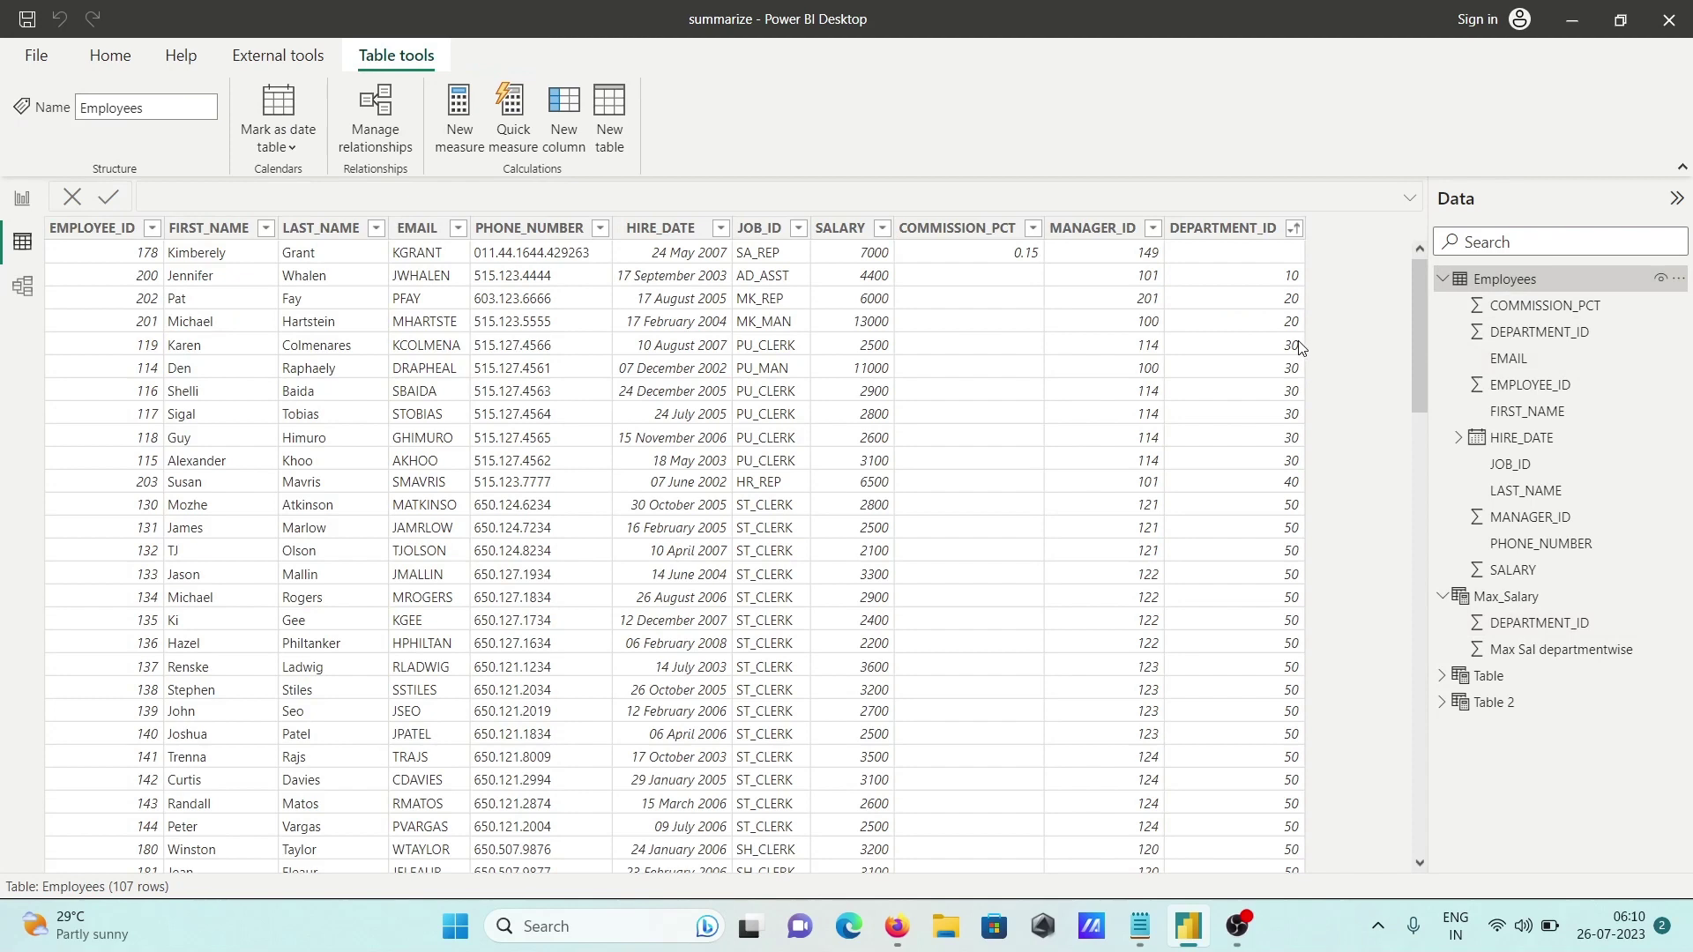
- Compare Employees salaries with Max_Salary, ending on Max_Salary where department 50 shows 8200
{"action": "left_click", "coordinate": [852, 380]}
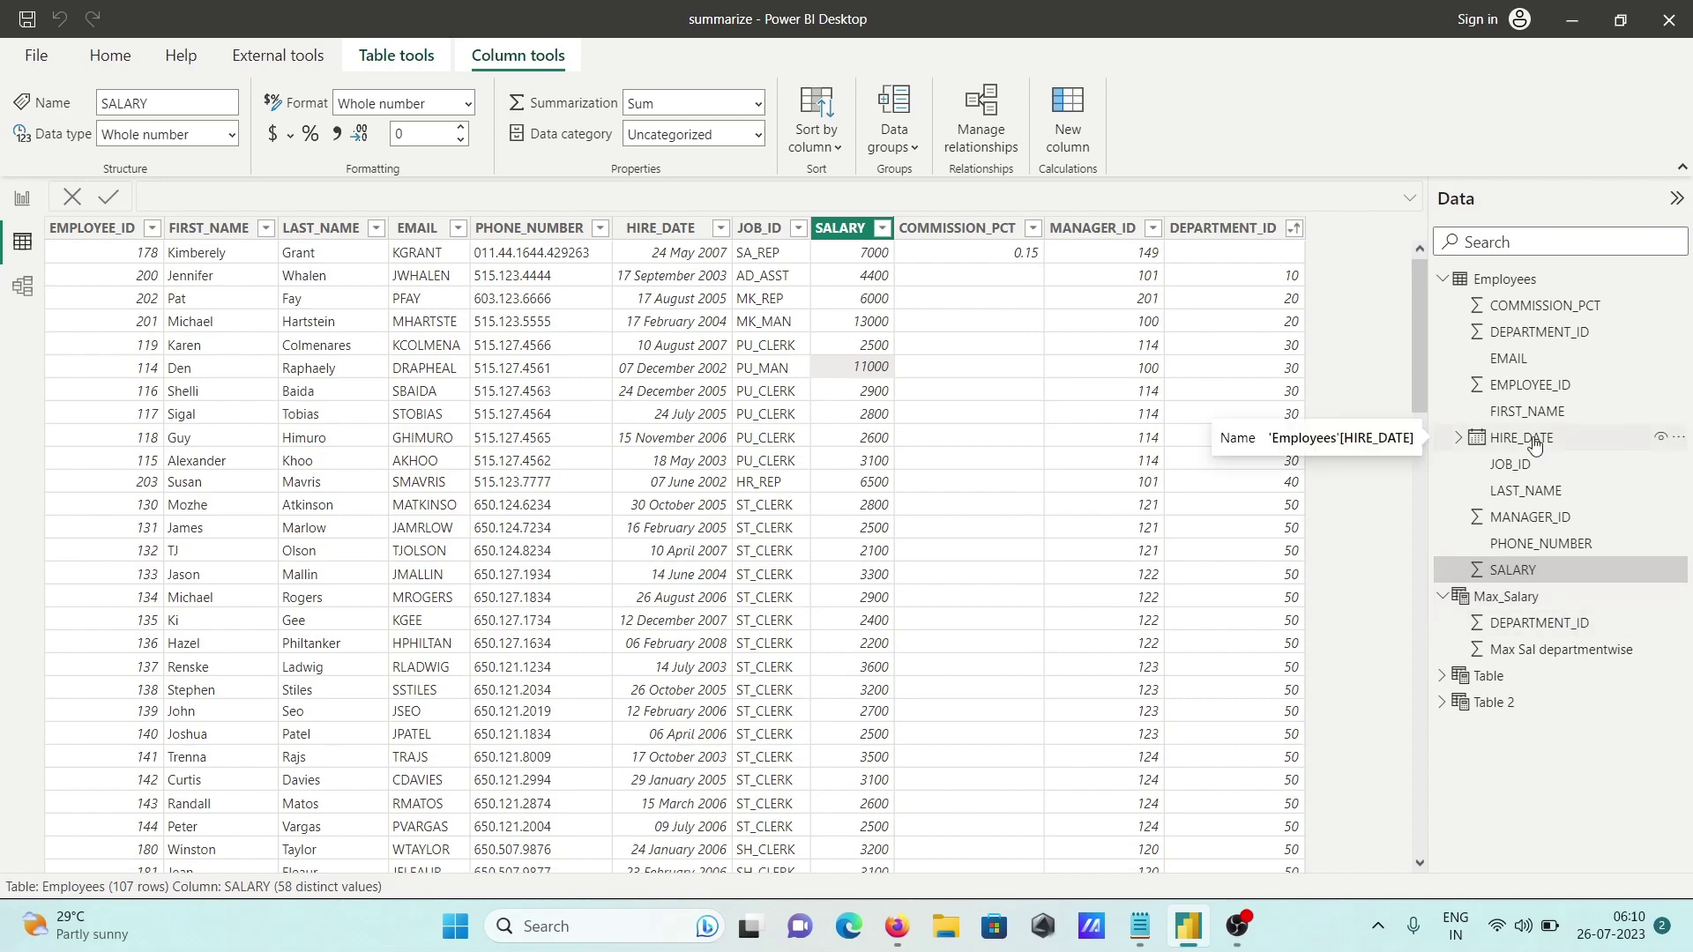
{"action": "left_click", "coordinate": [1519, 600]}
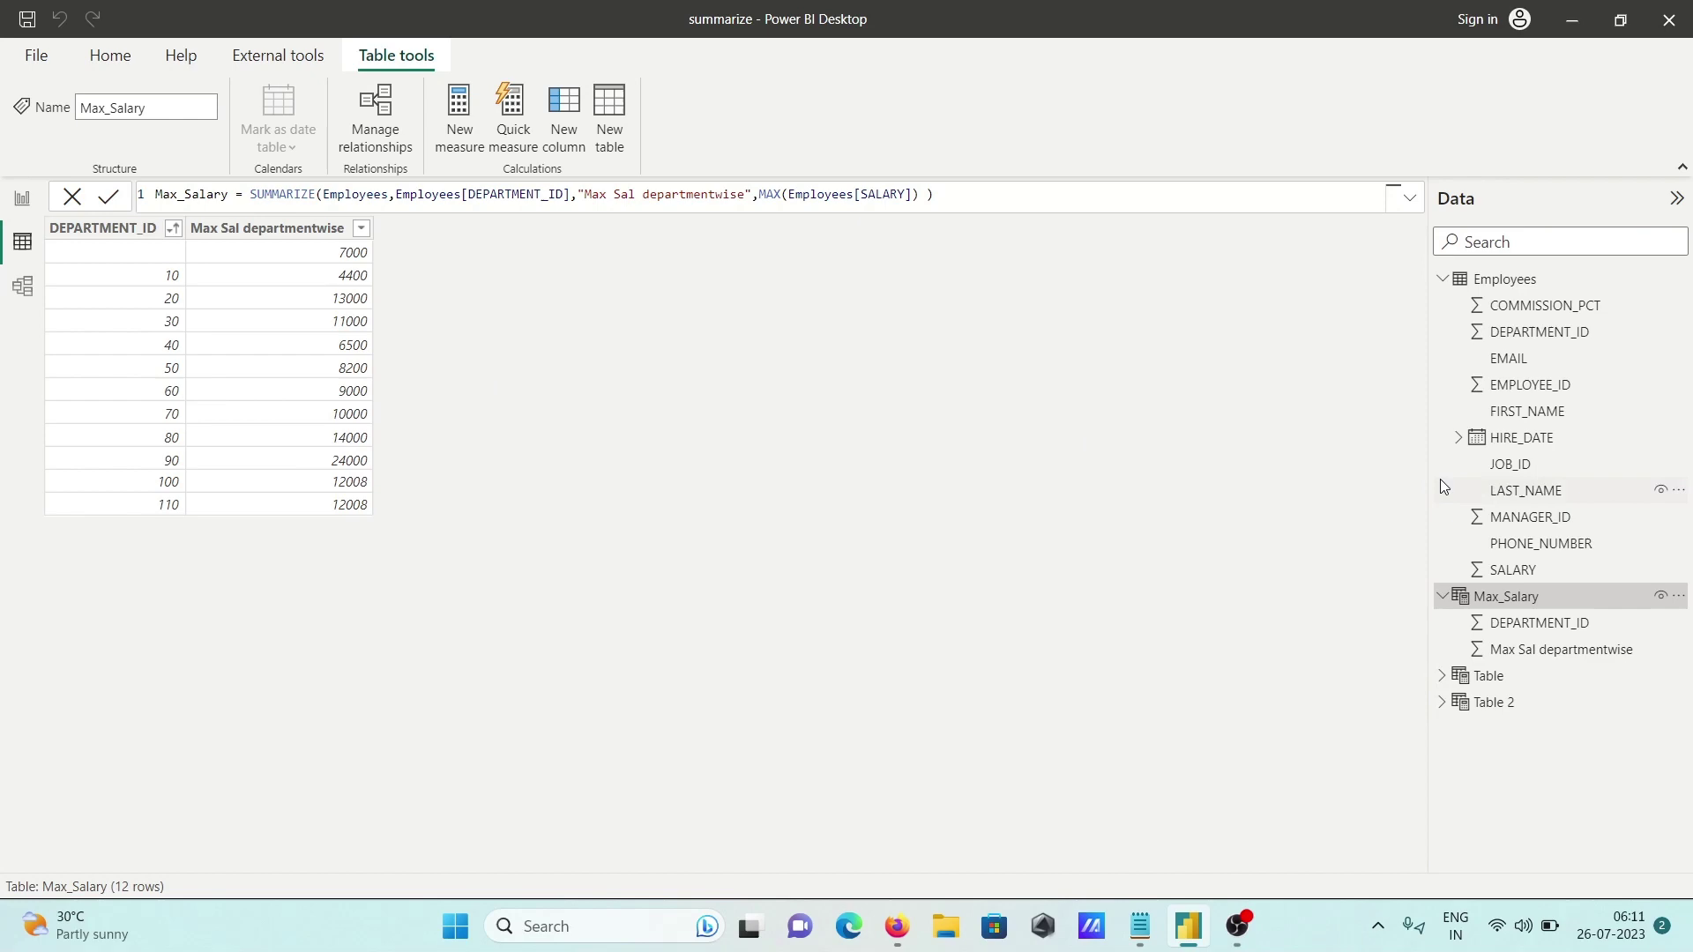
{"action": "left_click", "coordinate": [1503, 280]}
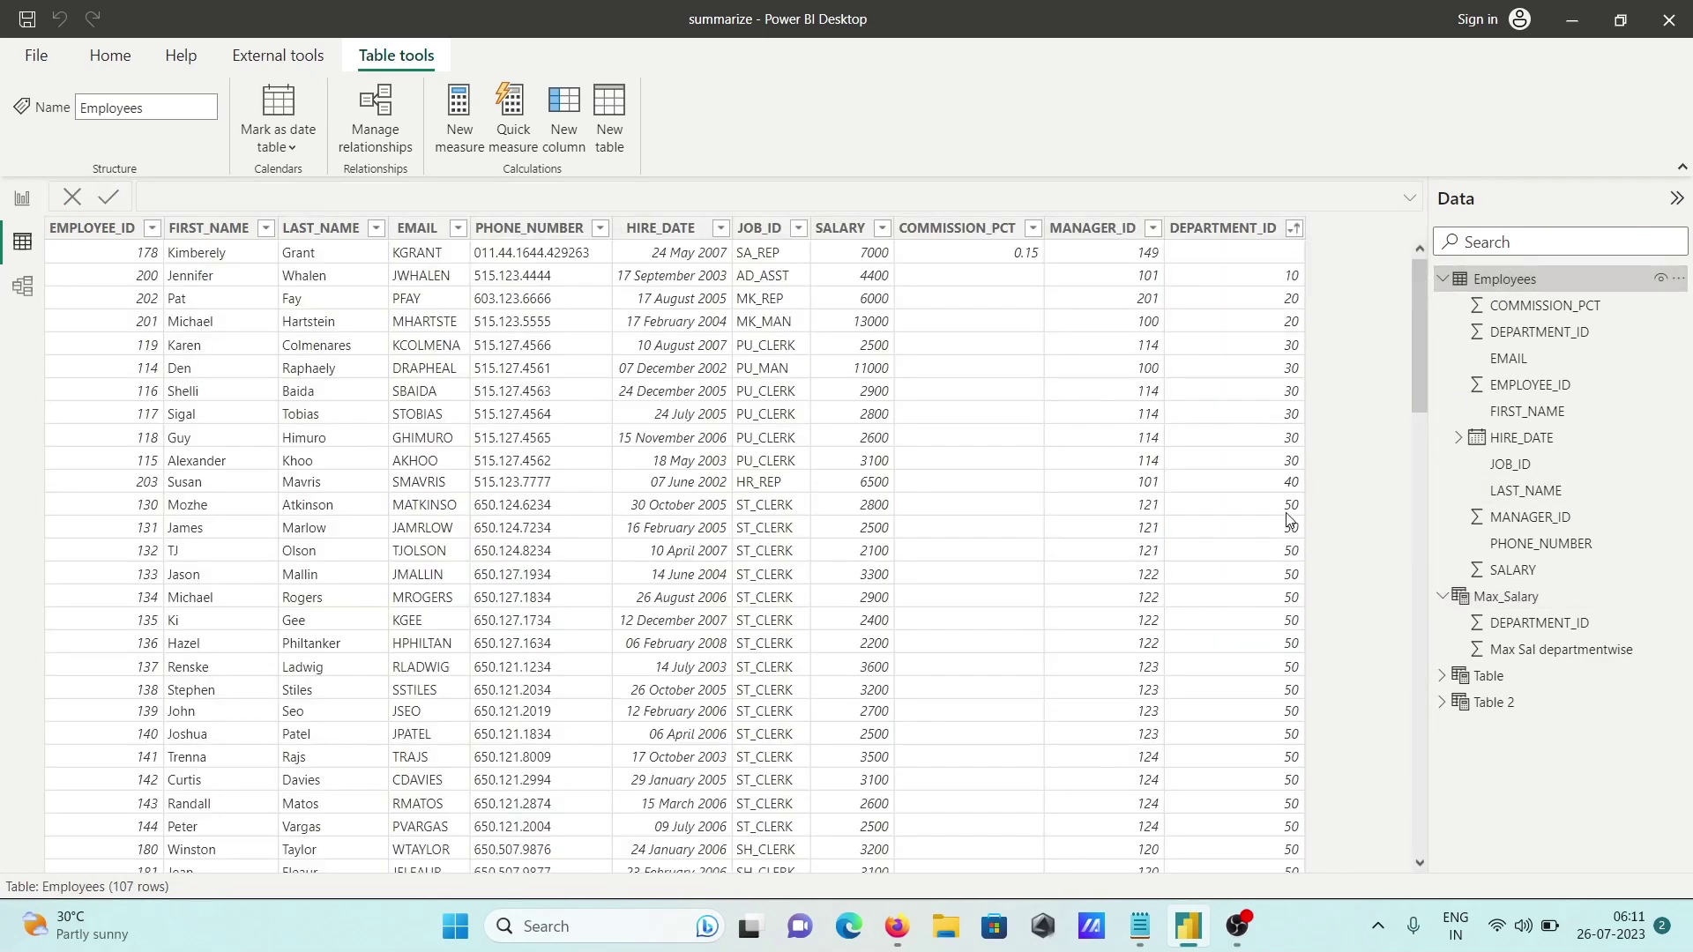
{"action": "left_click", "coordinate": [1287, 510]}
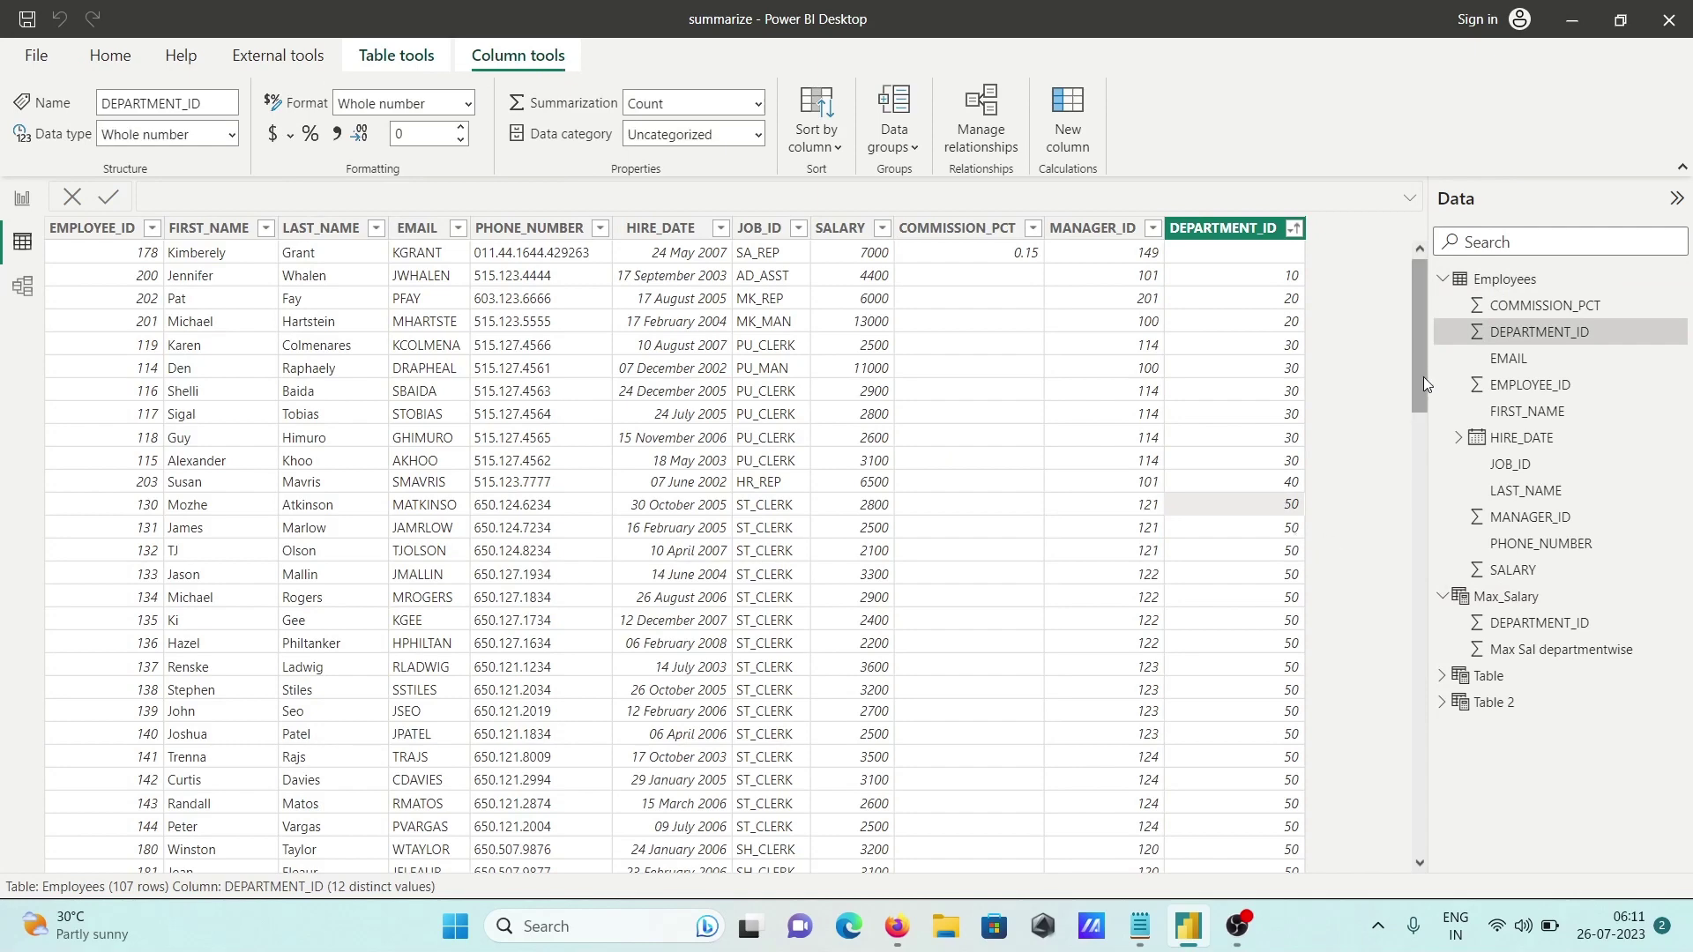
{"action": "left_click_drag", "start_coordinate": [1418, 360], "coordinate": [1423, 522]}
{"action": "left_click_drag", "start_coordinate": [1401, 461], "coordinate": [1497, 604]}
{"action": "left_click", "coordinate": [1496, 598]}
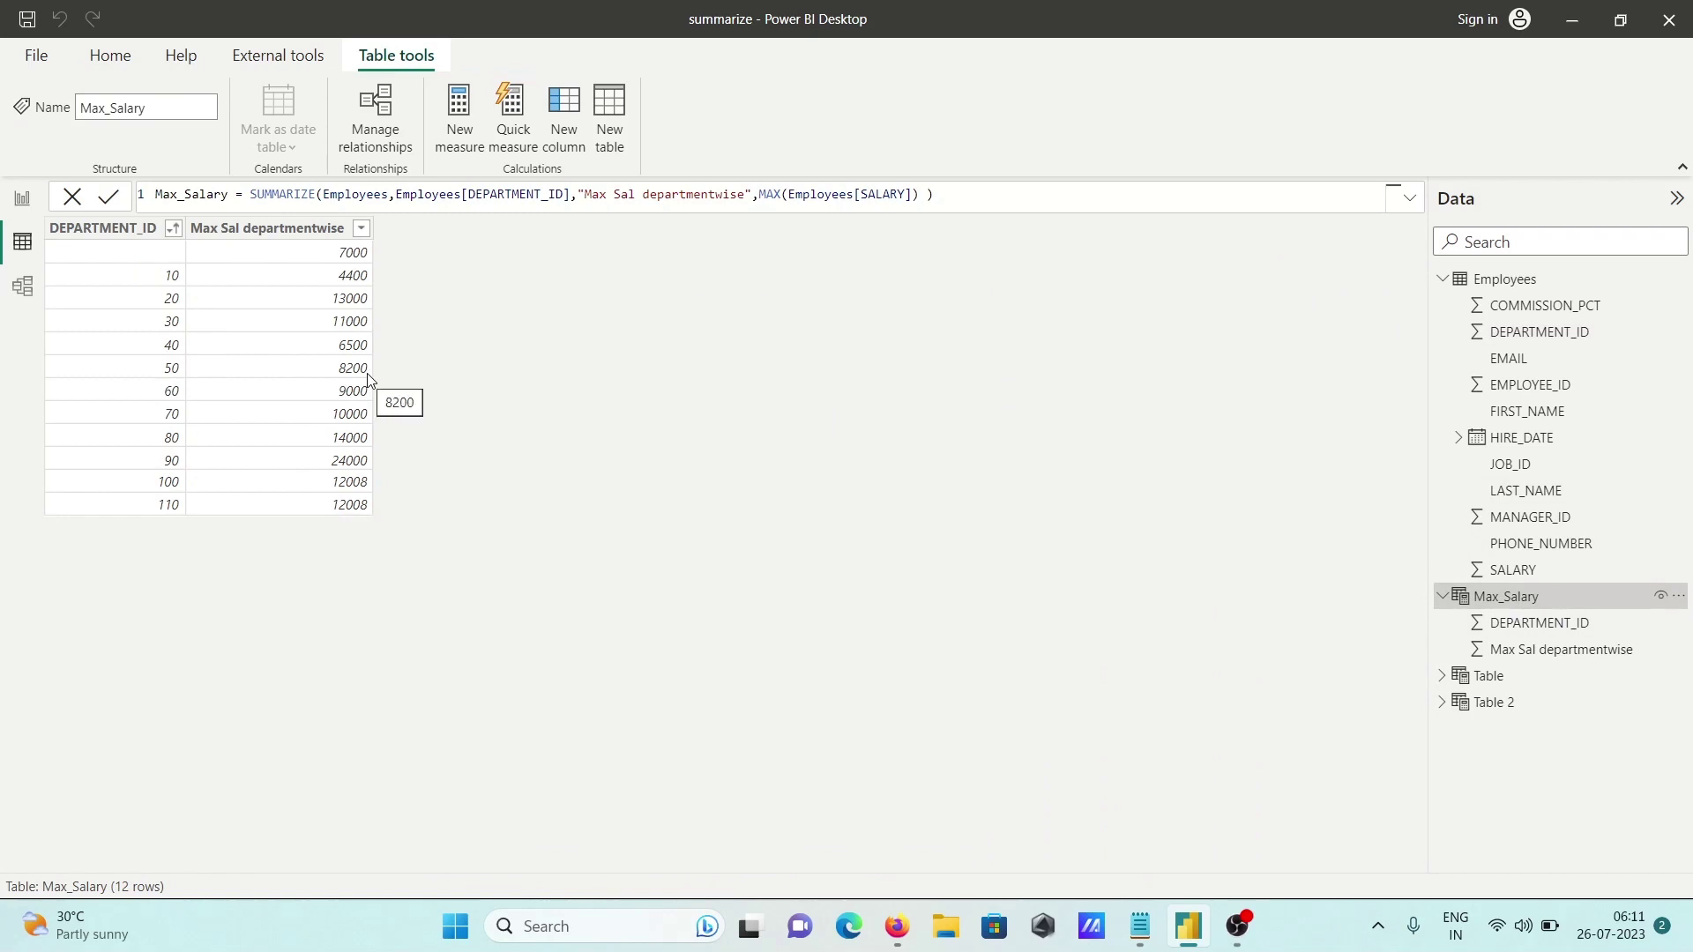
- Change MAX to MIN and commit, so department 30 shows 2500 and department 50 shows 2100
{"action": "left_click", "coordinate": [782, 196]}
{"action": "key", "text": "BackSpace"}
{"action": "key", "text": "BackSpace"}
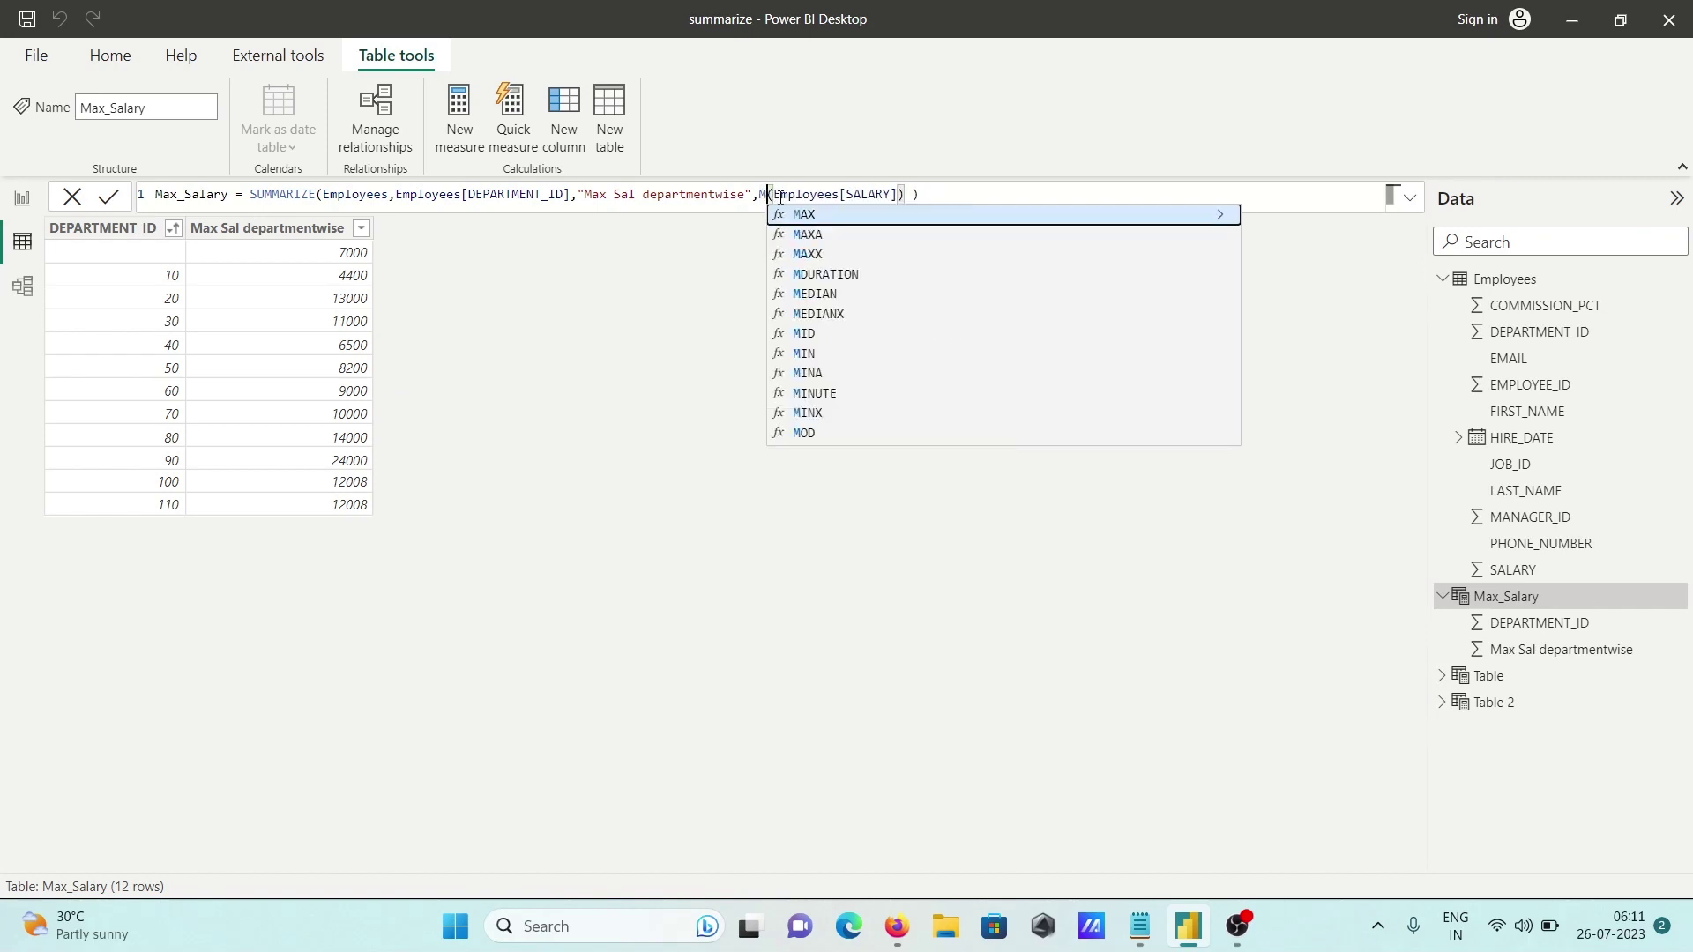
{"action": "type", "text": "in"}
{"action": "key", "text": "Tab"}
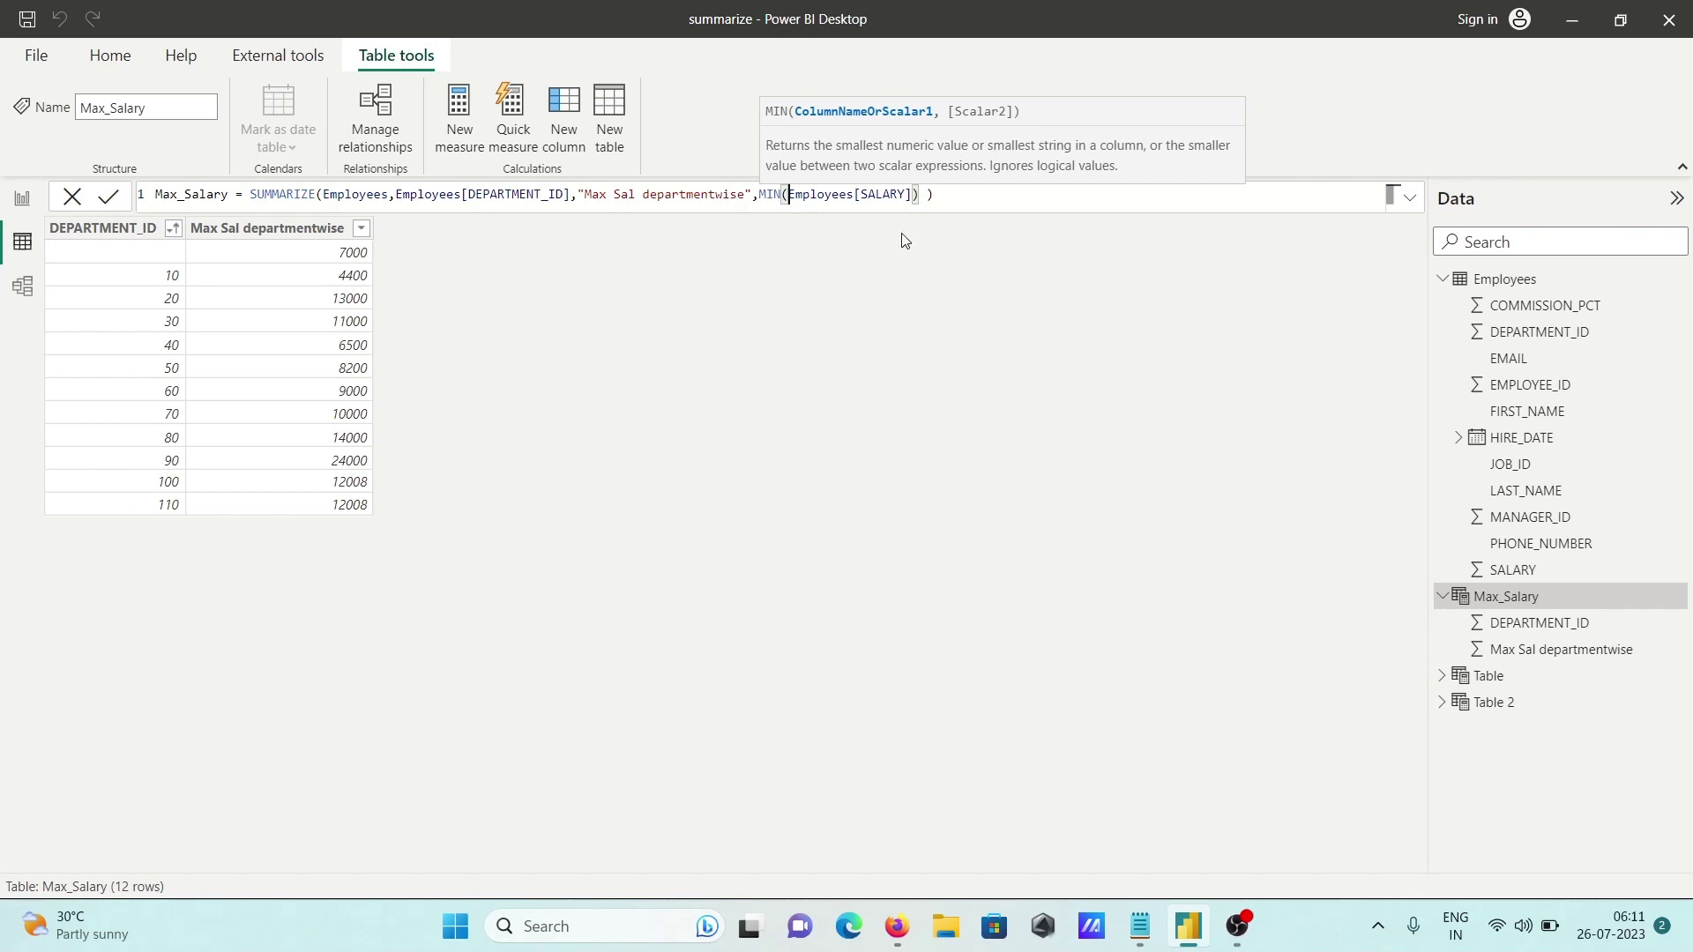
{"action": "left_click", "coordinate": [957, 201]}
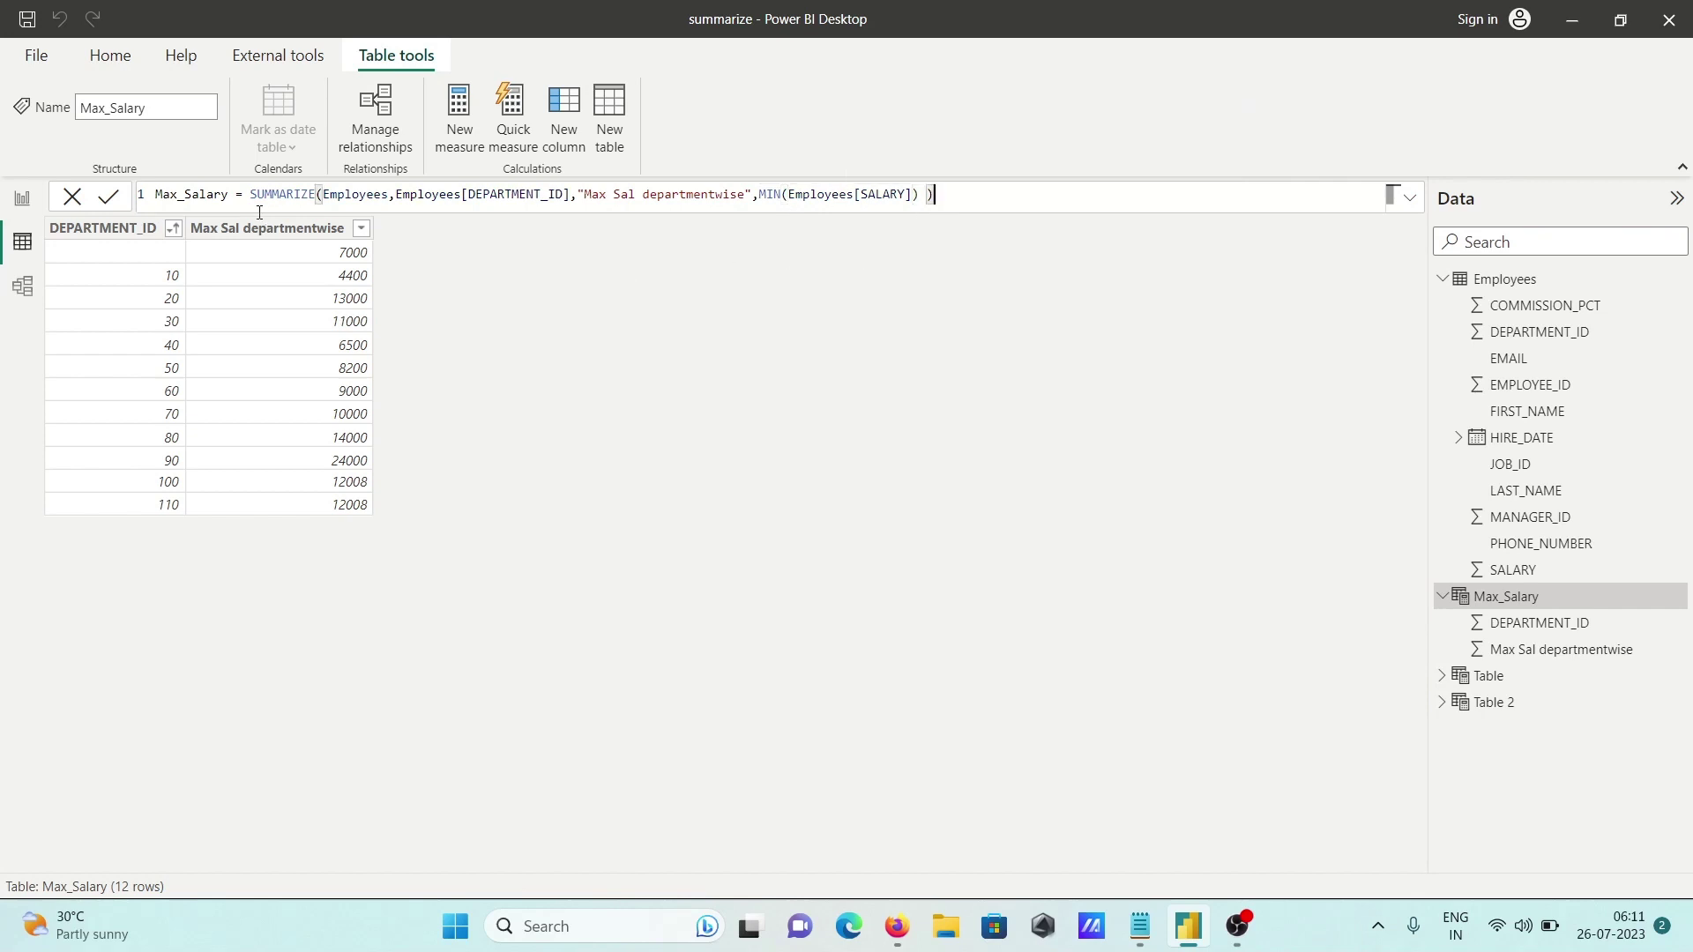
{"action": "left_click", "coordinate": [110, 198]}
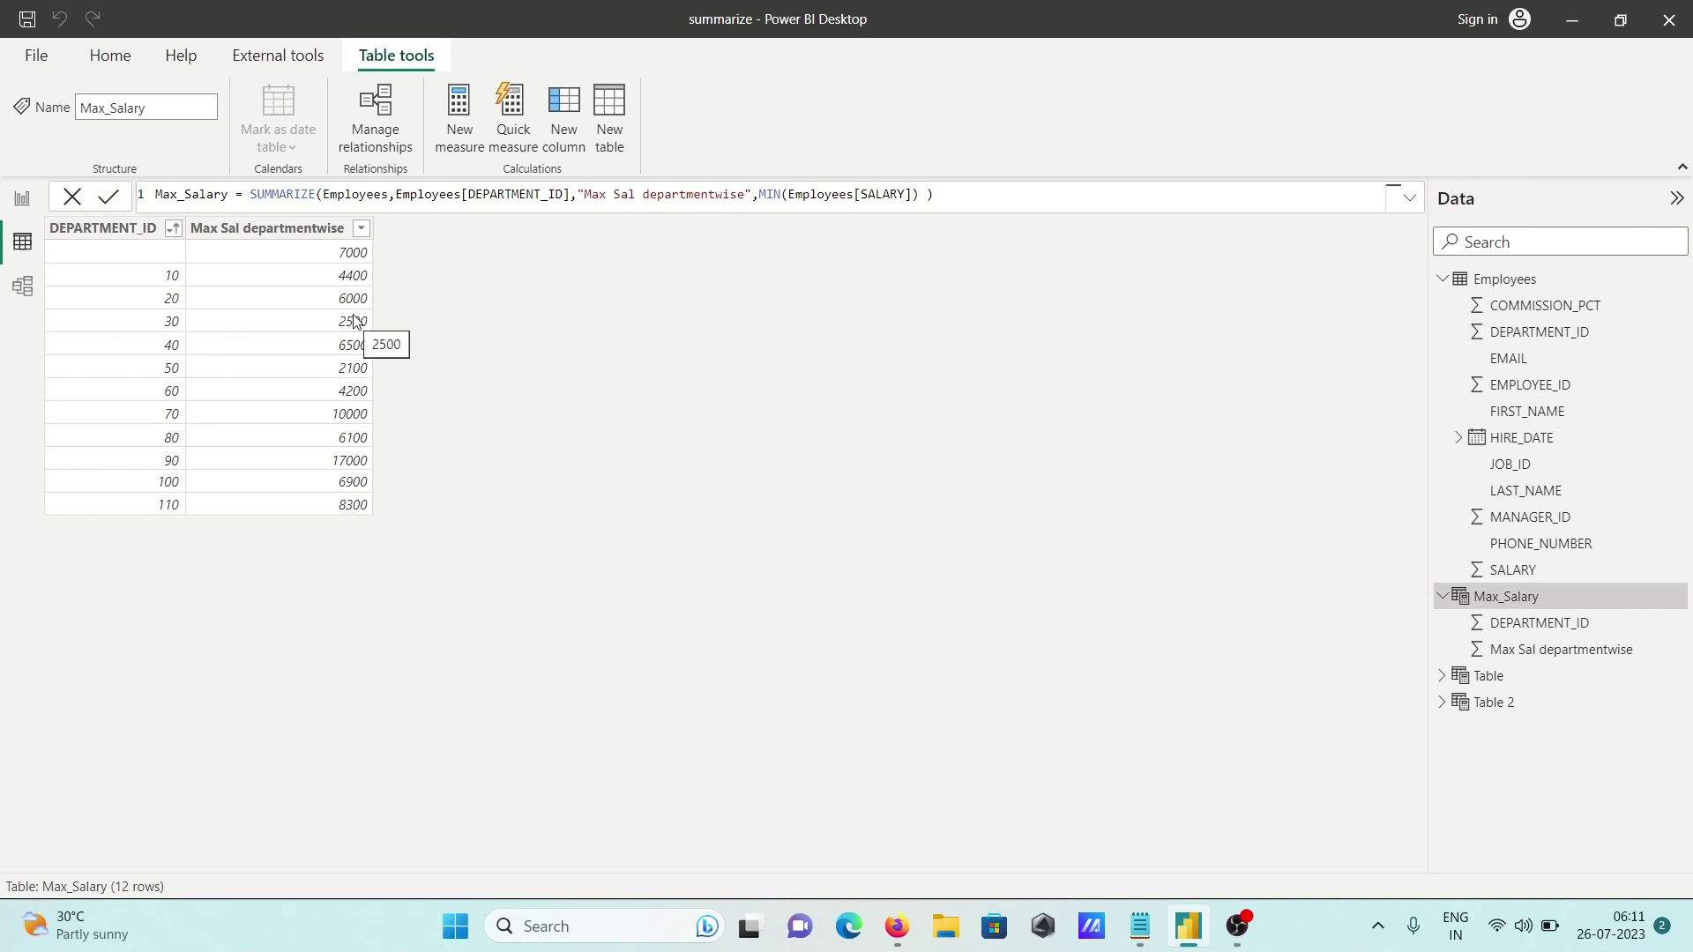
{"action": "left_click", "coordinate": [1478, 286]}
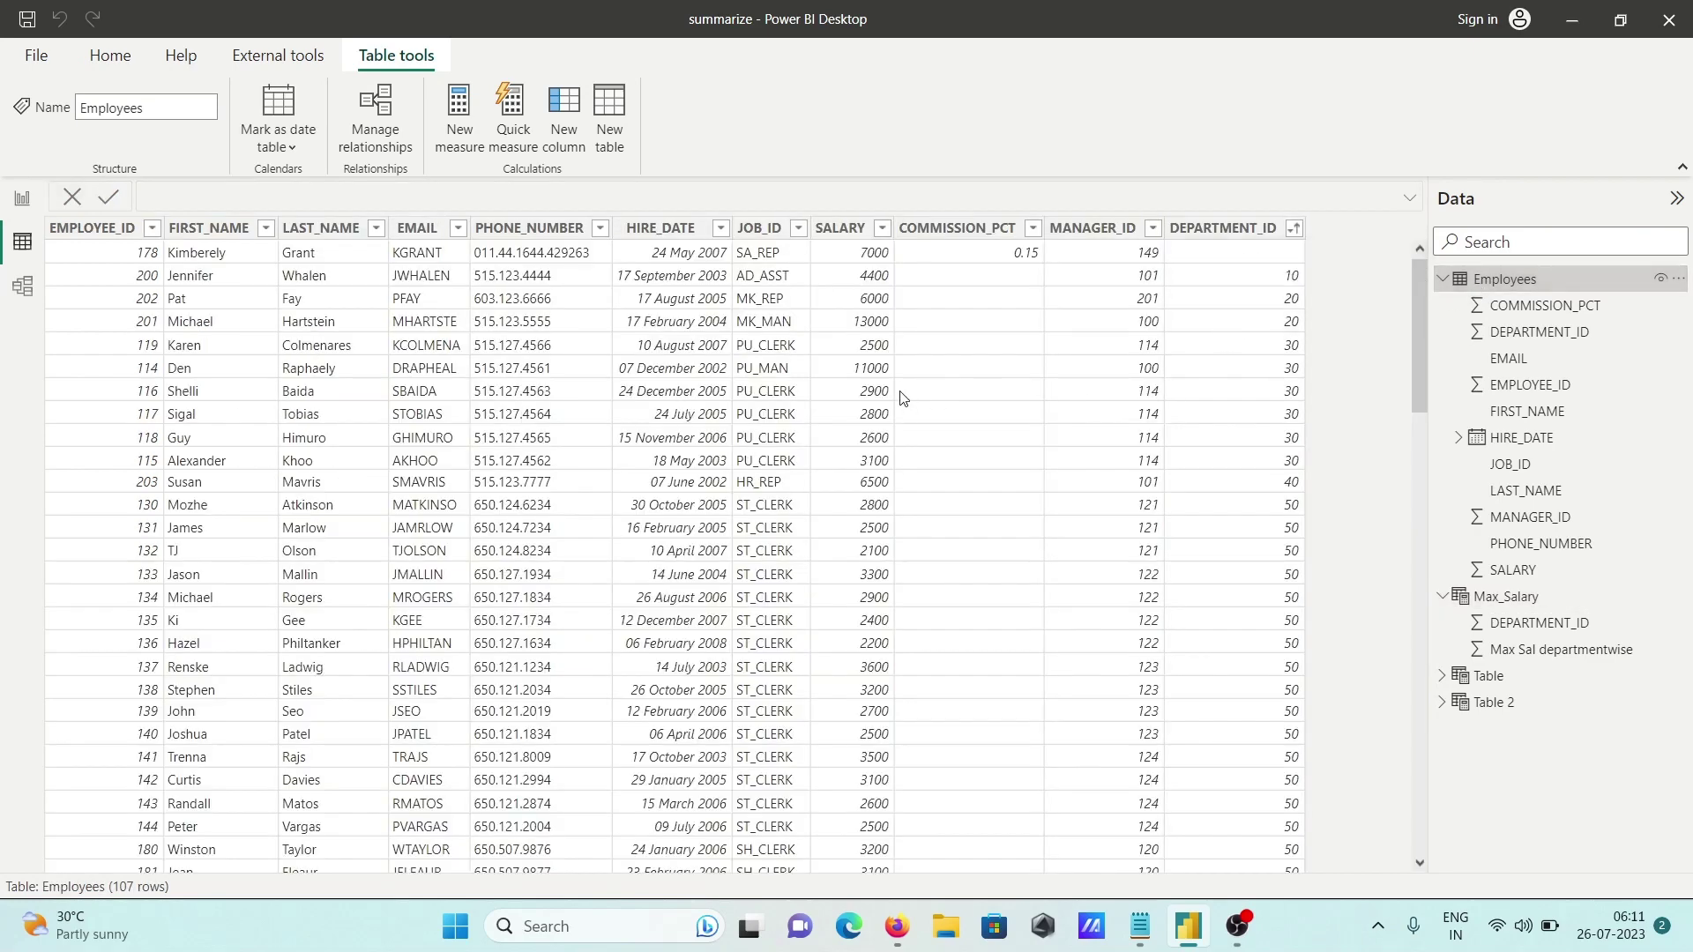
{"action": "left_click", "coordinate": [873, 380]}
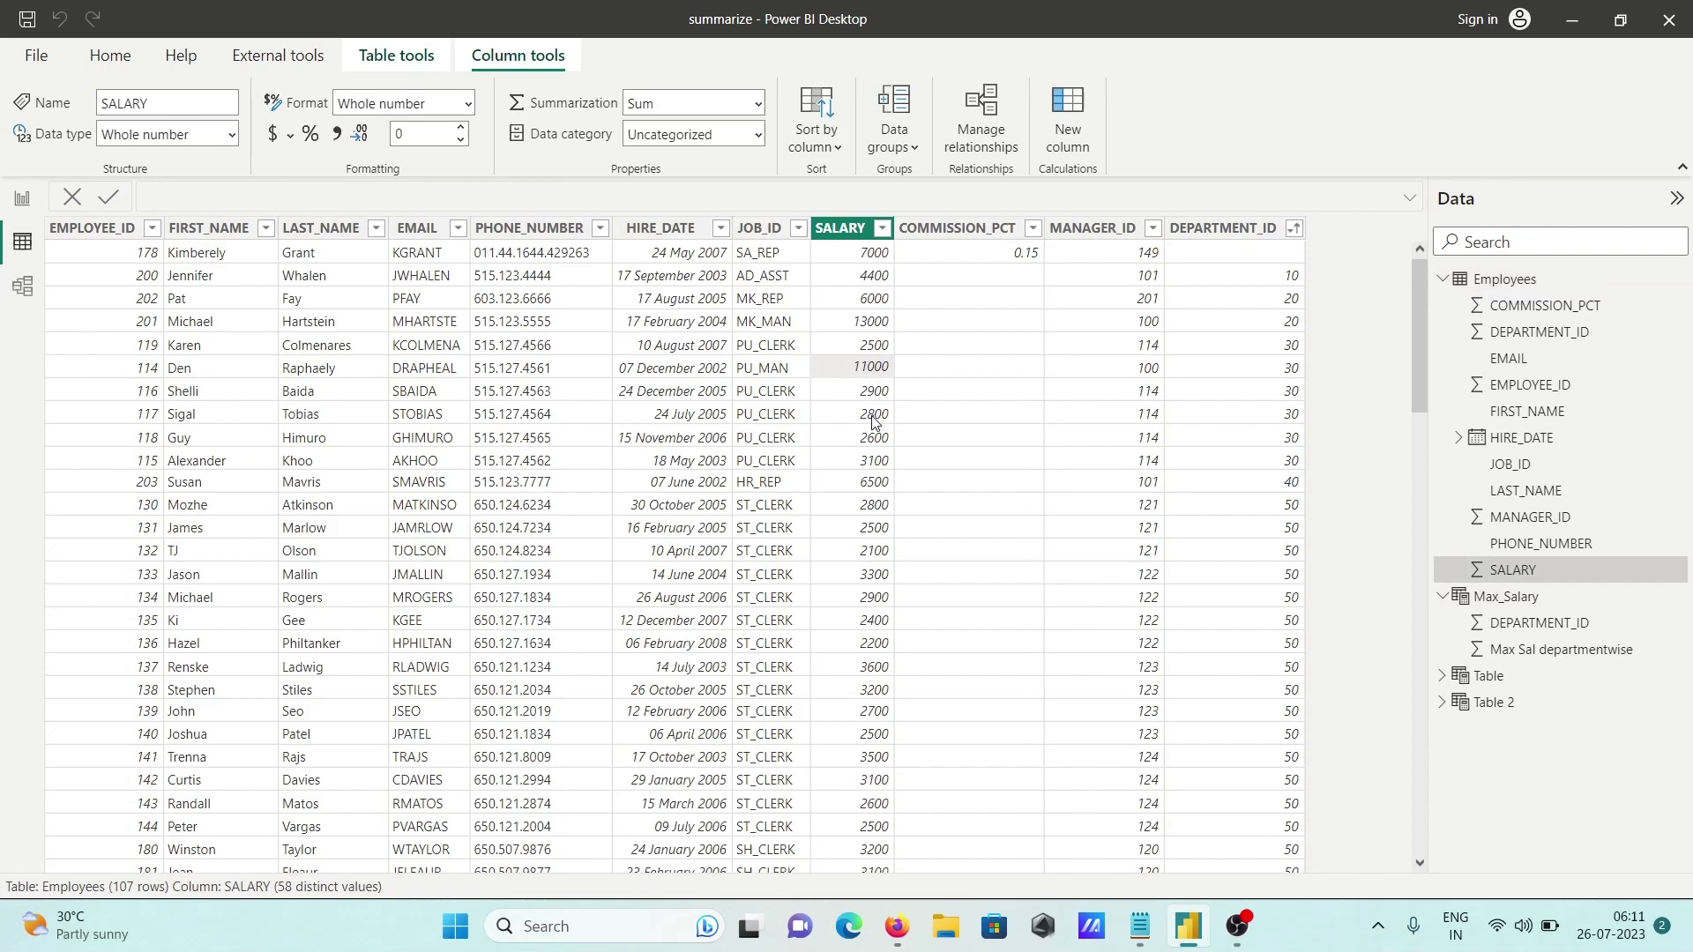
{"action": "left_click", "coordinate": [873, 418]}
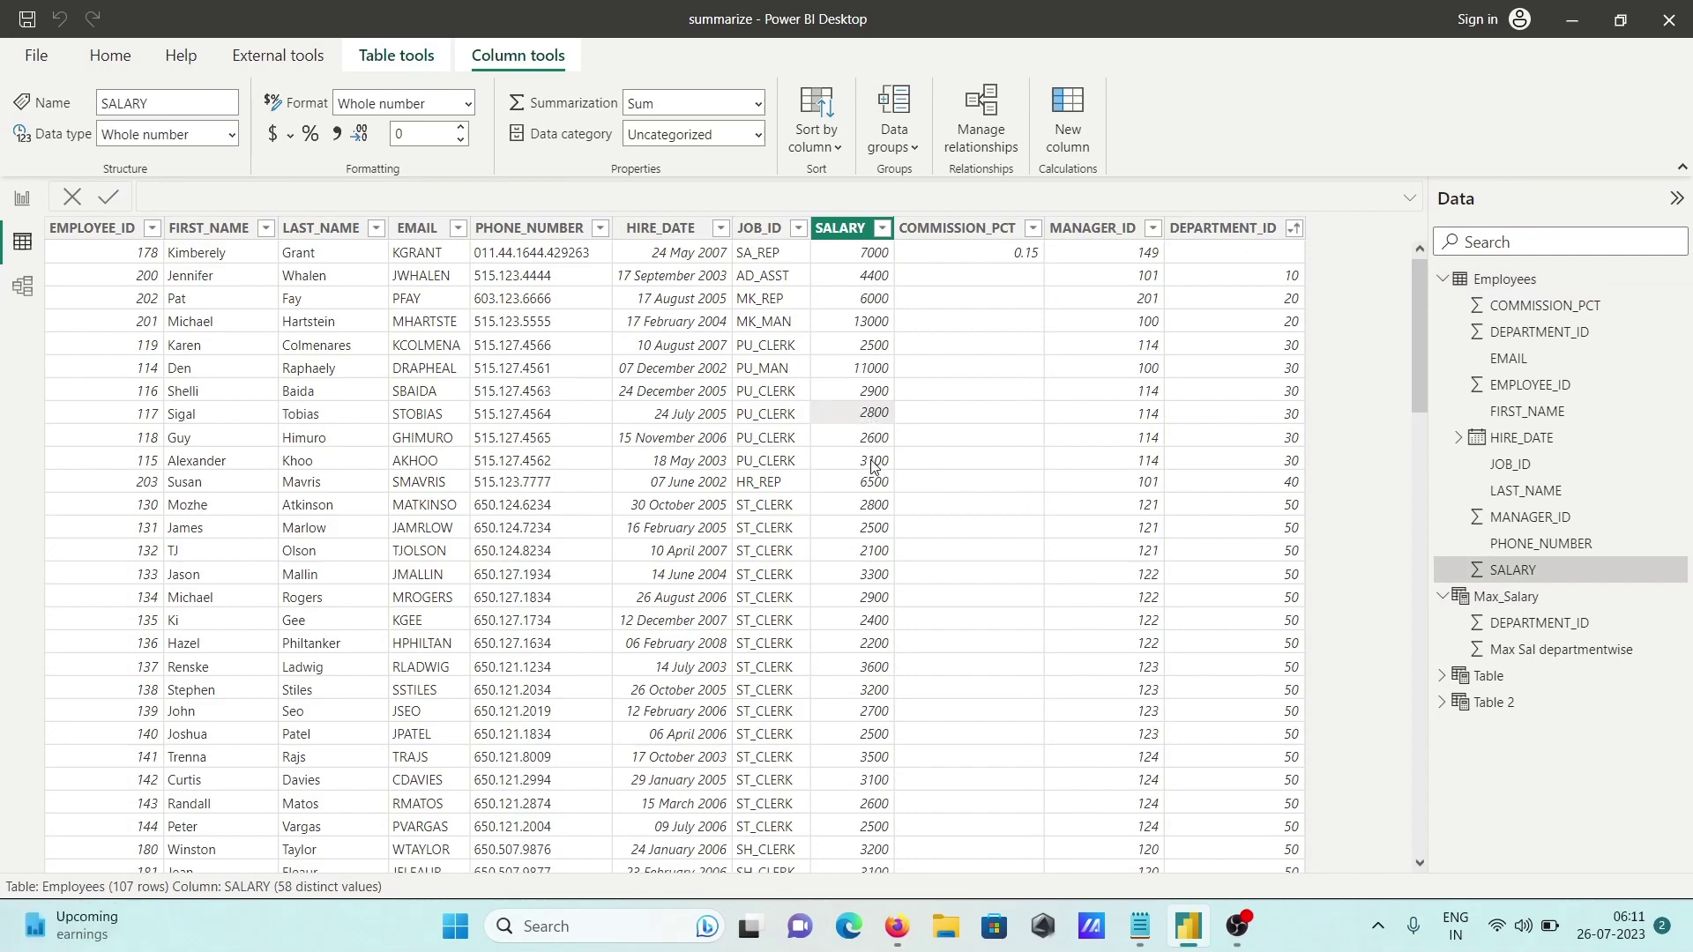
{"action": "left_click", "coordinate": [872, 460]}
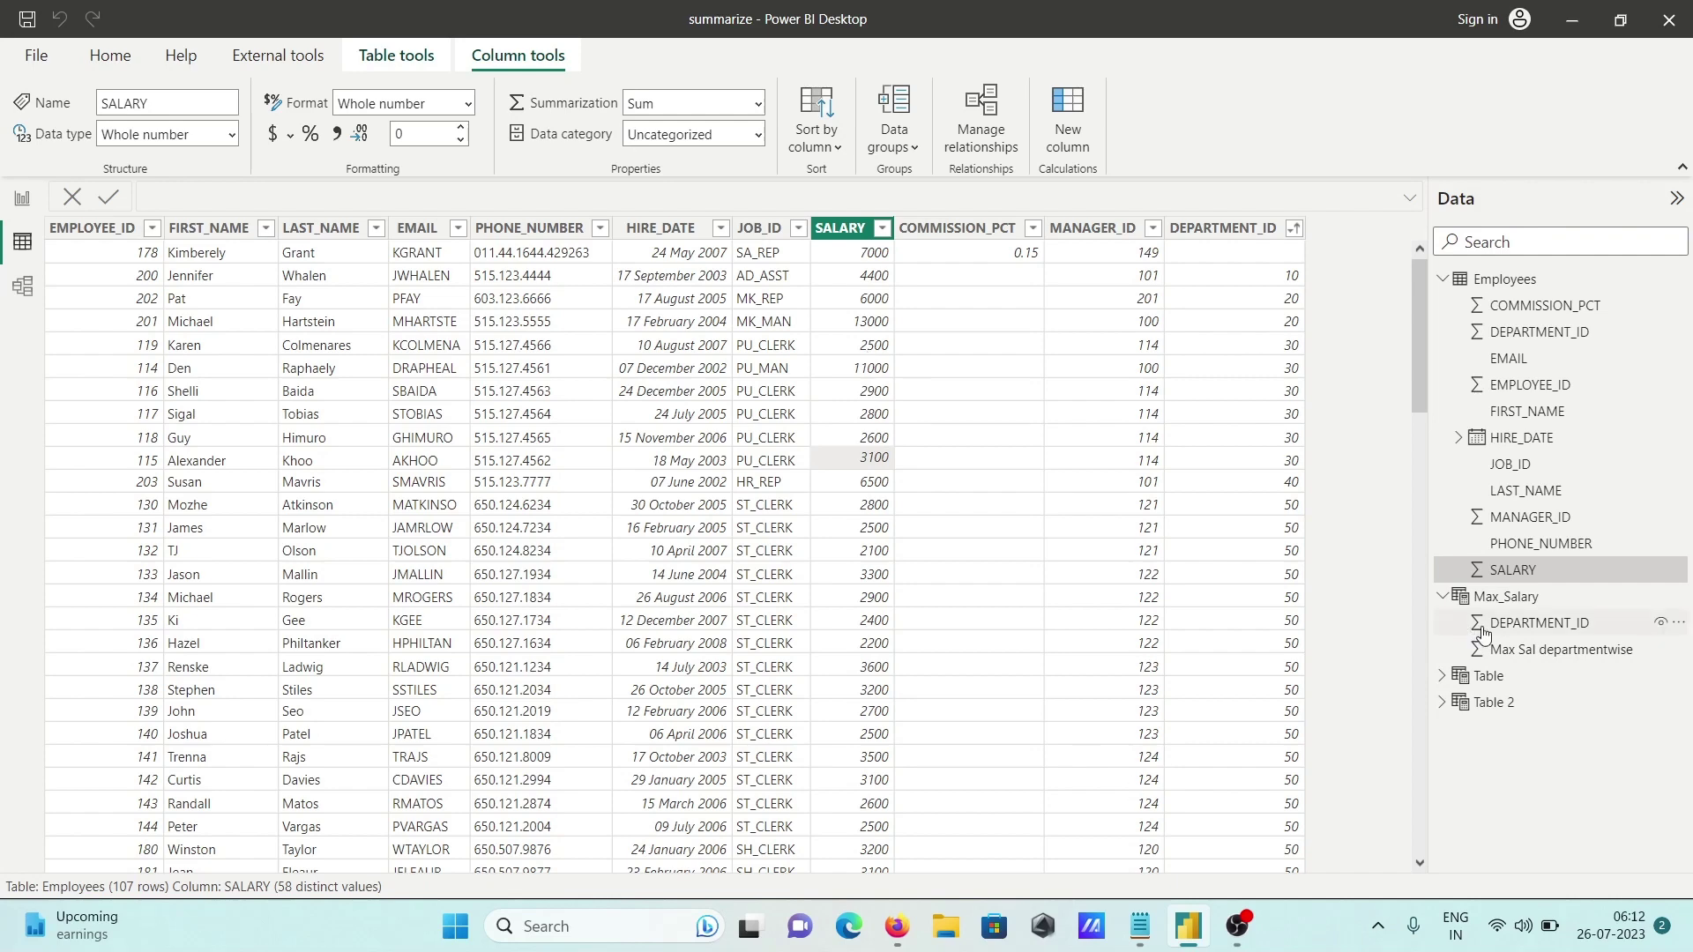
{"action": "left_click", "coordinate": [1509, 599]}
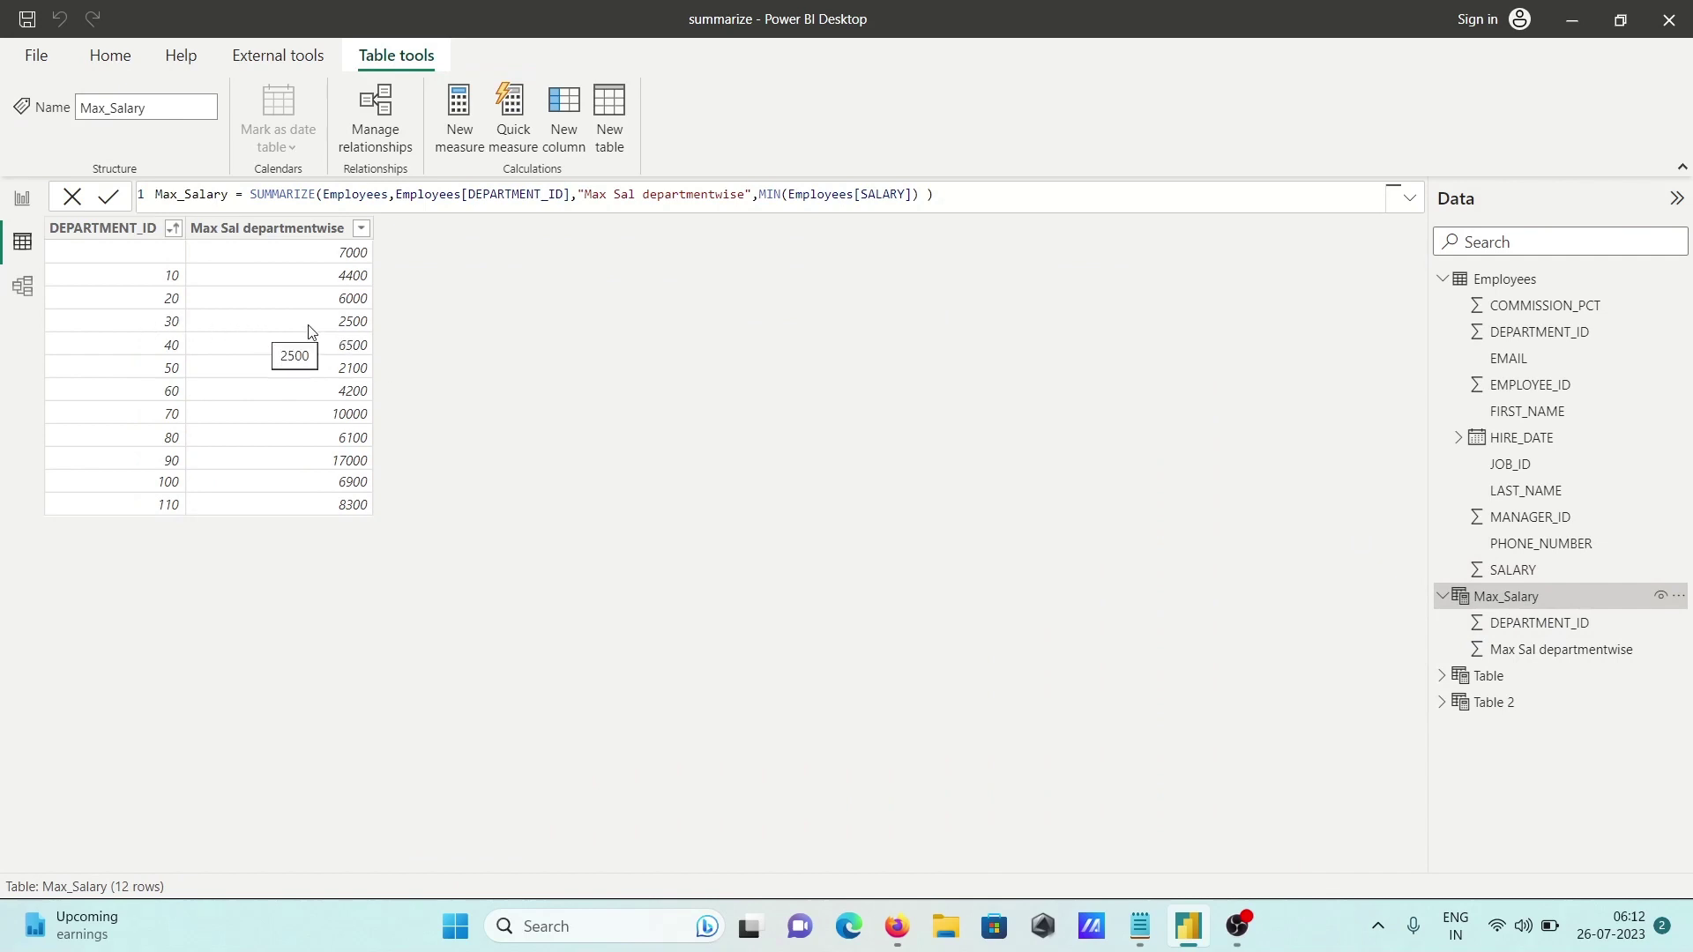
- Replace MIN with AVERAGE and commit, giving 4150 for department 30 and 3476 for 50
{"action": "left_click", "coordinate": [779, 197]}
{"action": "key", "text": "BackSpace"}
{"action": "key", "text": "BackSpace"}
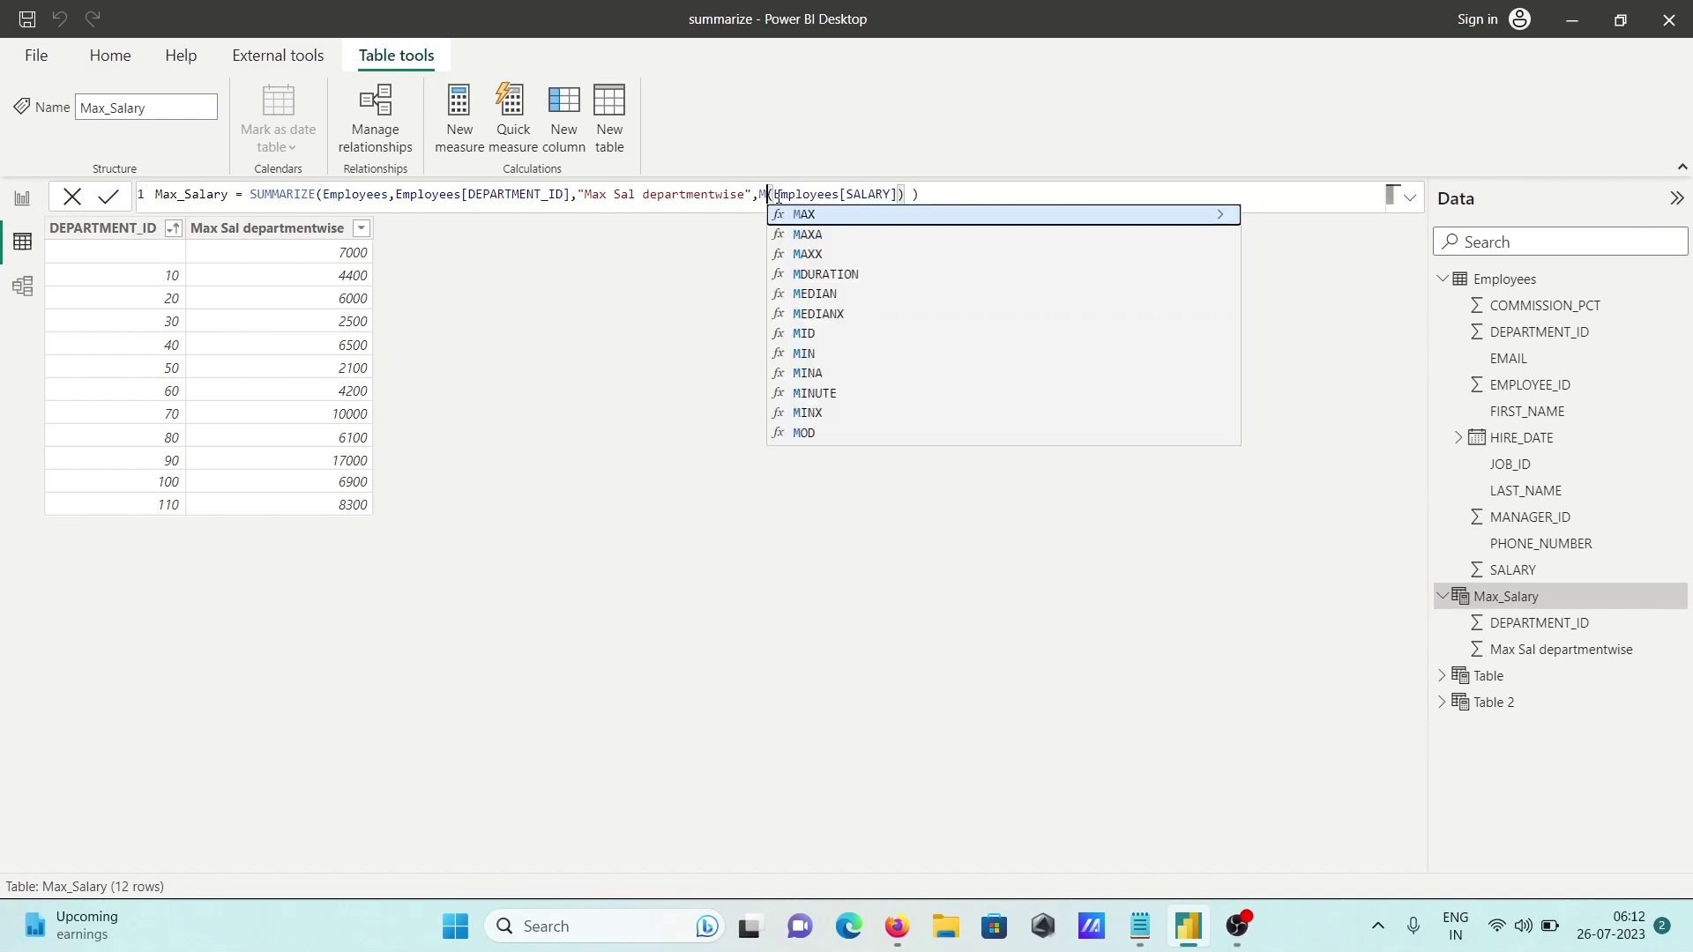
{"action": "key", "text": "BackSpace"}
{"action": "type", "text": "A"}
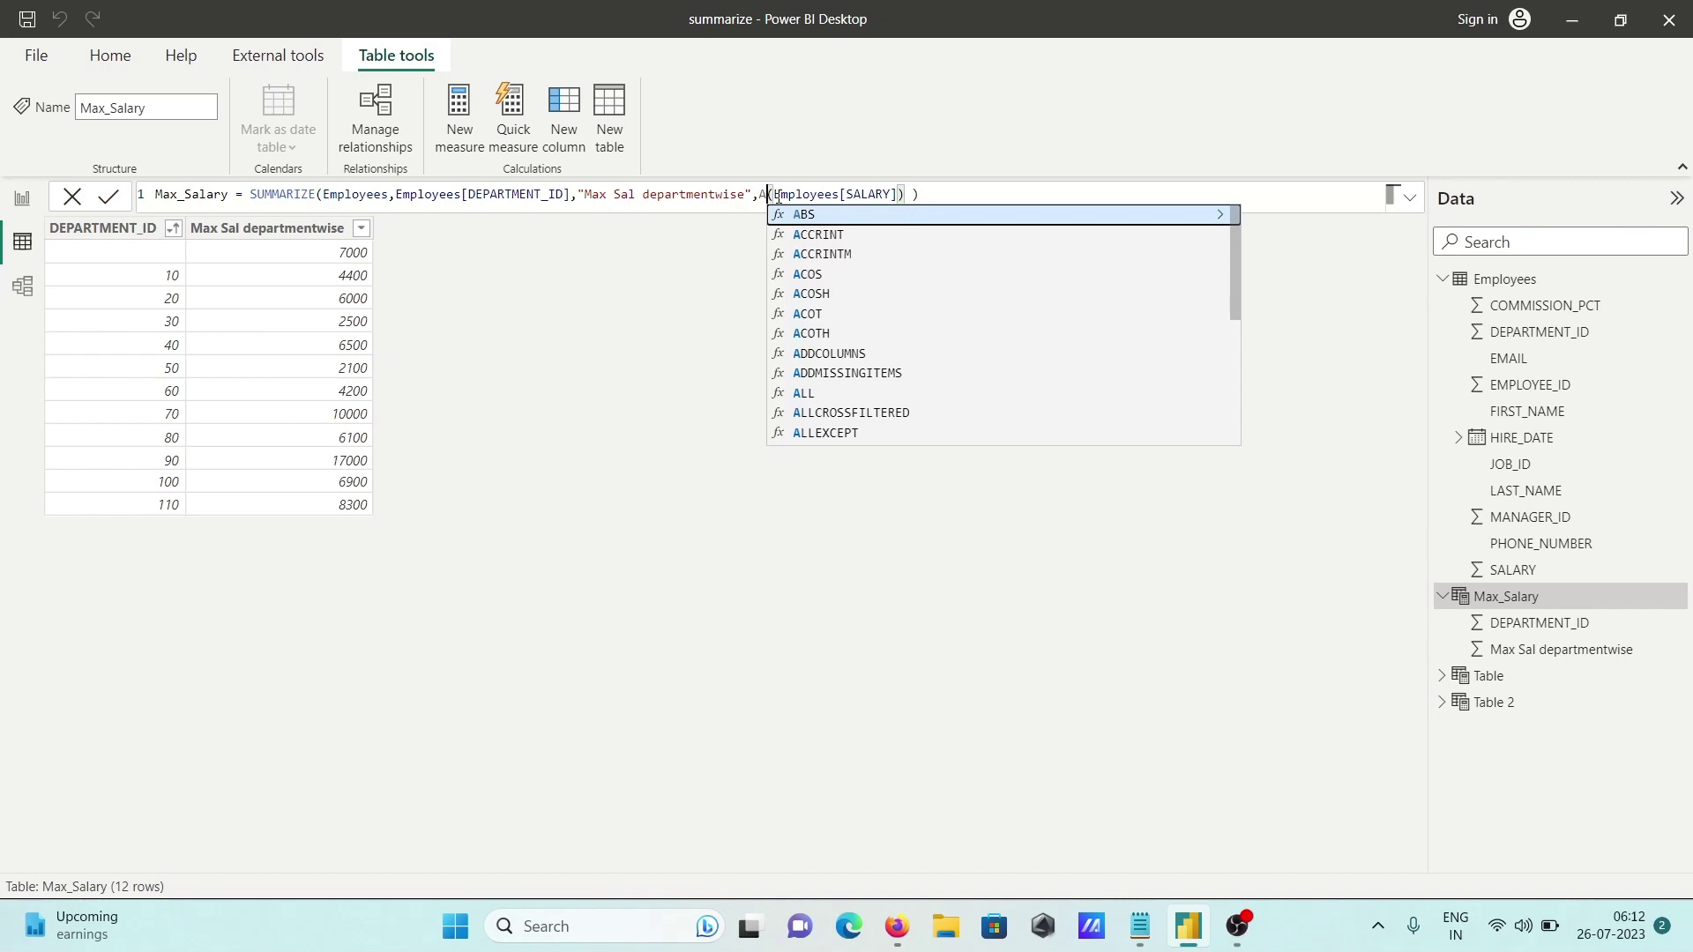
{"action": "type", "text": "v"}
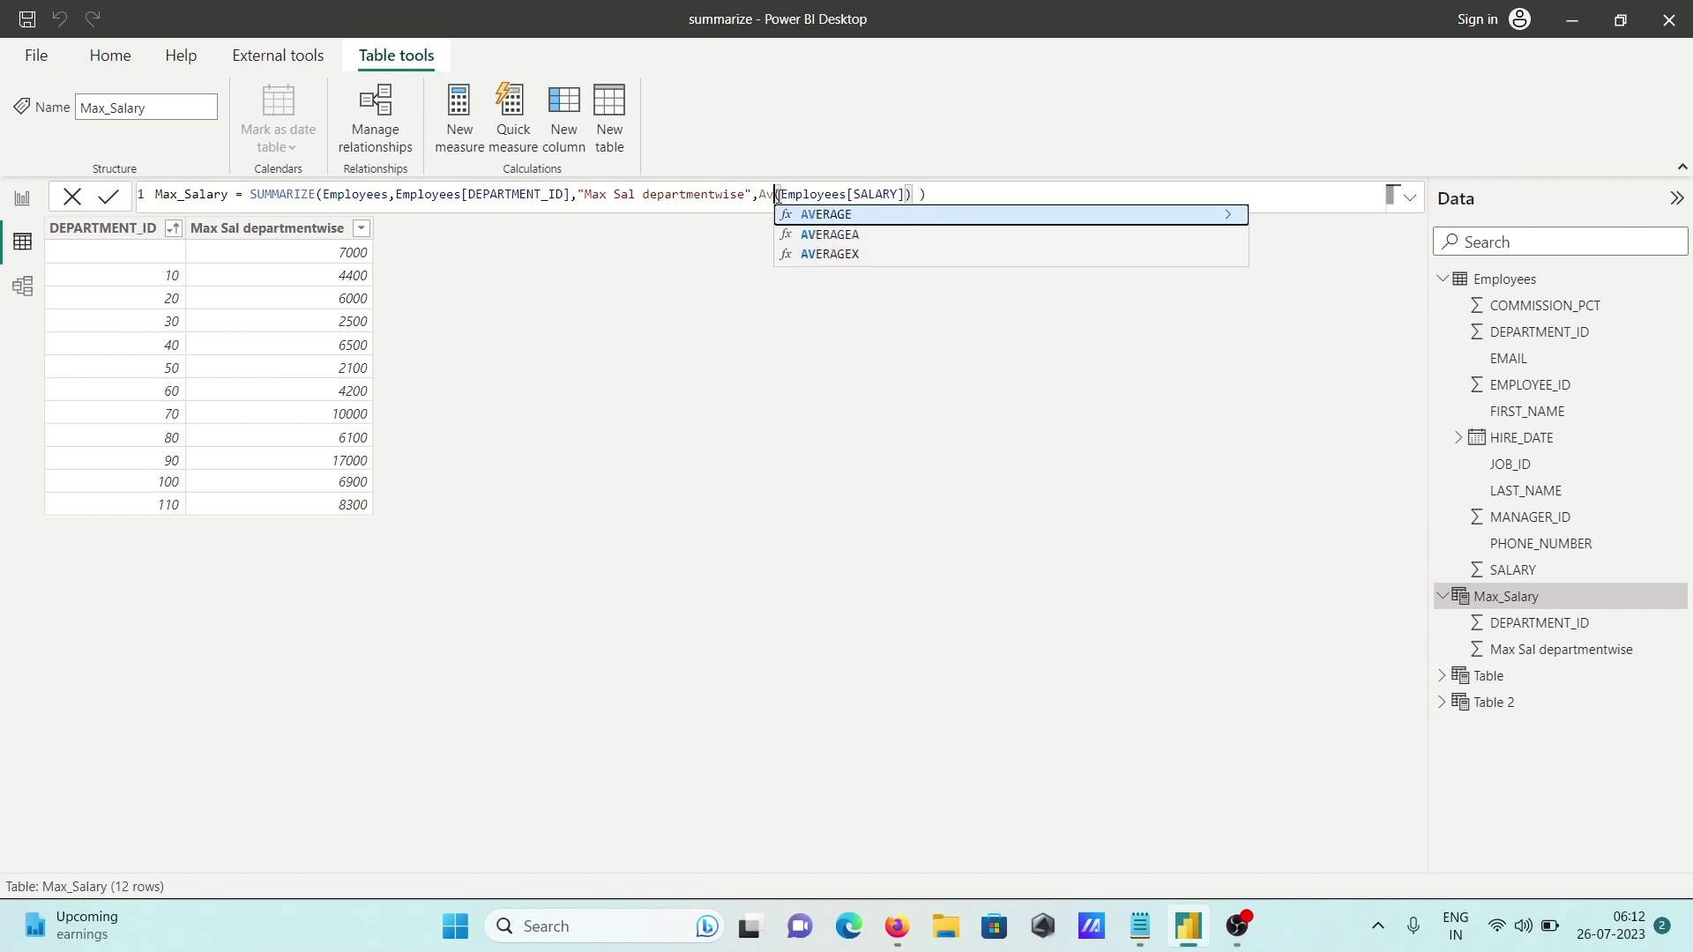
{"action": "key", "text": "Tab"}
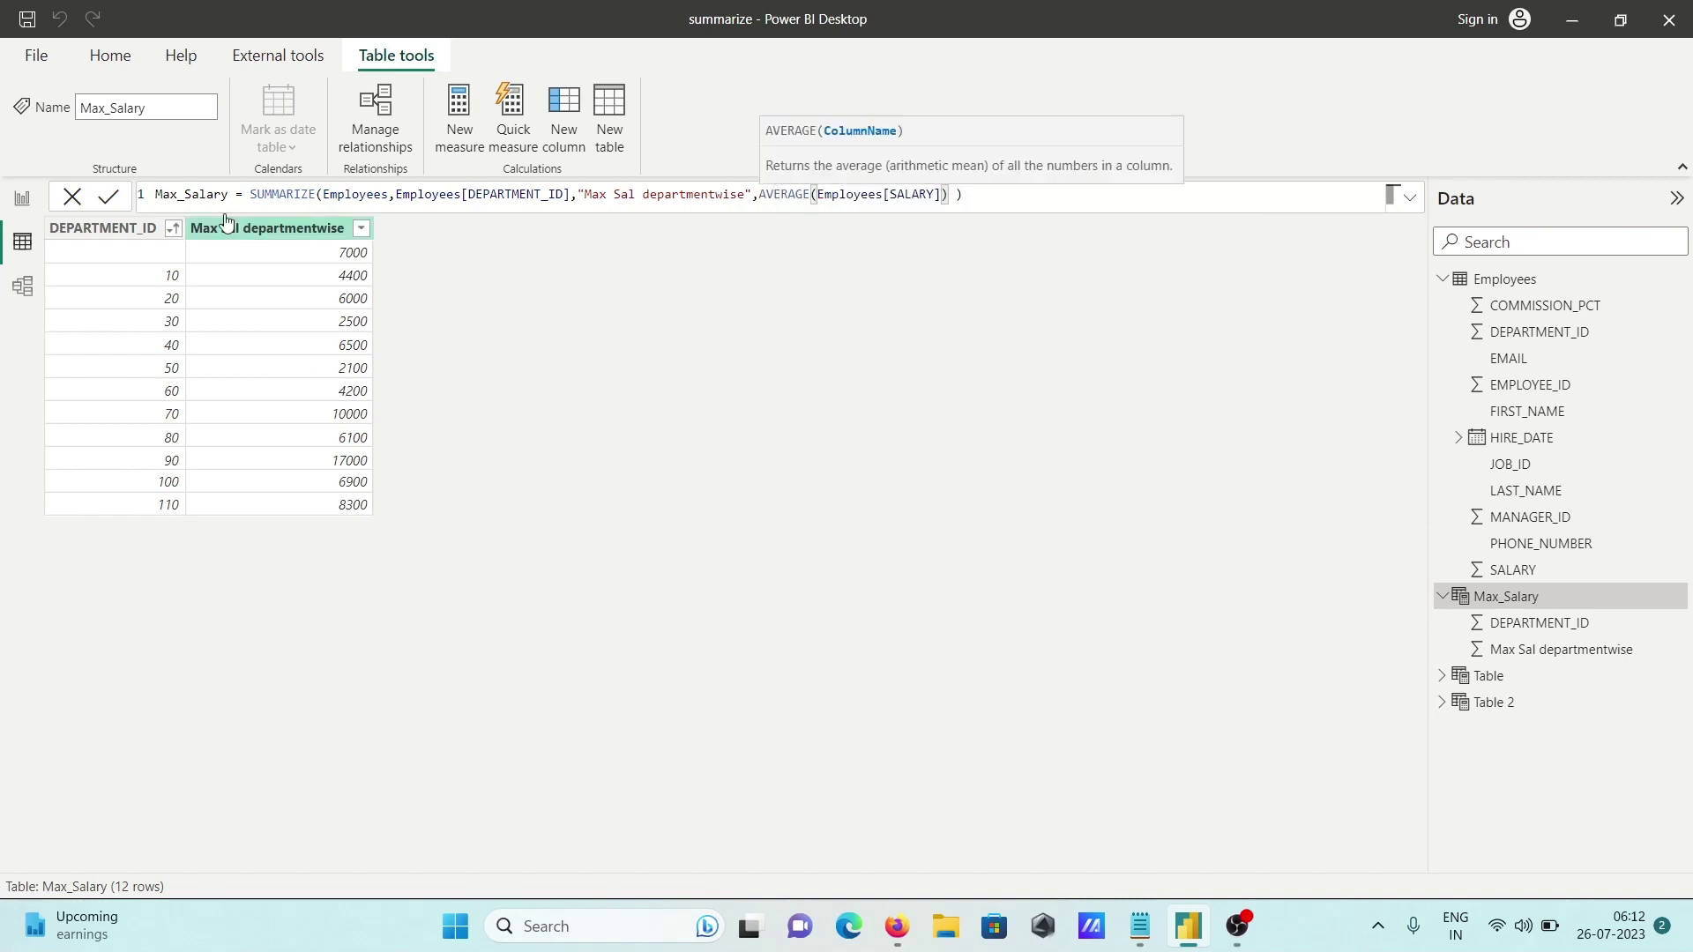
{"action": "left_click", "coordinate": [112, 196]}
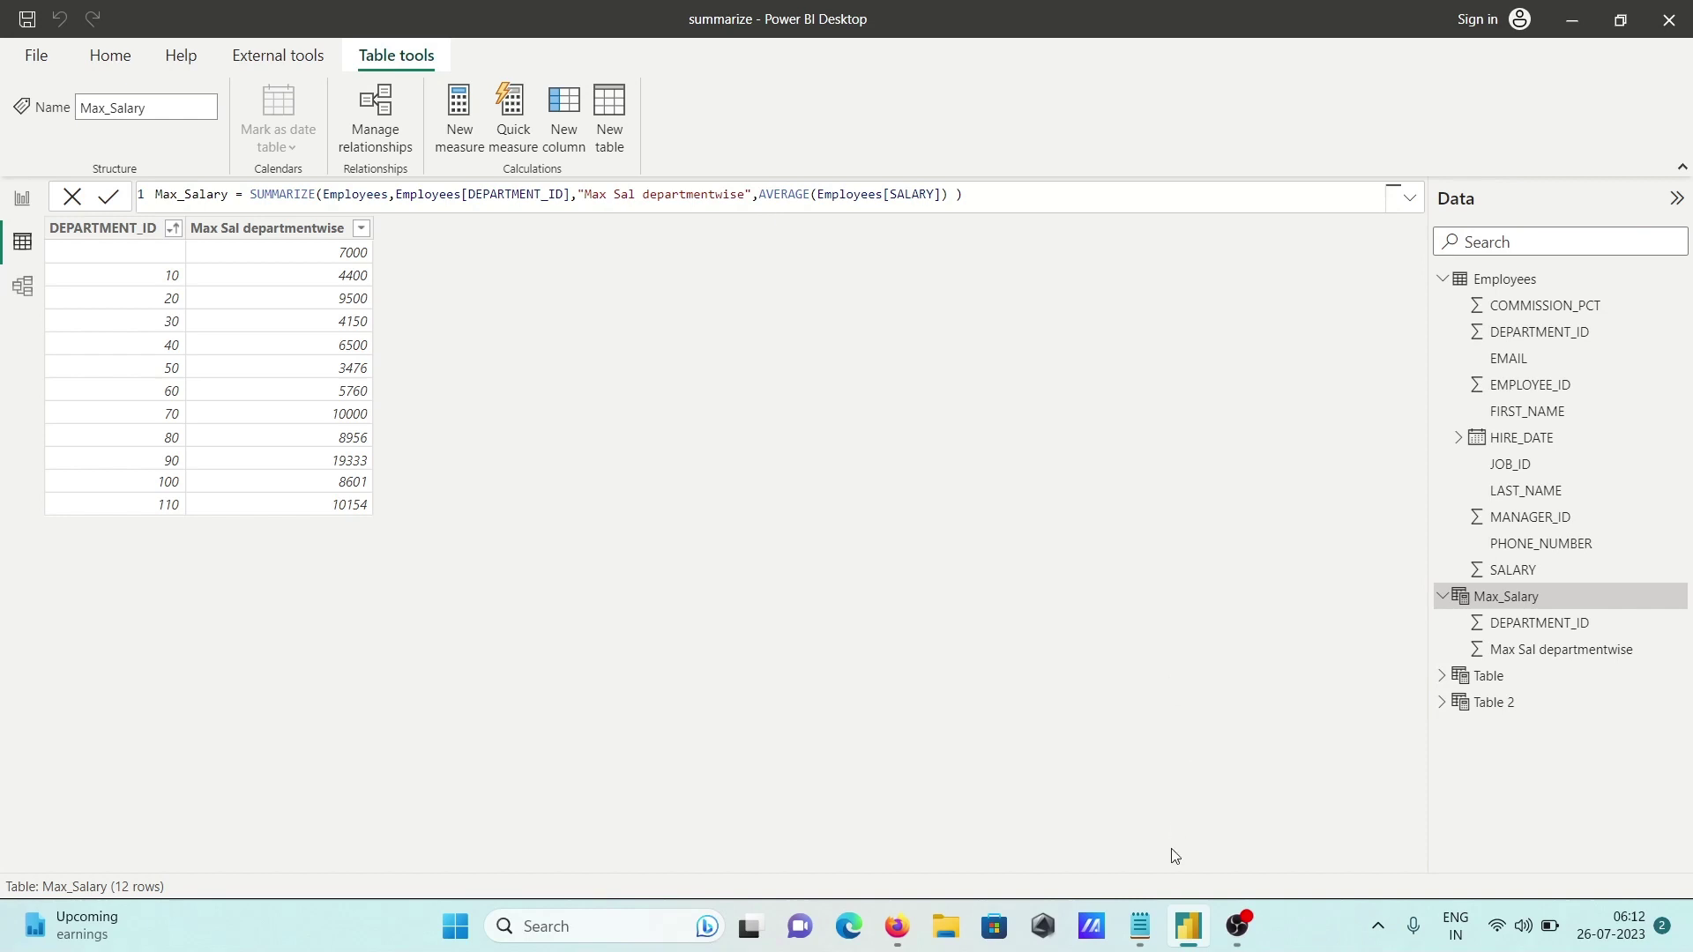
- Replace AVERAGE with MAX in the Max_Salary formula so each department shows its highest salary
{"action": "mouse_move", "coordinate": [1147, 930]}
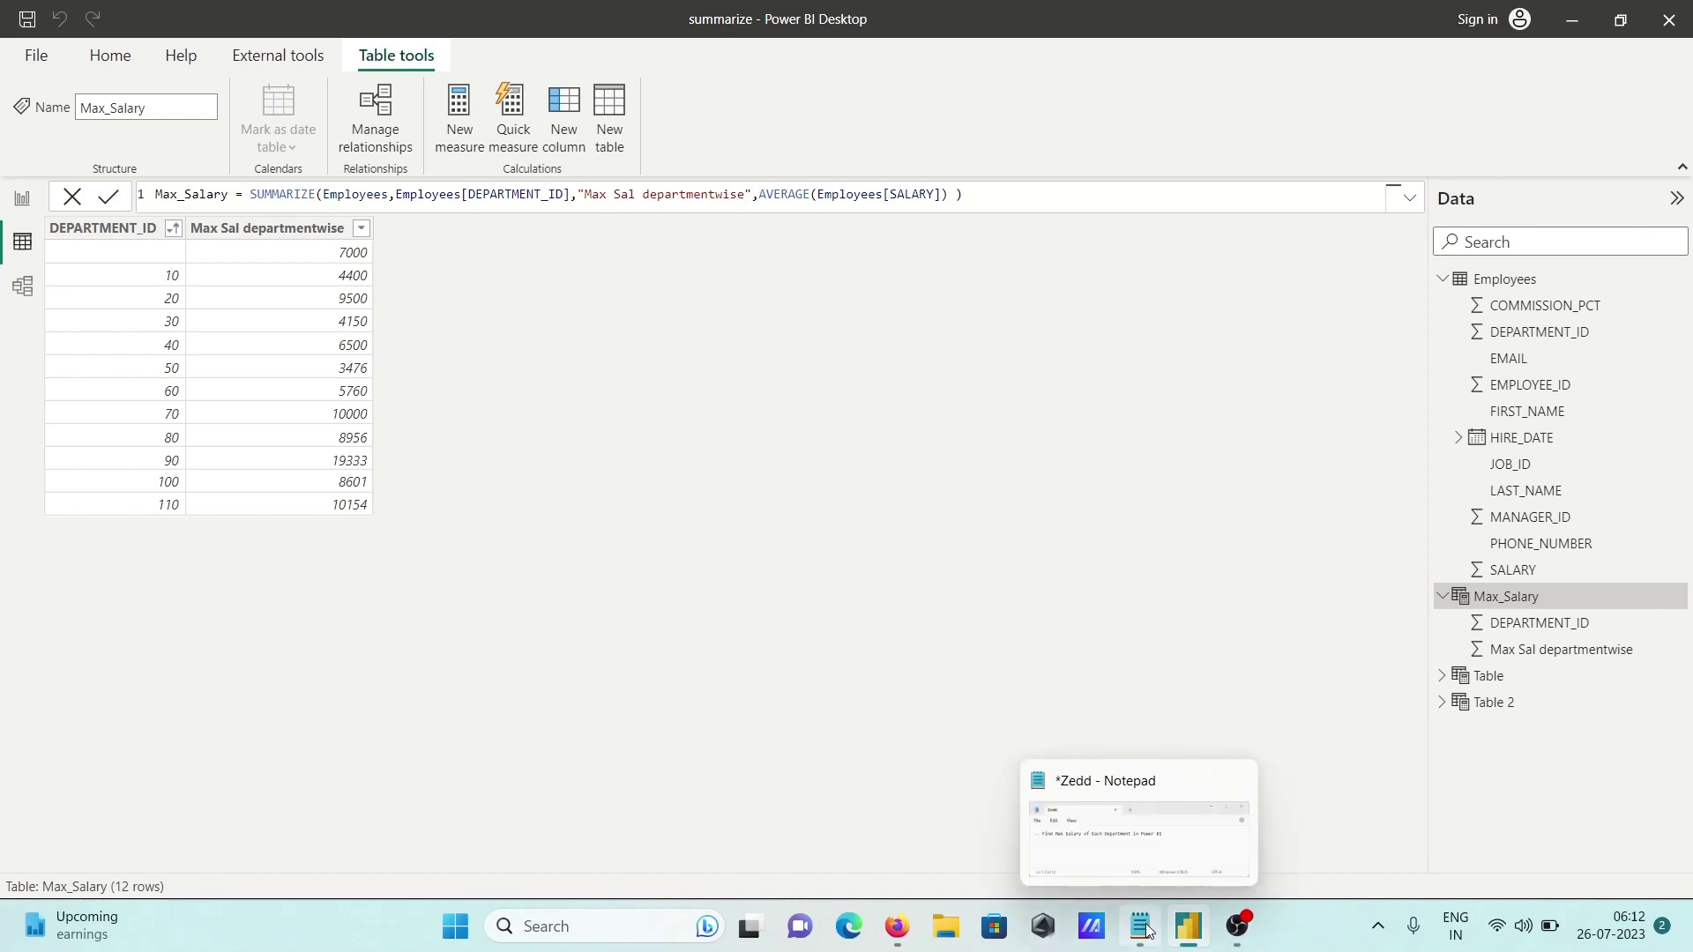
{"action": "left_click", "coordinate": [811, 196]}
{"action": "key", "text": "BackSpace"}
{"action": "key", "text": "BackSpace"}
{"action": "key", "text": "BackSpace"}
{"action": "key", "text": "BackSpace"}
{"action": "key", "text": "BackSpace"}
{"action": "key", "text": "BackSpace"}
{"action": "key", "text": "BackSpace"}
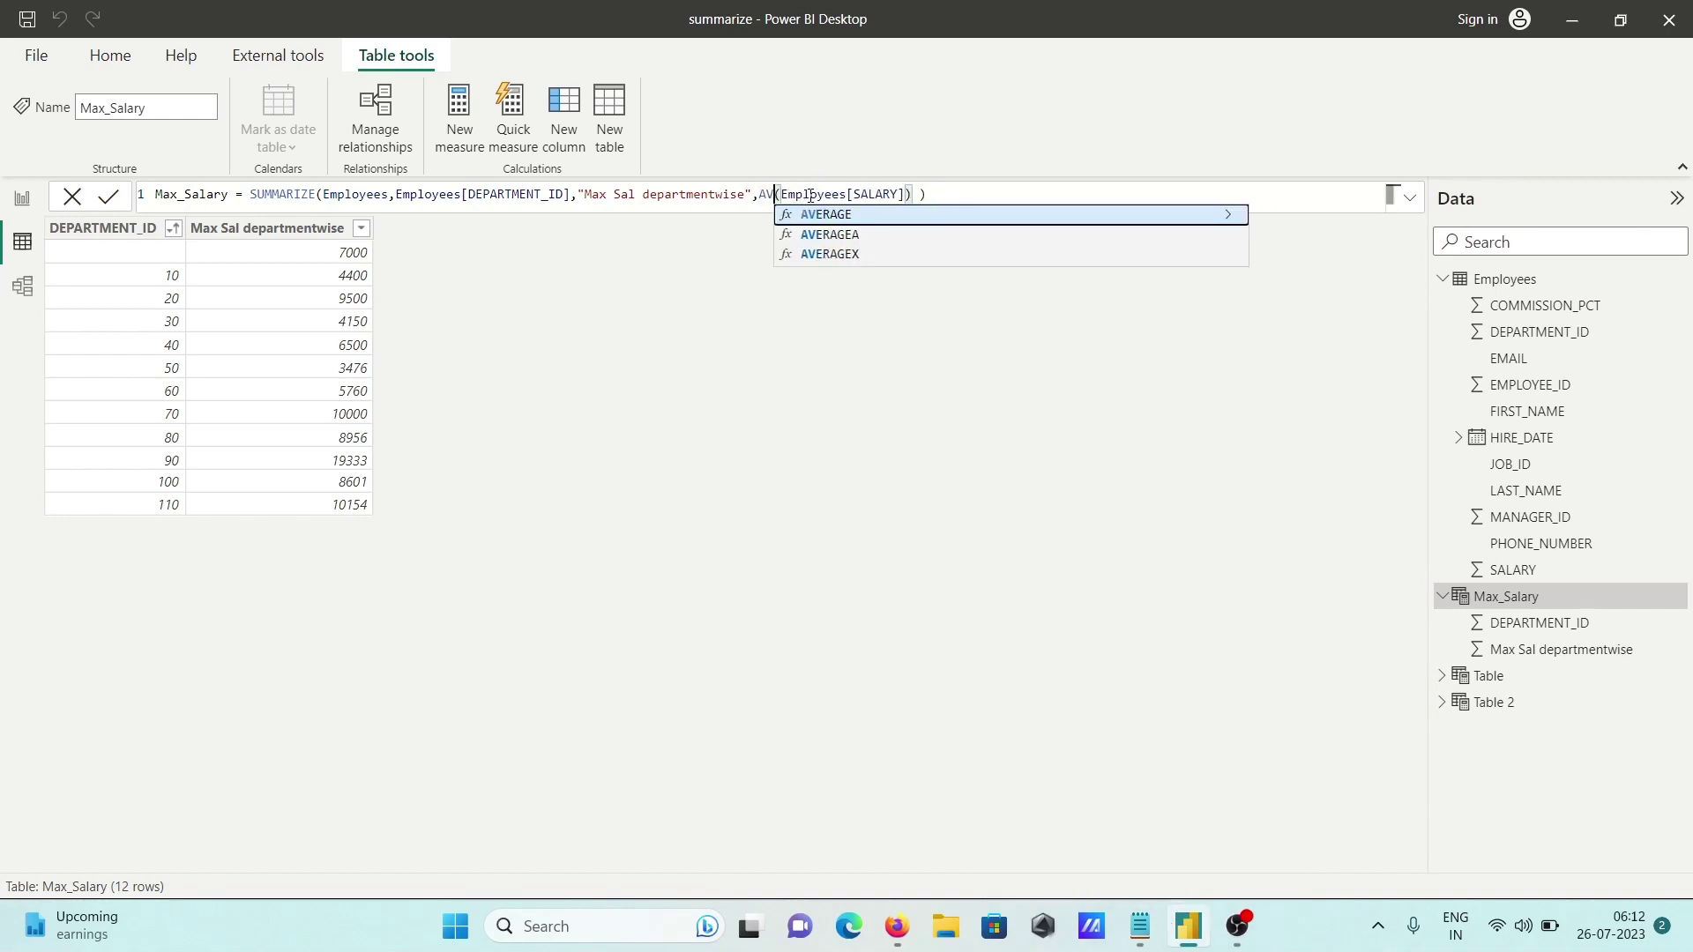
{"action": "type", "text": "MAX"}
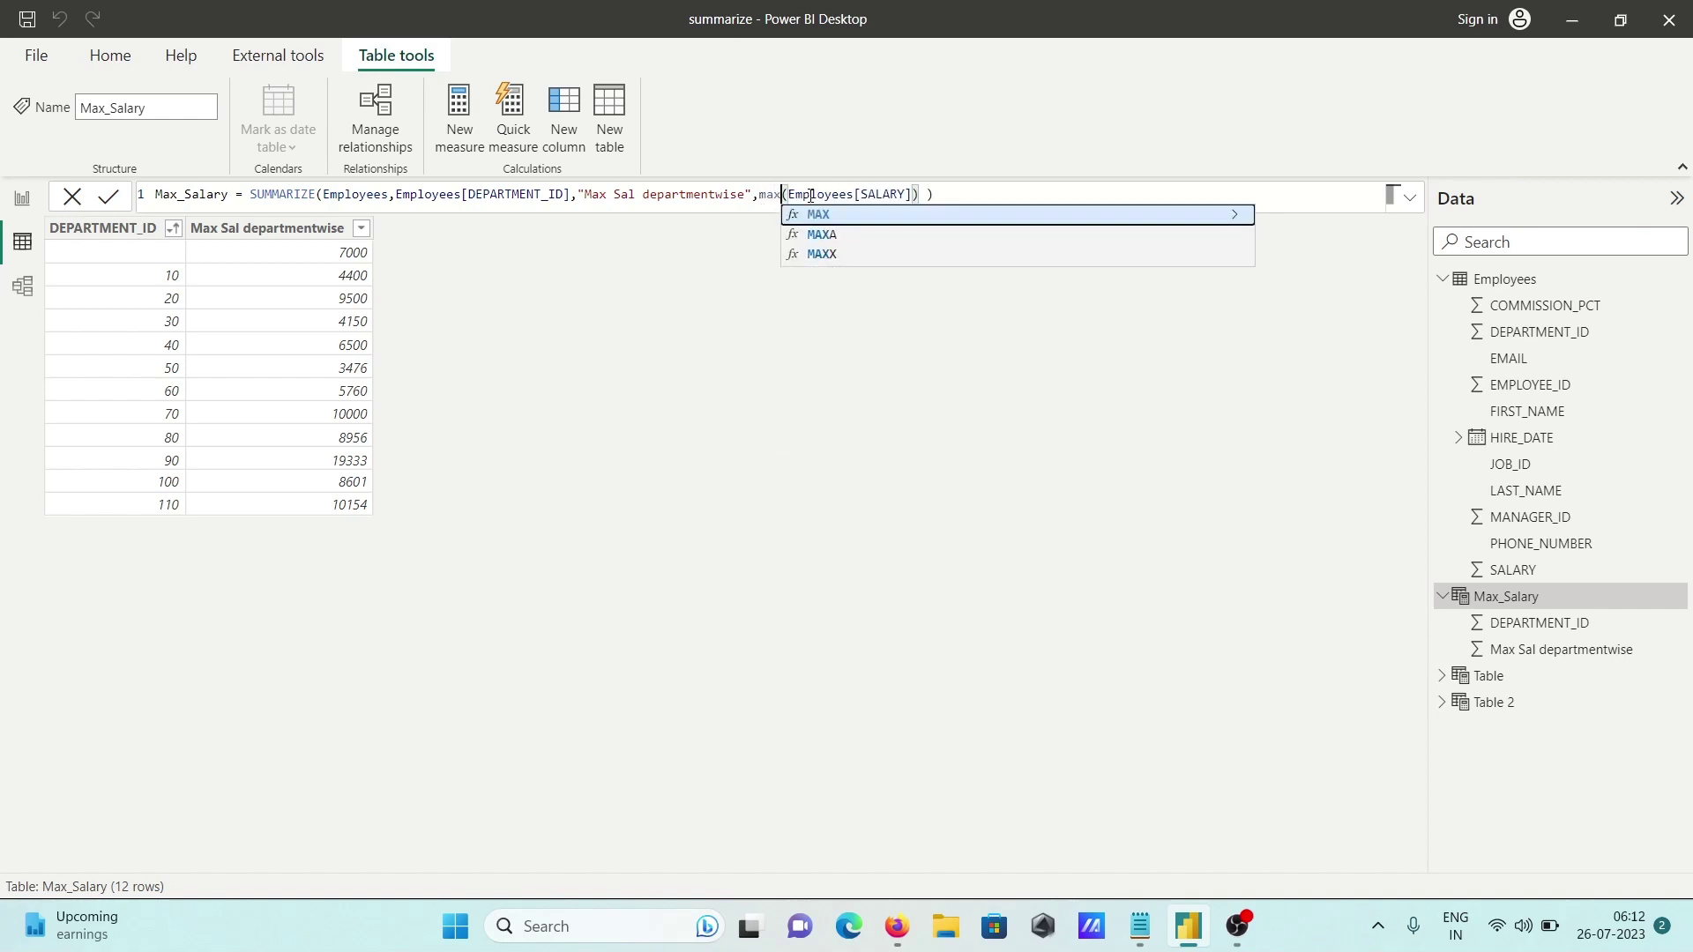
{"action": "left_click", "coordinate": [109, 196]}
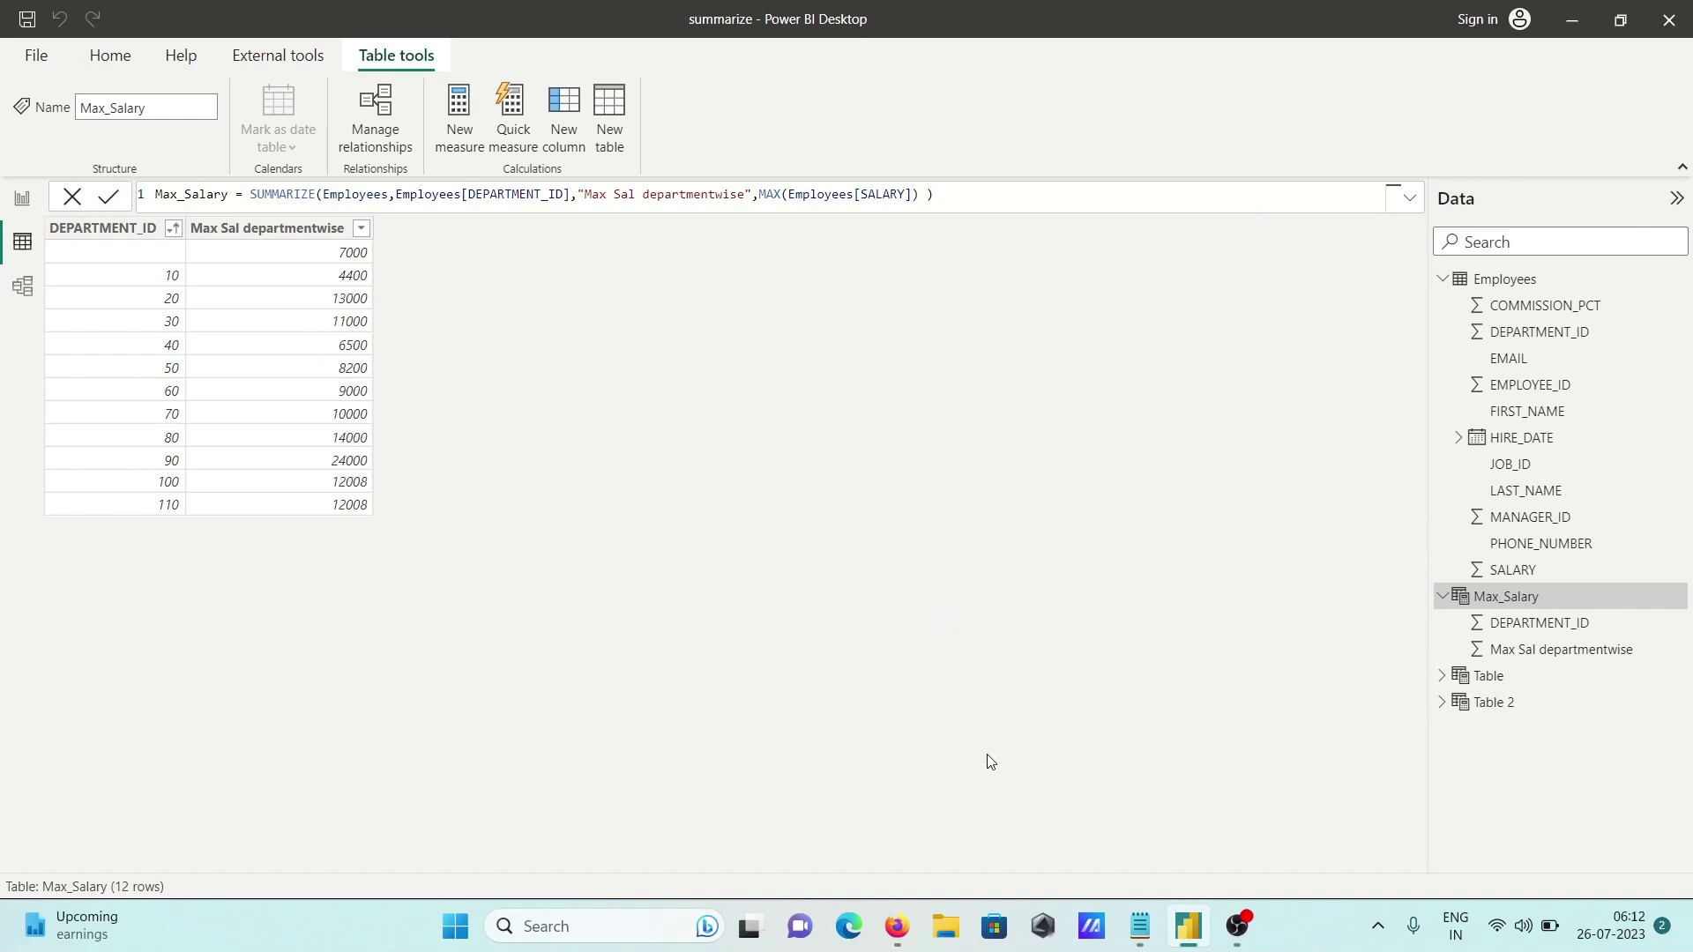
{"action": "left_click", "coordinate": [1140, 926]}
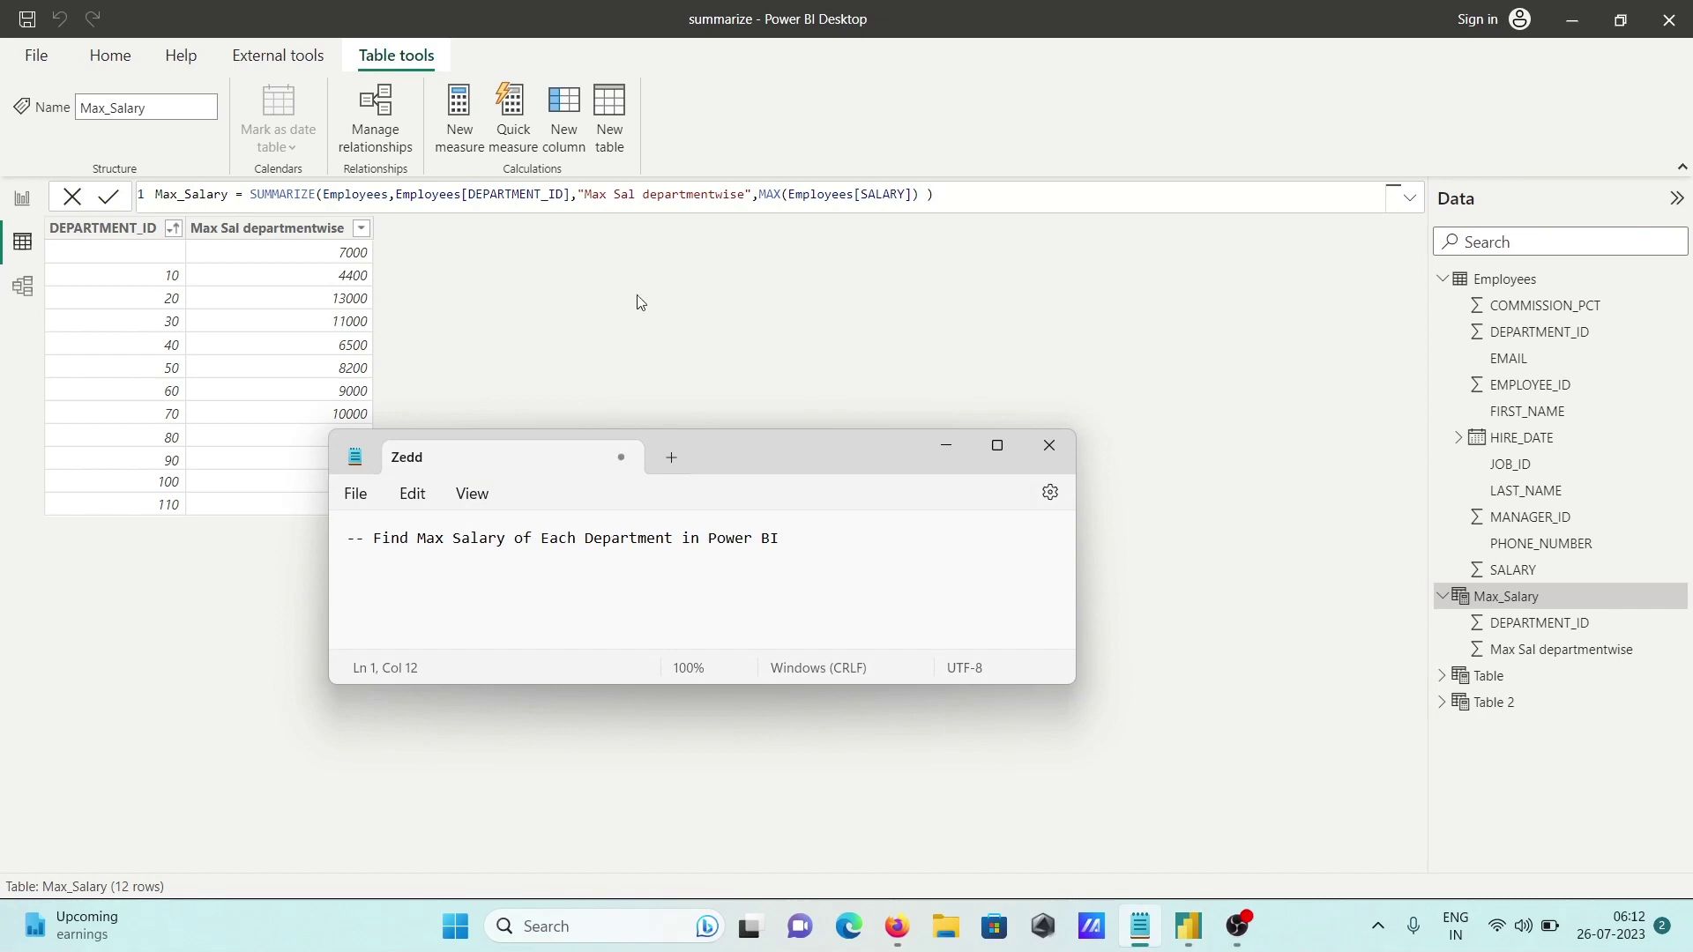
{"action": "left_click", "coordinate": [776, 119]}
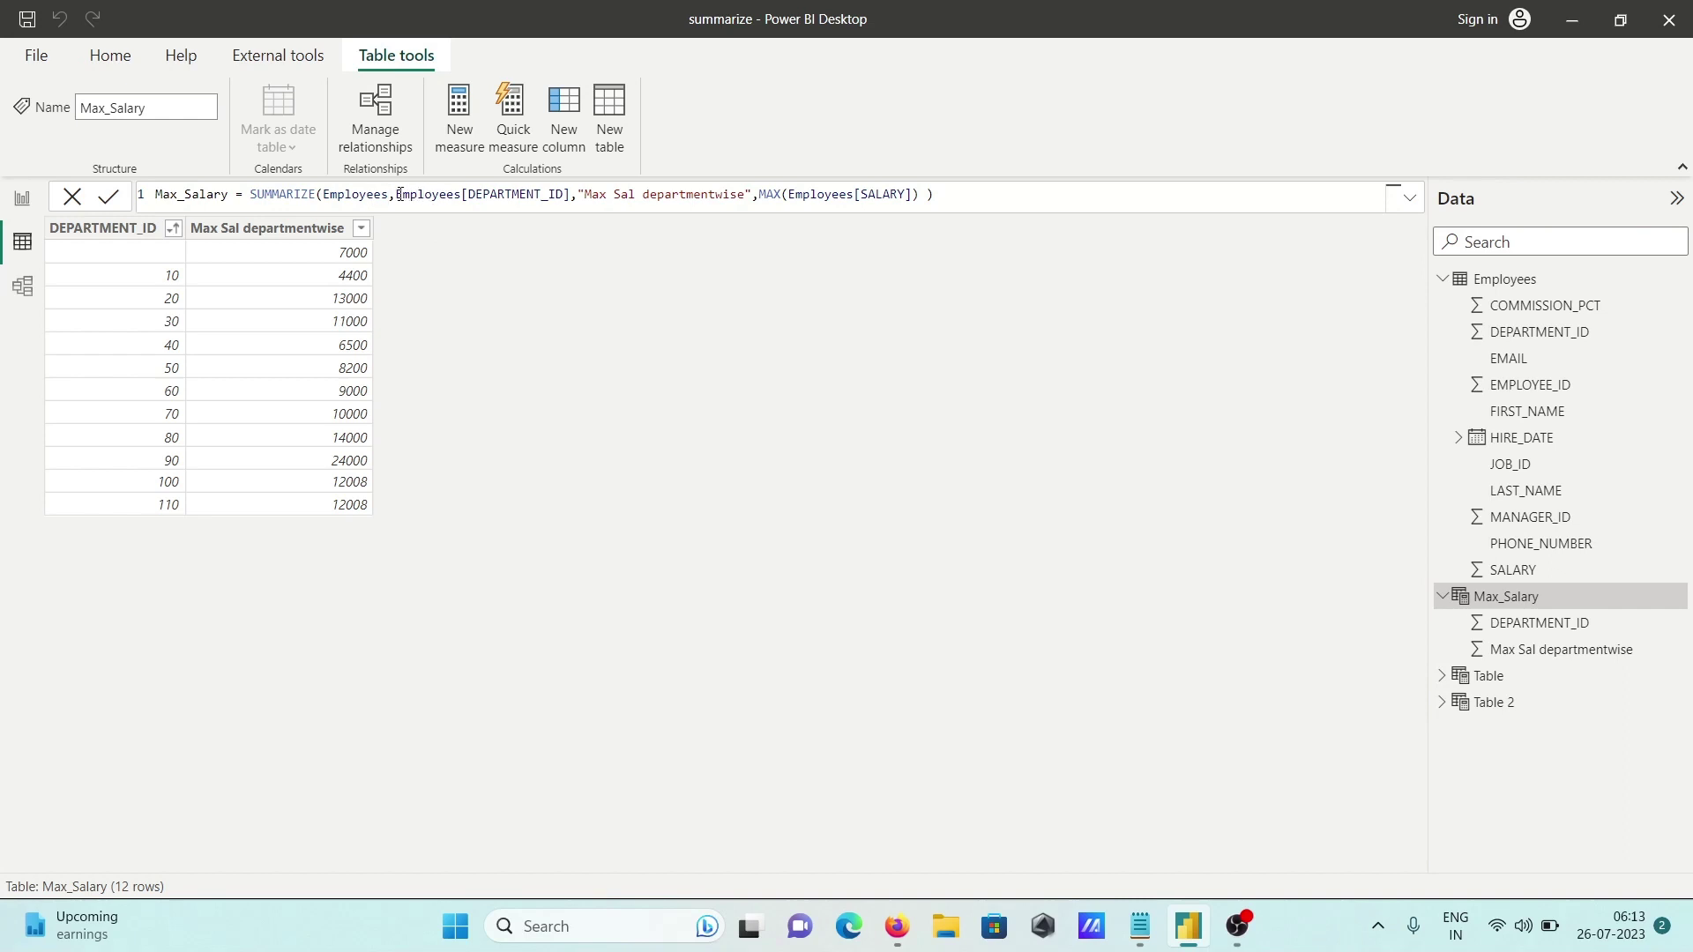
{"action": "left_click_drag", "start_coordinate": [395, 194], "coordinate": [571, 194]}
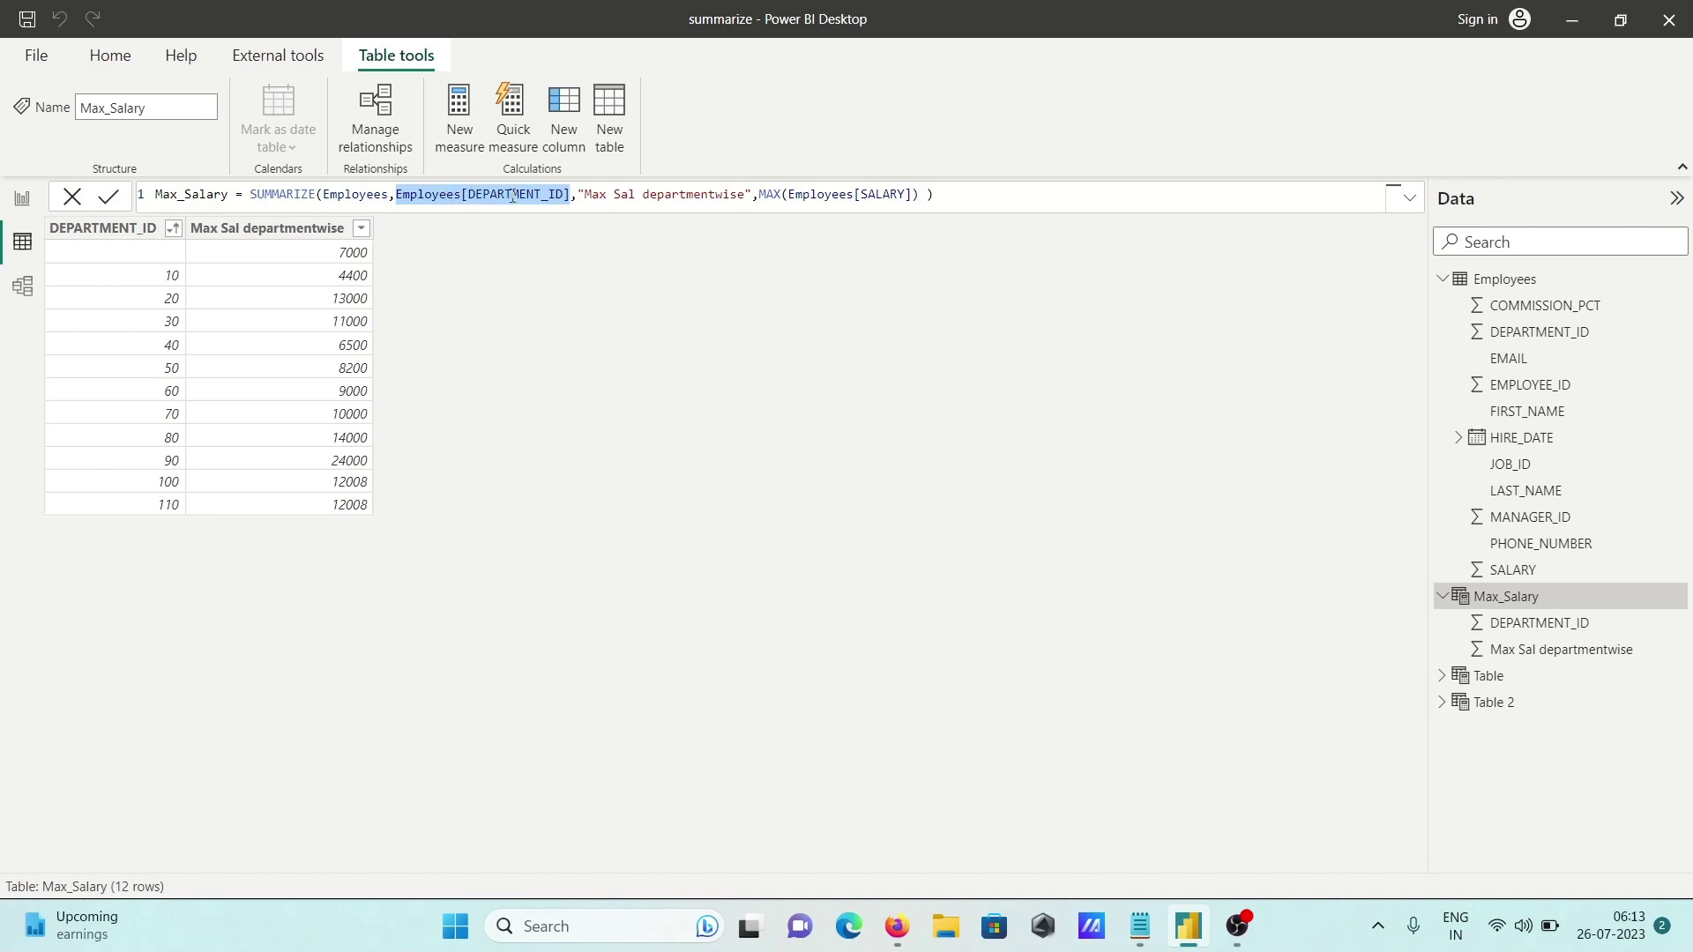
{"action": "left_click_drag", "start_coordinate": [569, 195], "coordinate": [745, 194]}
{"action": "left_click", "coordinate": [295, 233]}
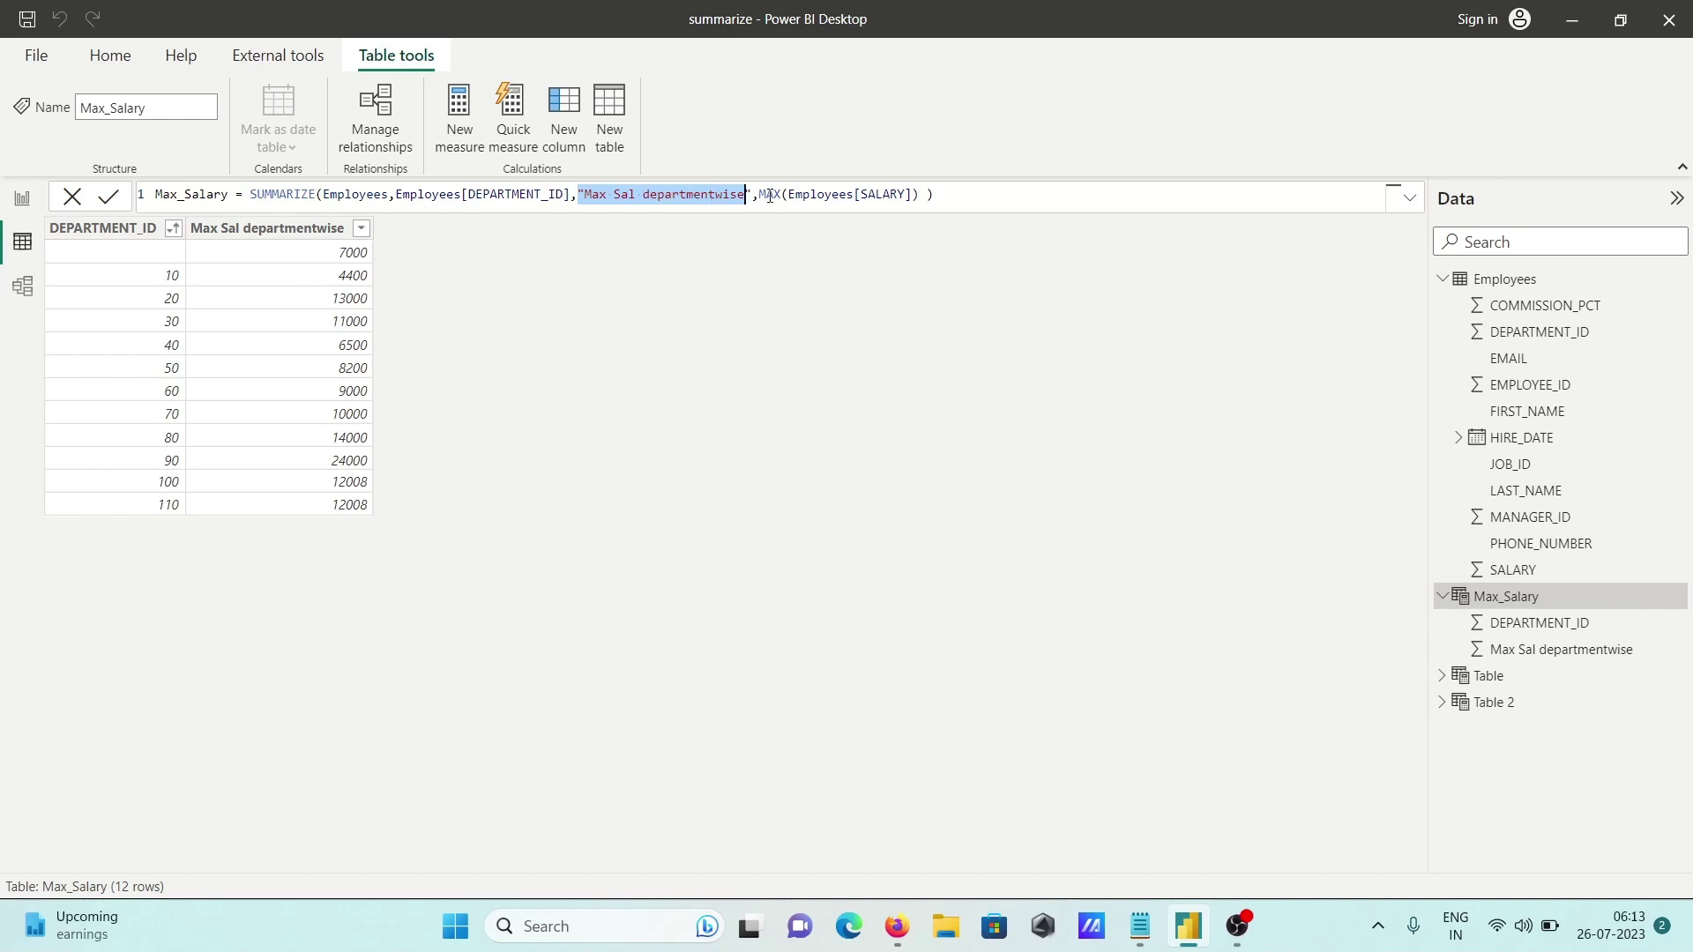
{"action": "left_click_drag", "start_coordinate": [764, 196], "coordinate": [852, 193]}
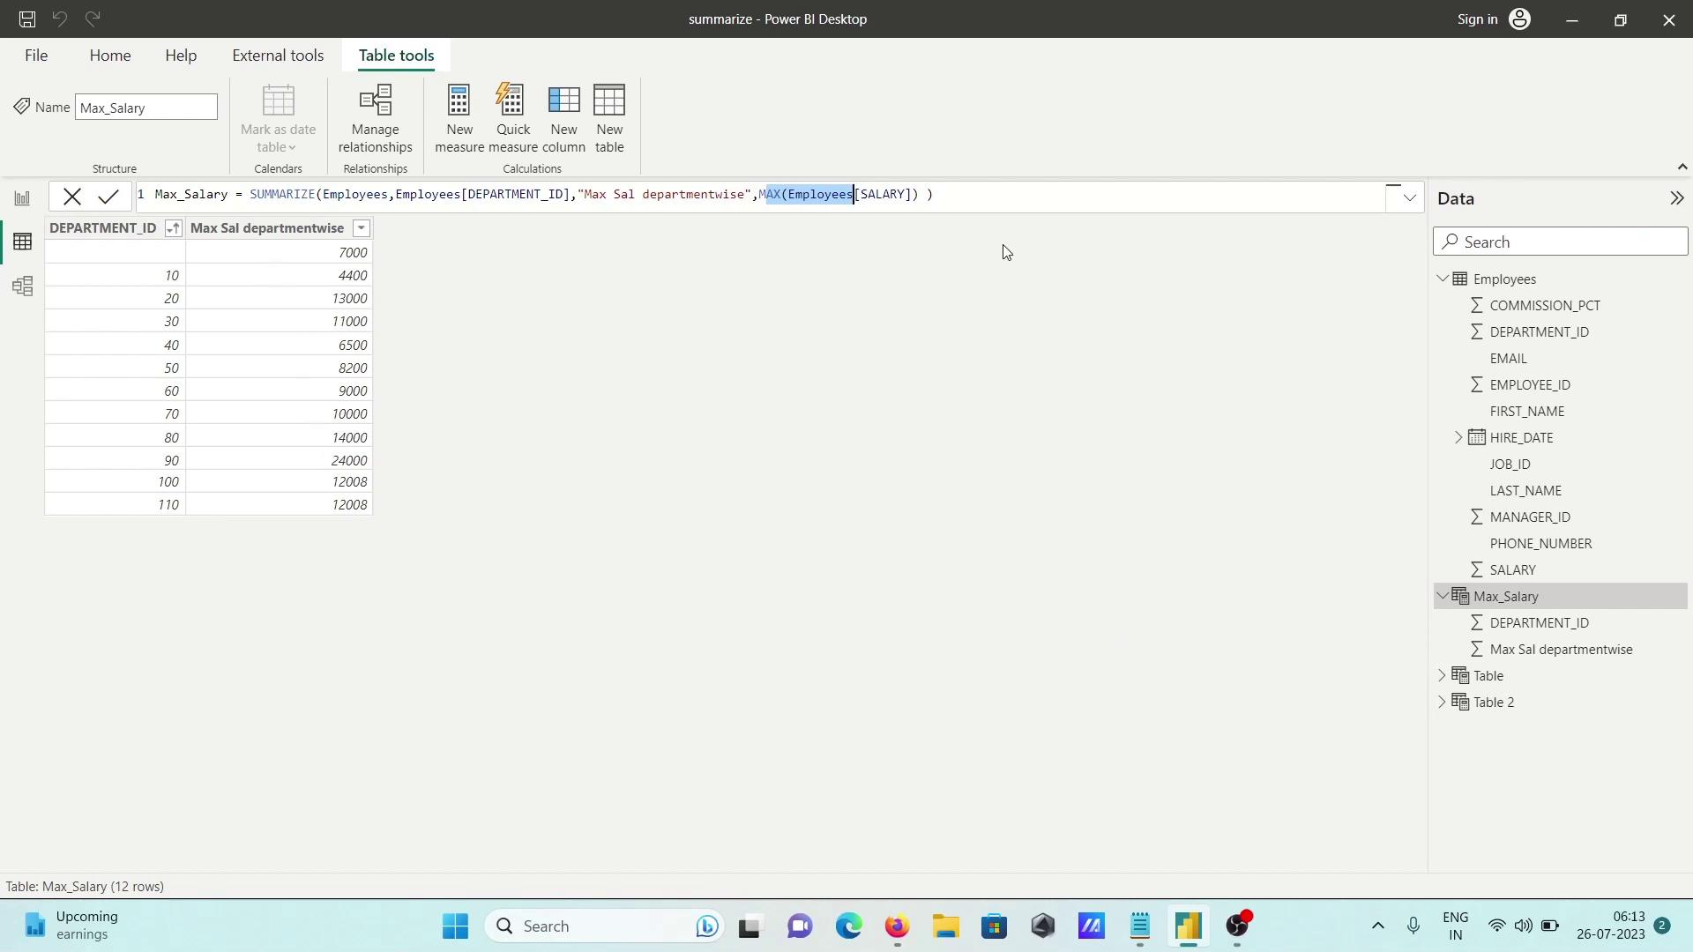
{"action": "left_click", "coordinate": [964, 199]}
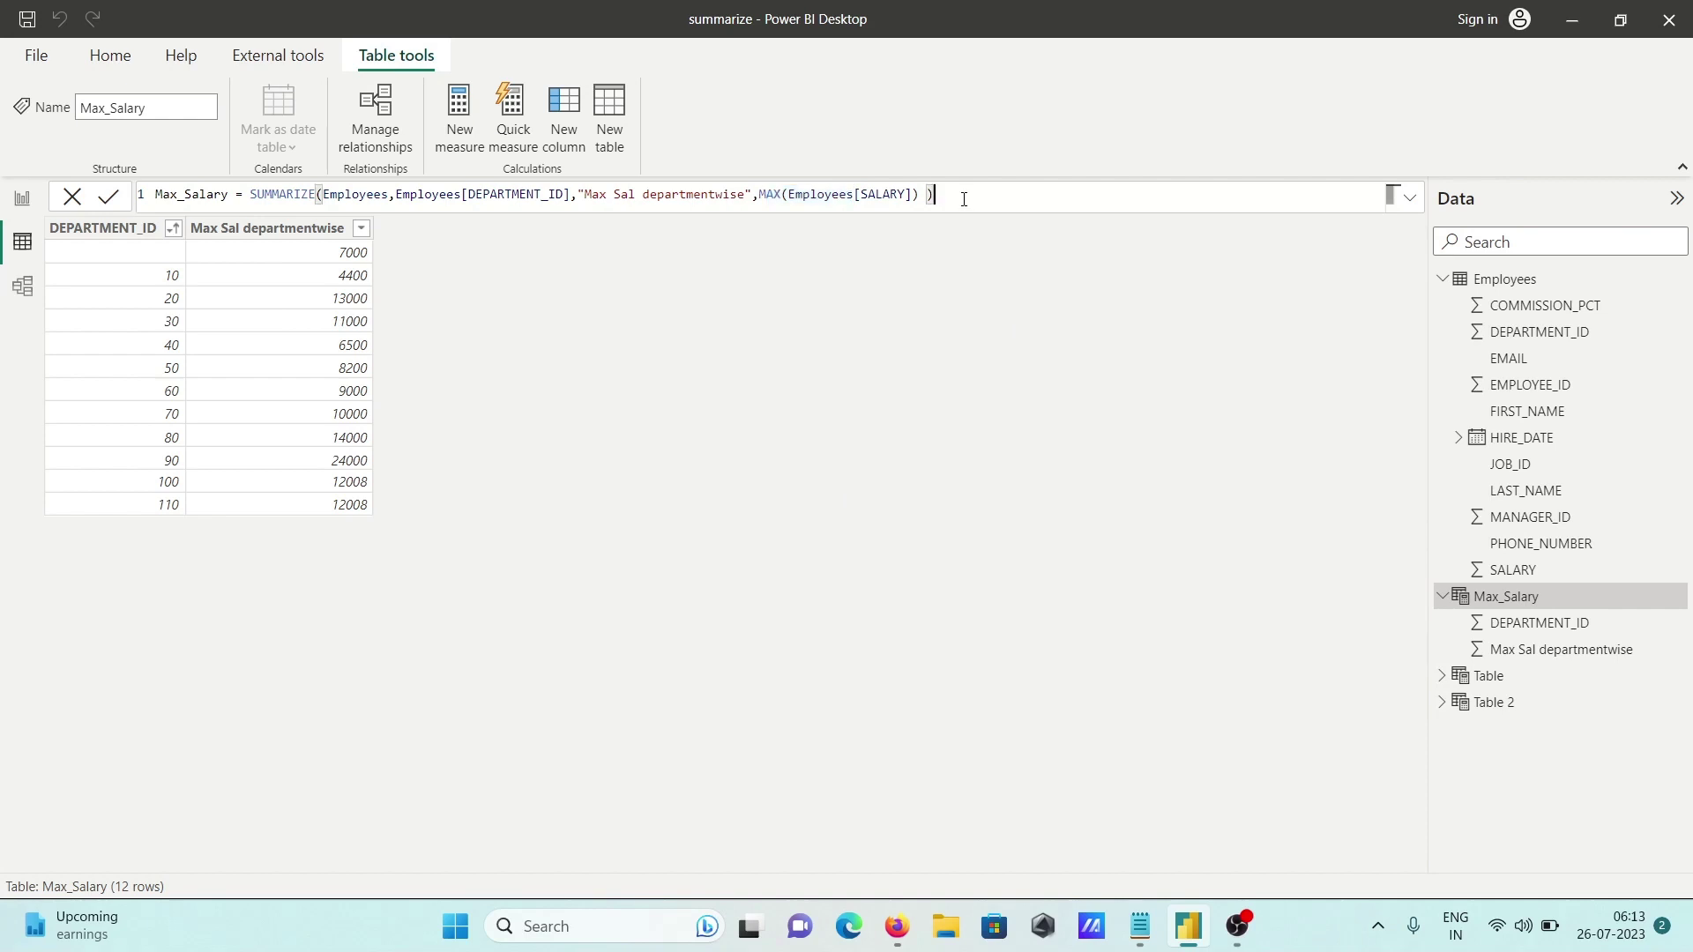